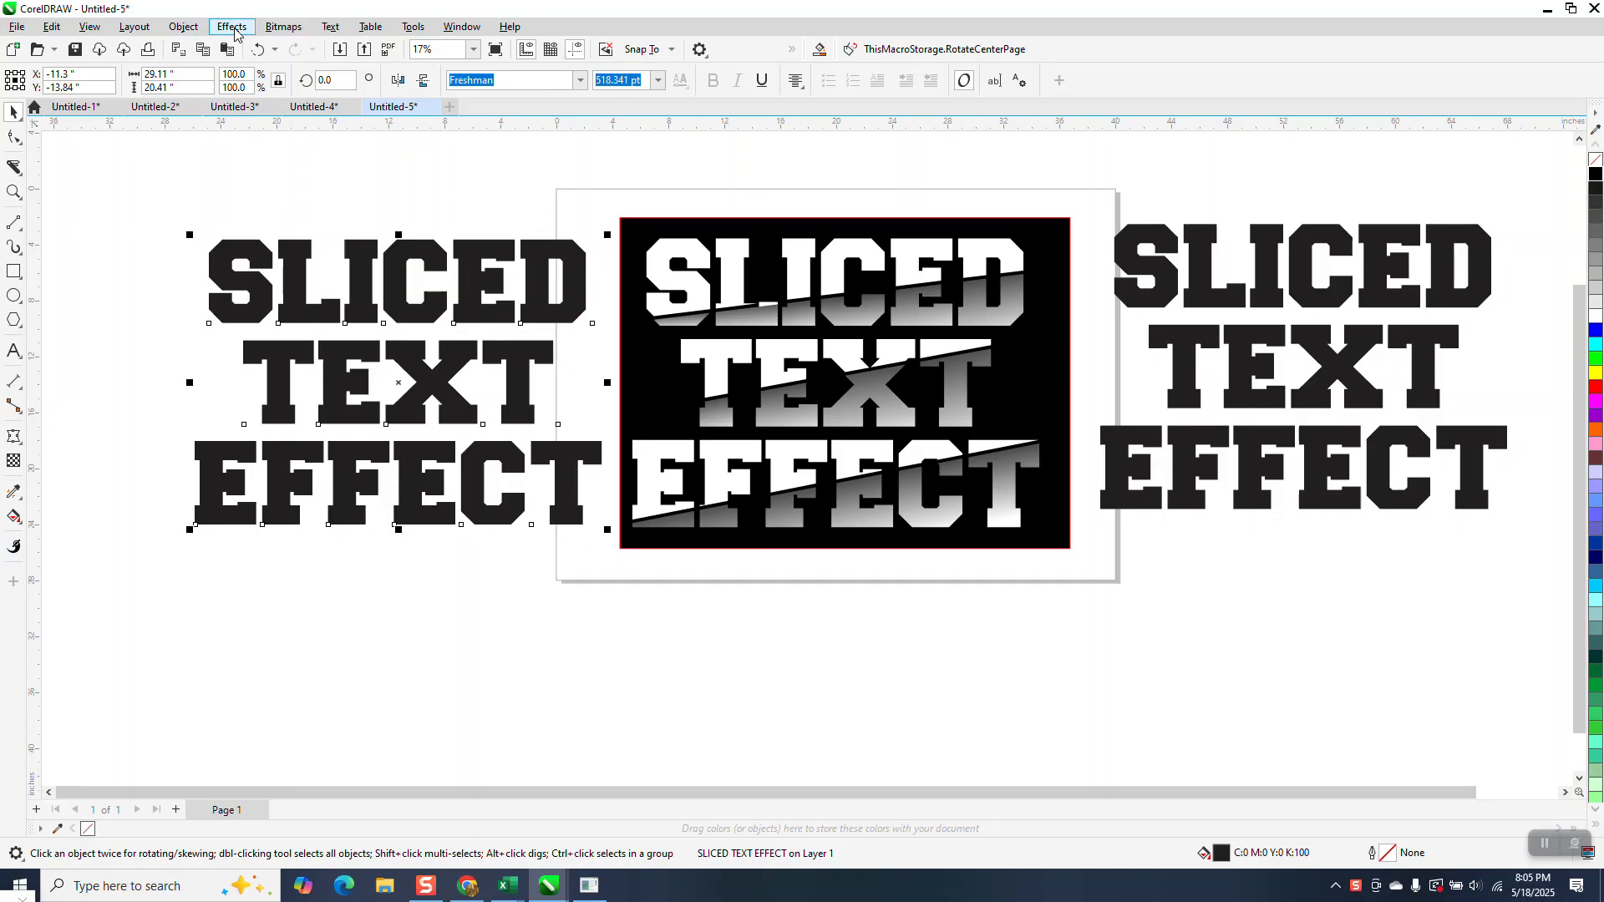
Convert the black SLICED TEXT EFFECT text beside the finished design's left edge to curves.
click(184, 26)
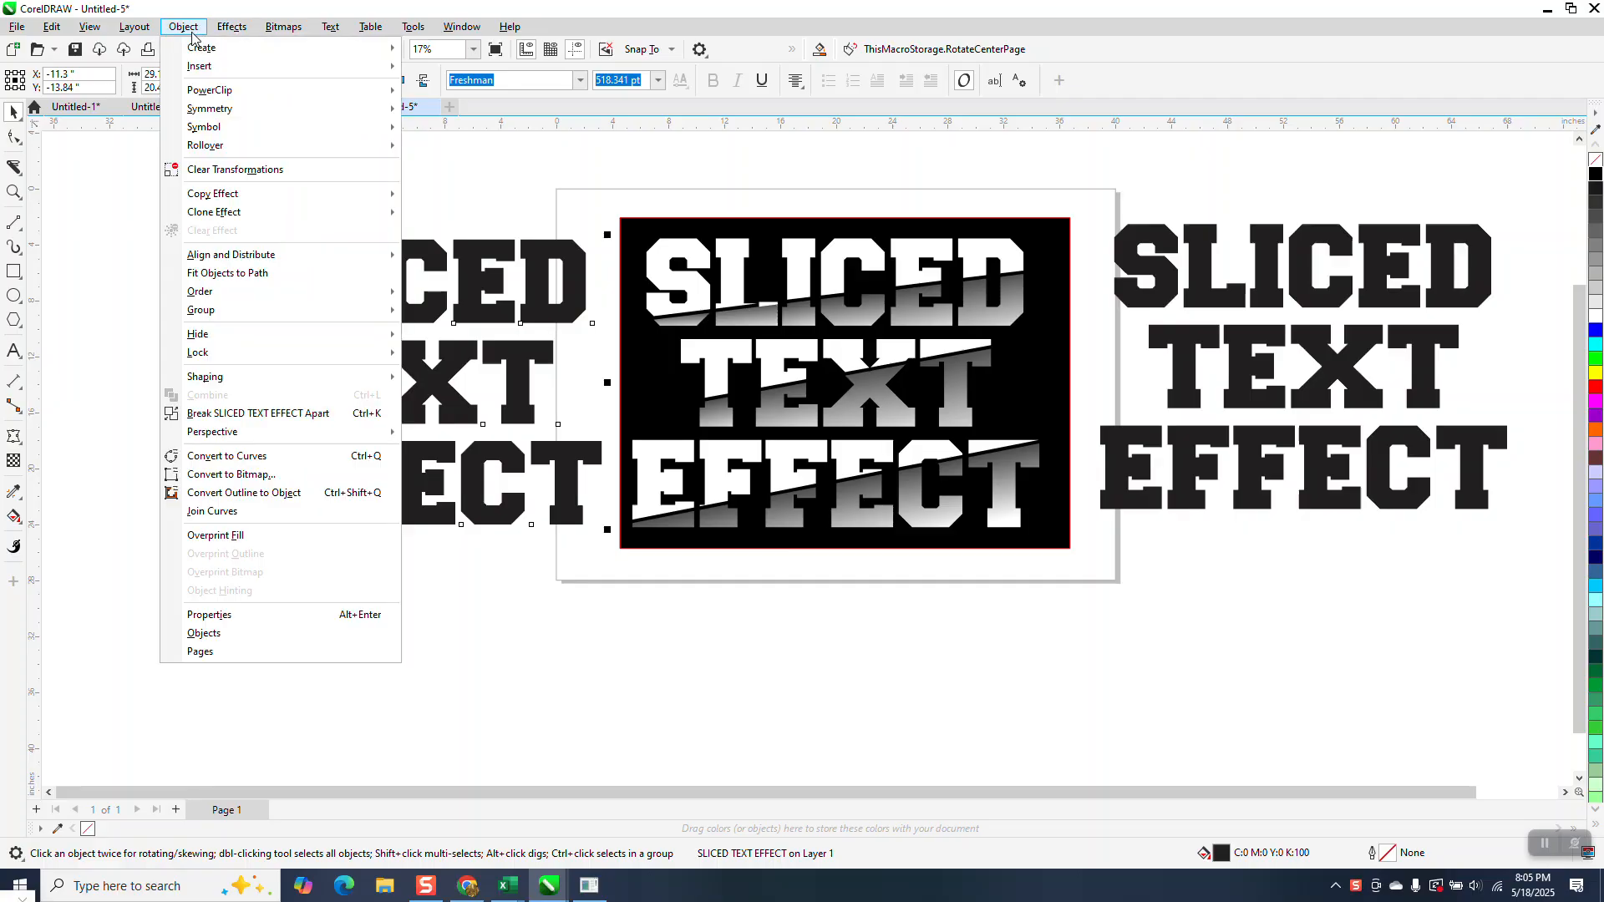
click(251, 456)
click(13, 192)
drag(145, 216, 698, 552)
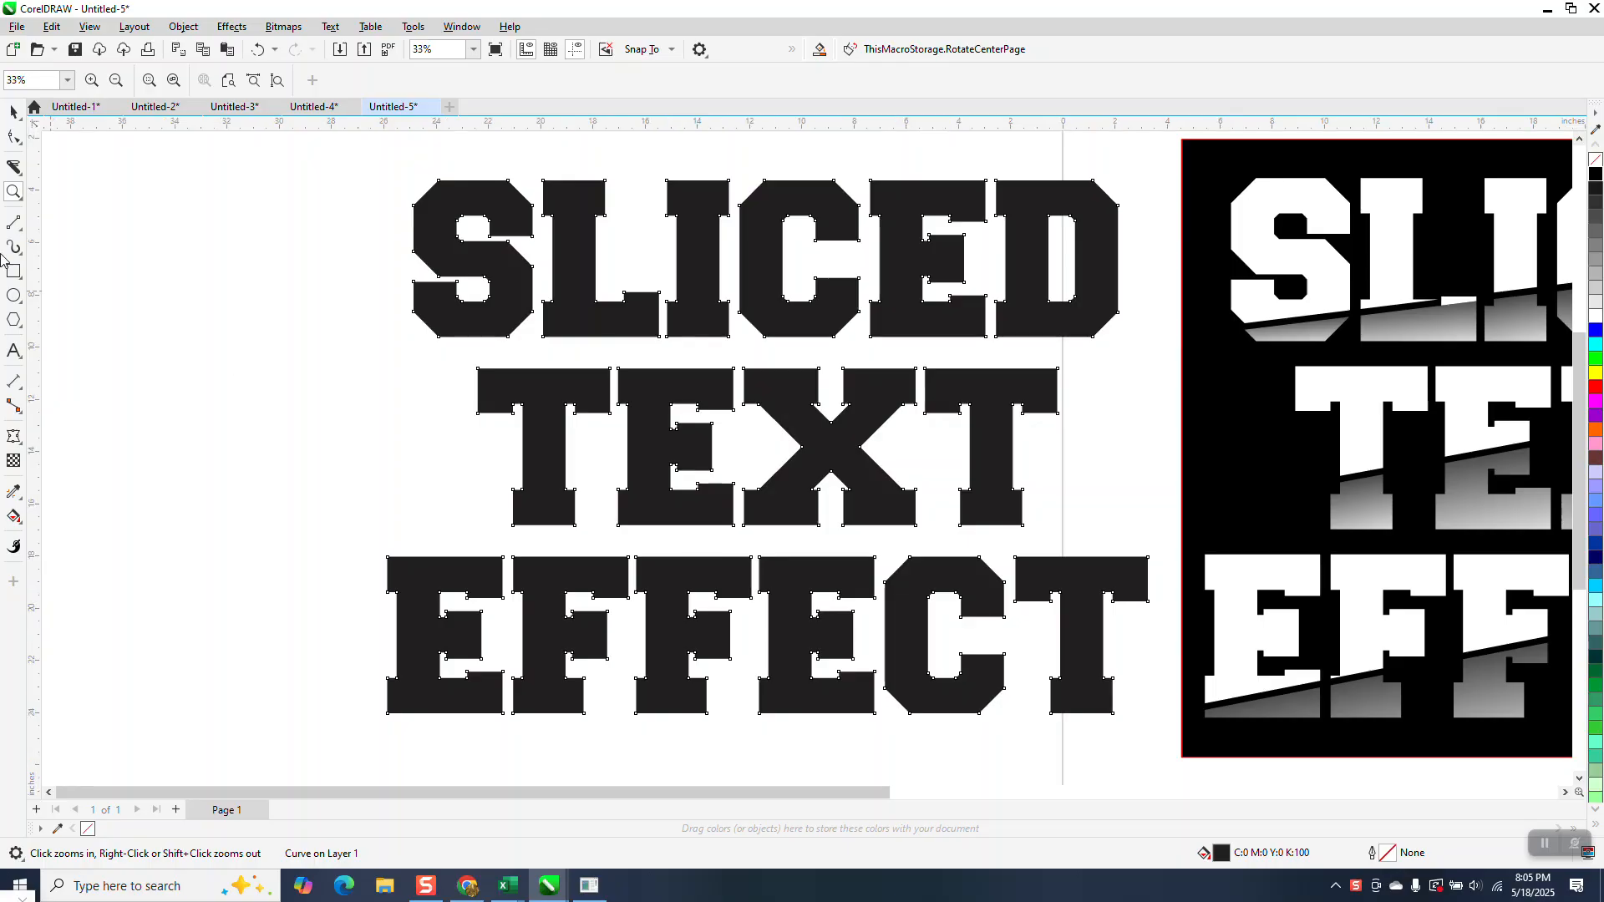
click(12, 111)
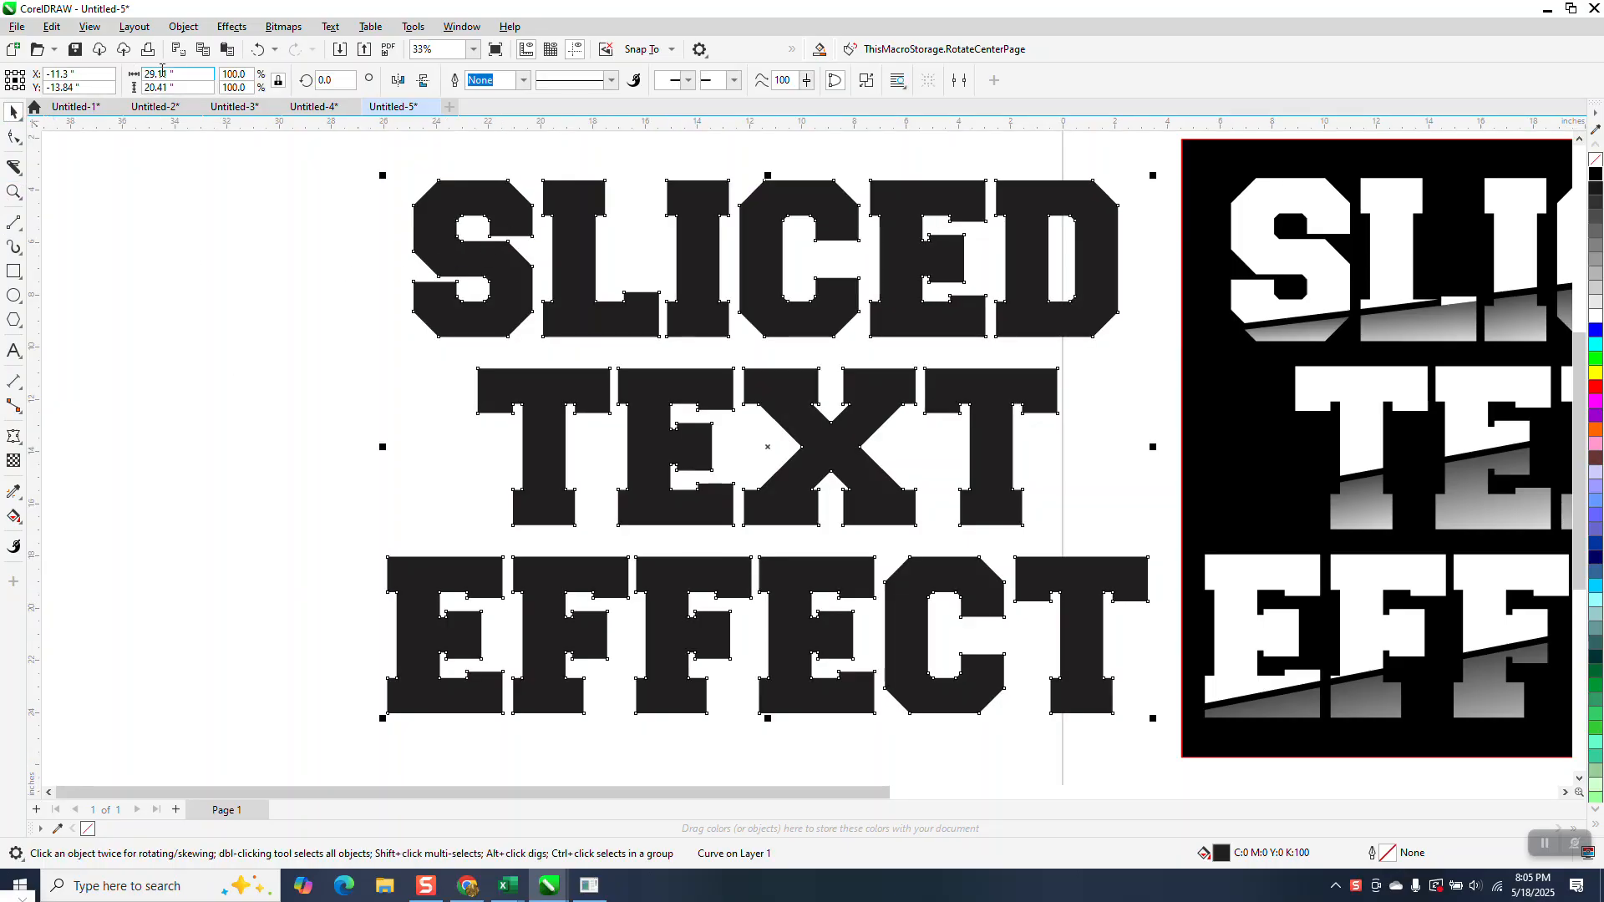
Try breaking the converted text curve apart into separate letter shapes, and undo the break.
click(183, 27)
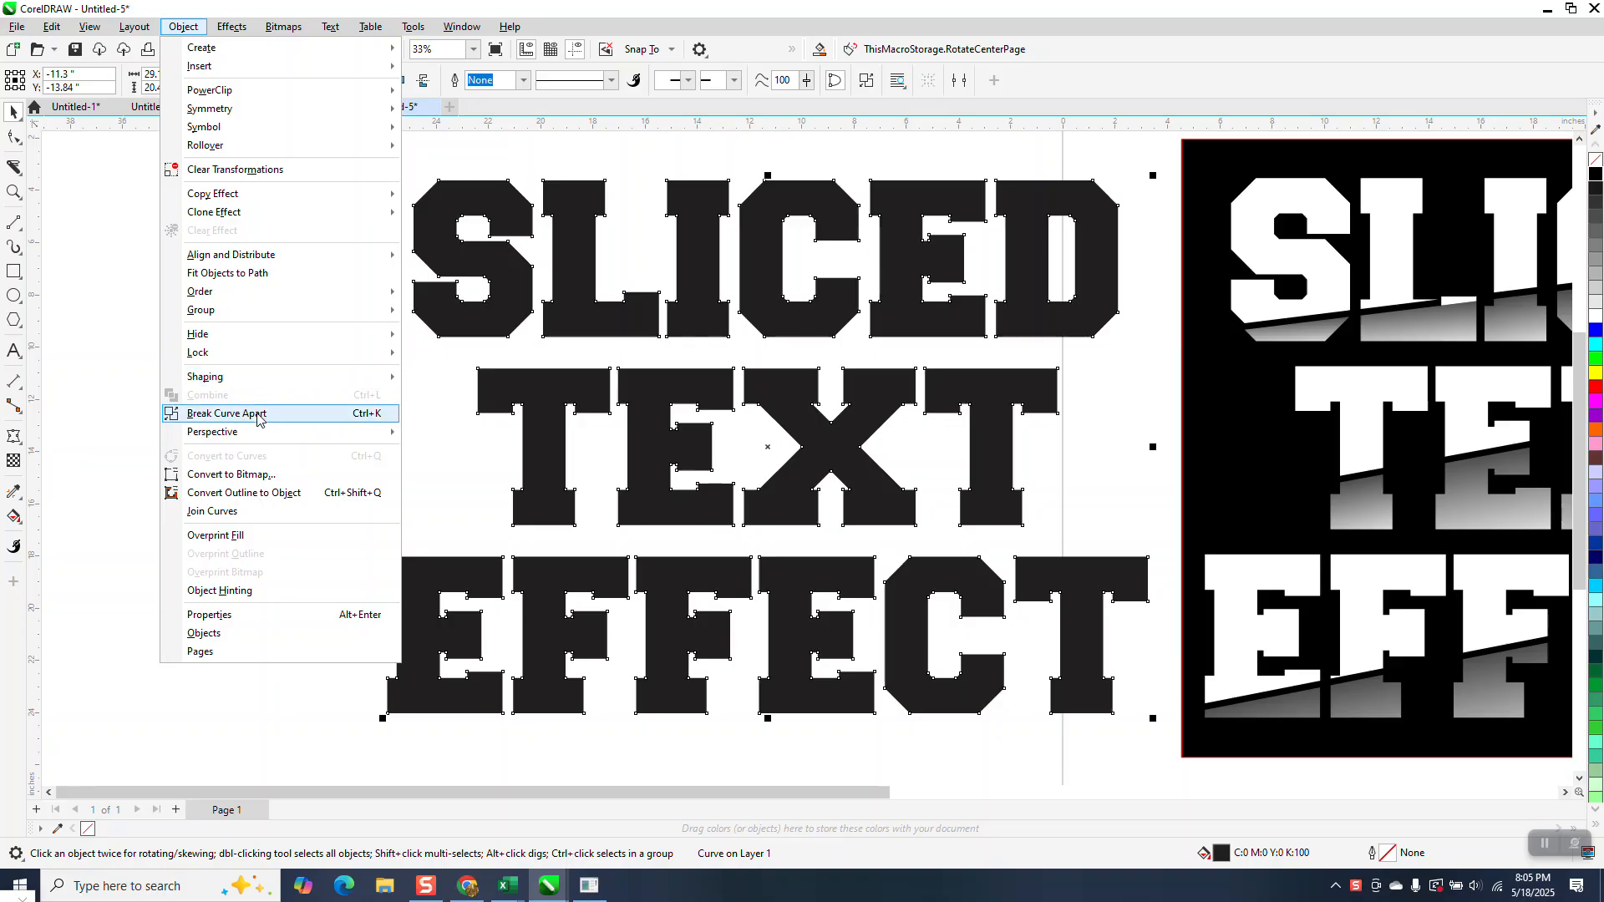
click(354, 412)
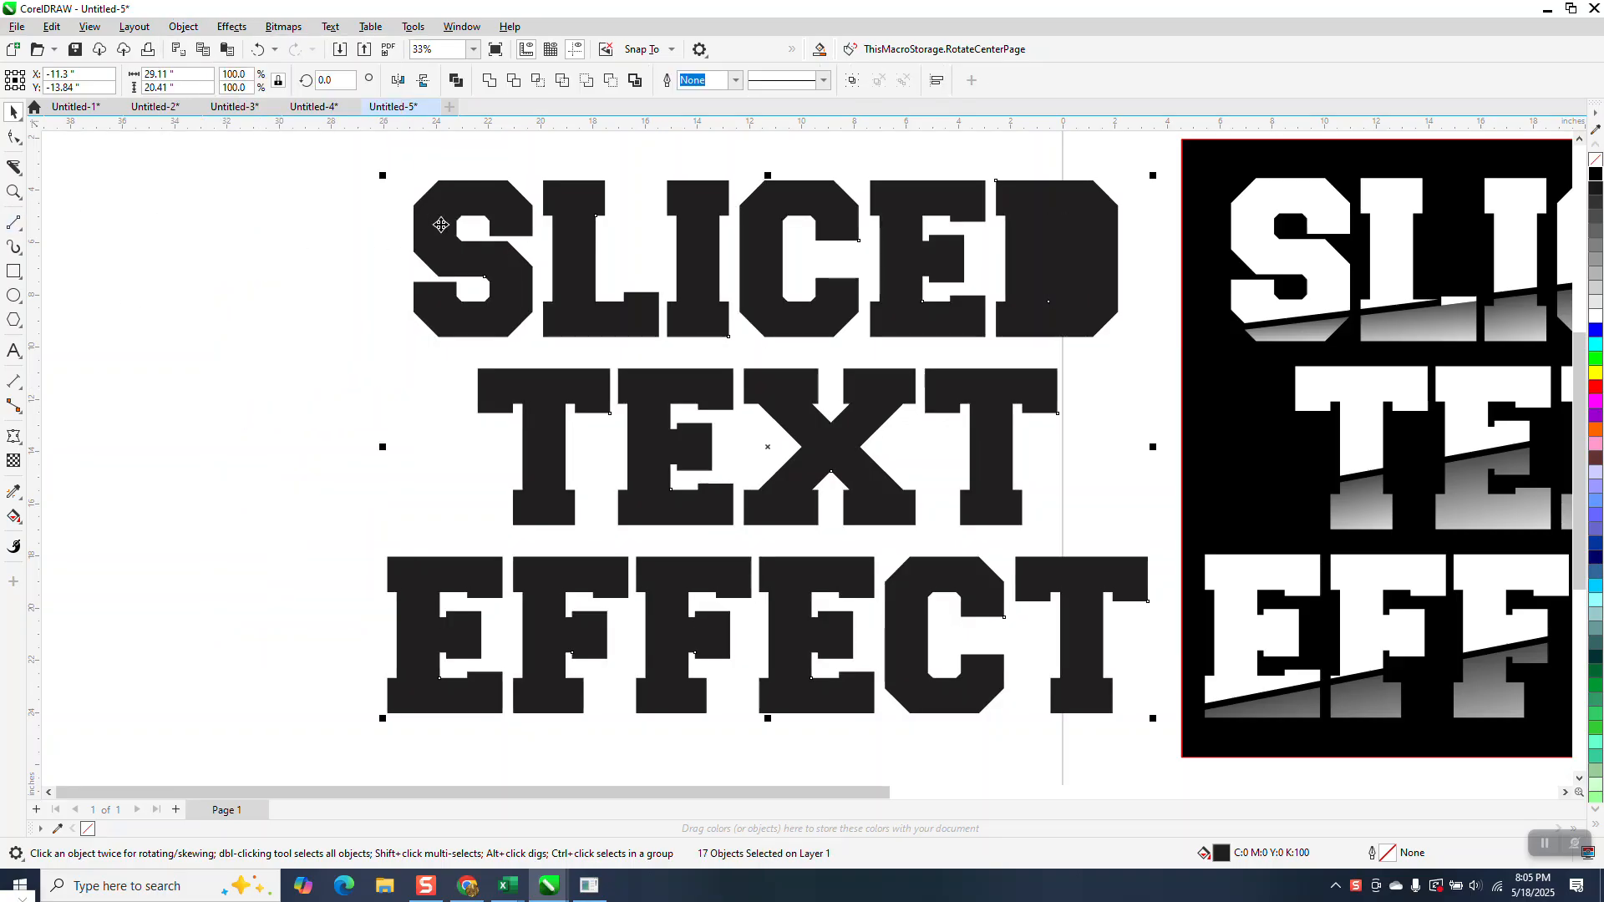
key(Escape)
click(459, 194)
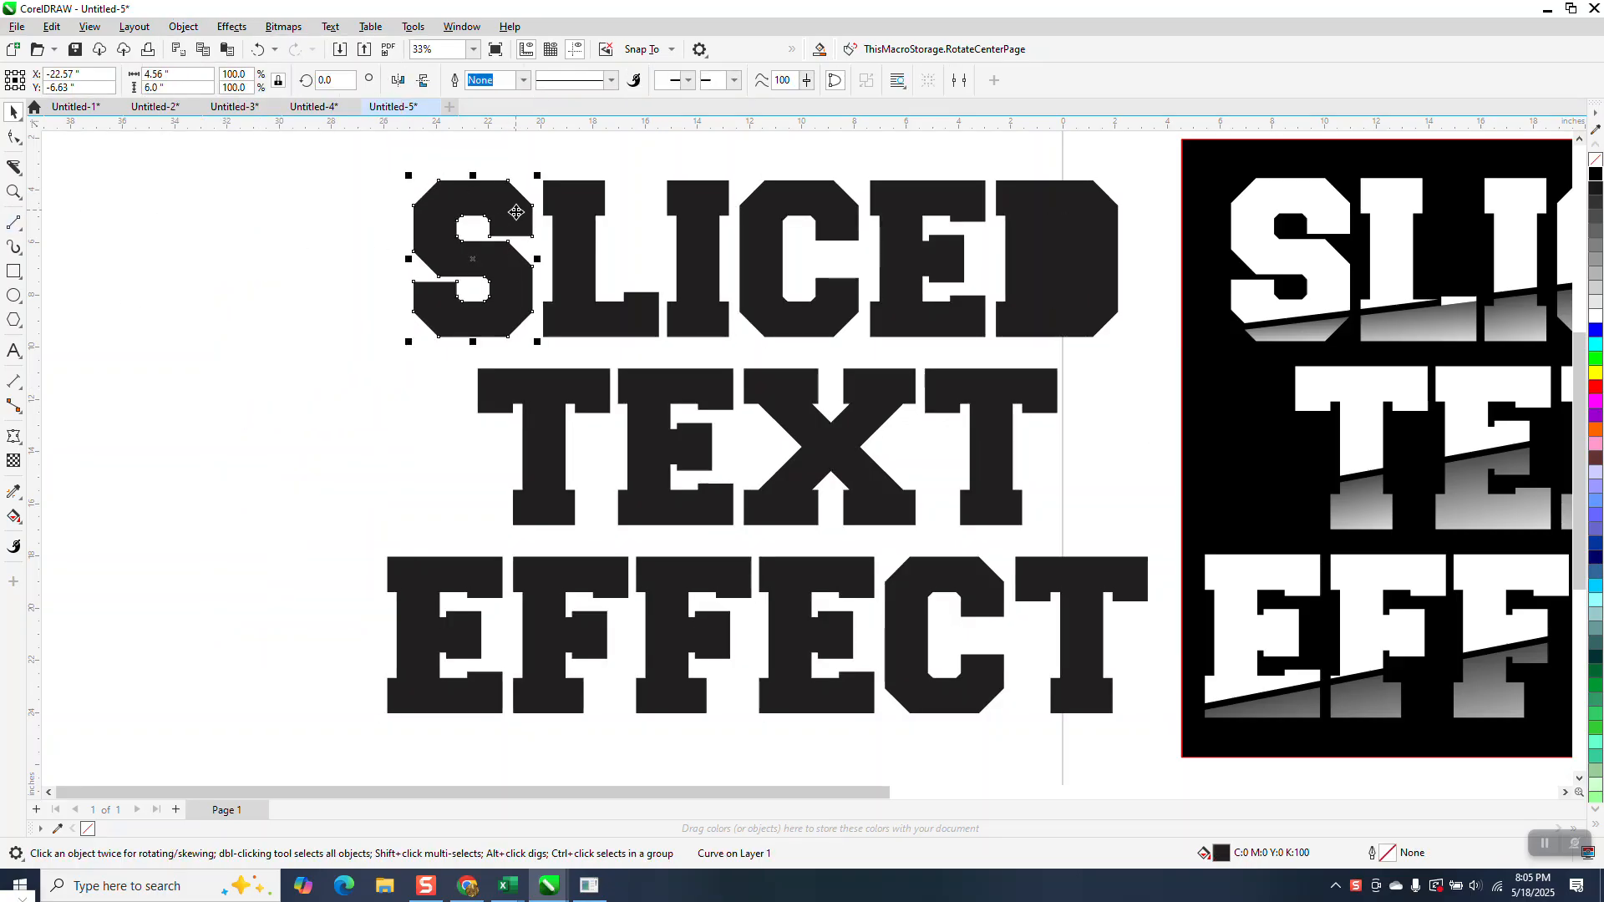
click(257, 50)
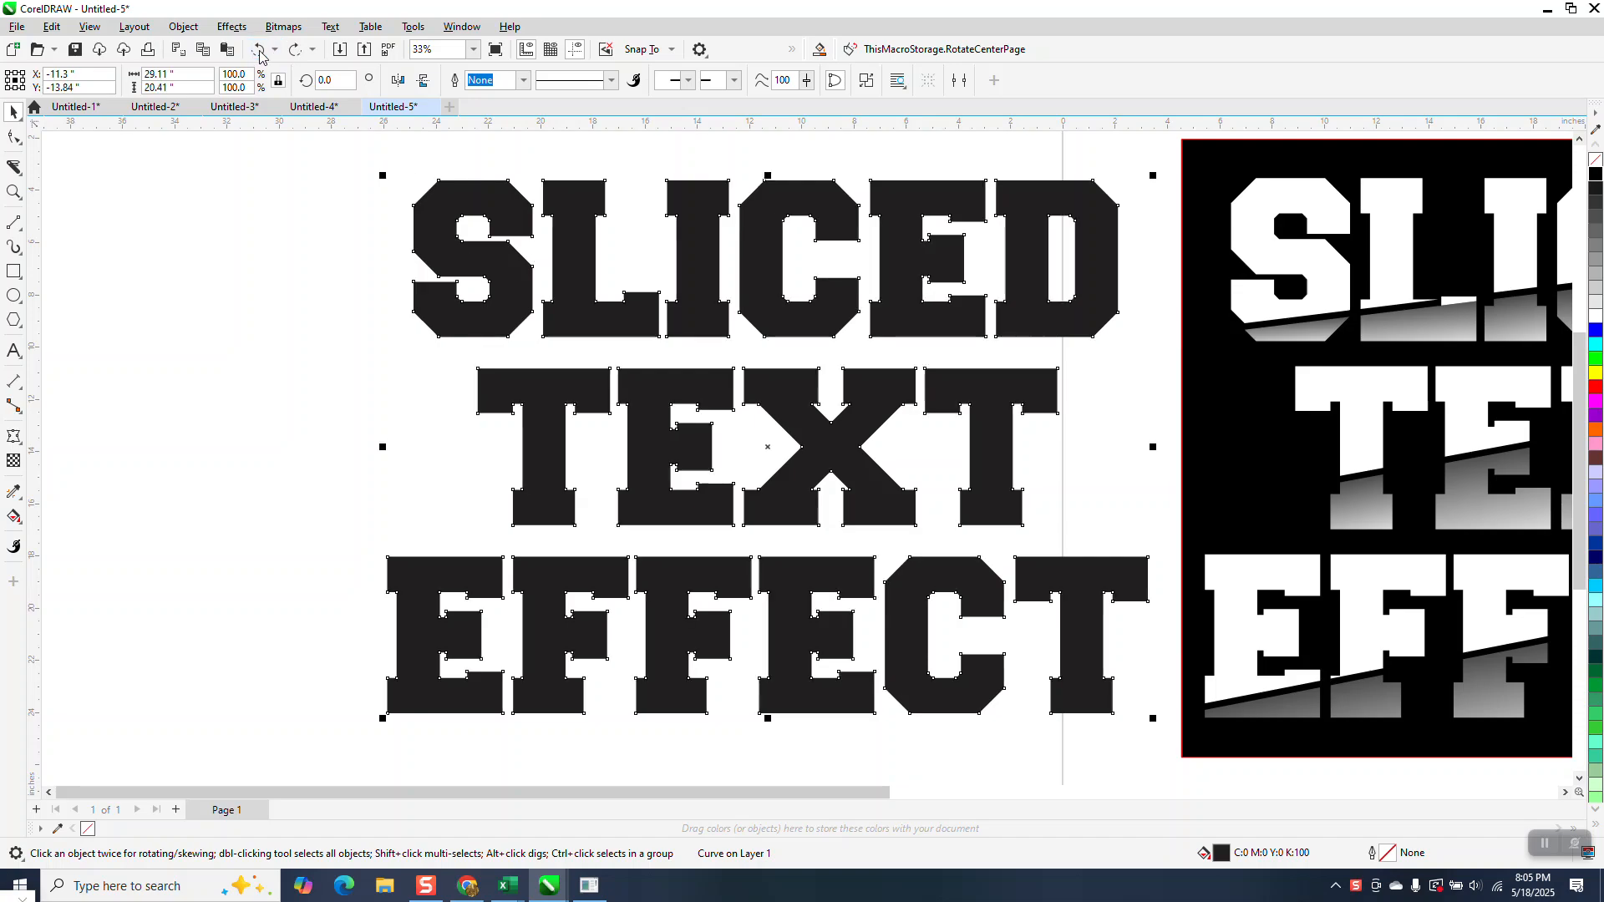
Slice the SLICED row diagonally from lower left to upper right with the Knife tool and nudge the upper piece up.
click(23, 181)
click(73, 186)
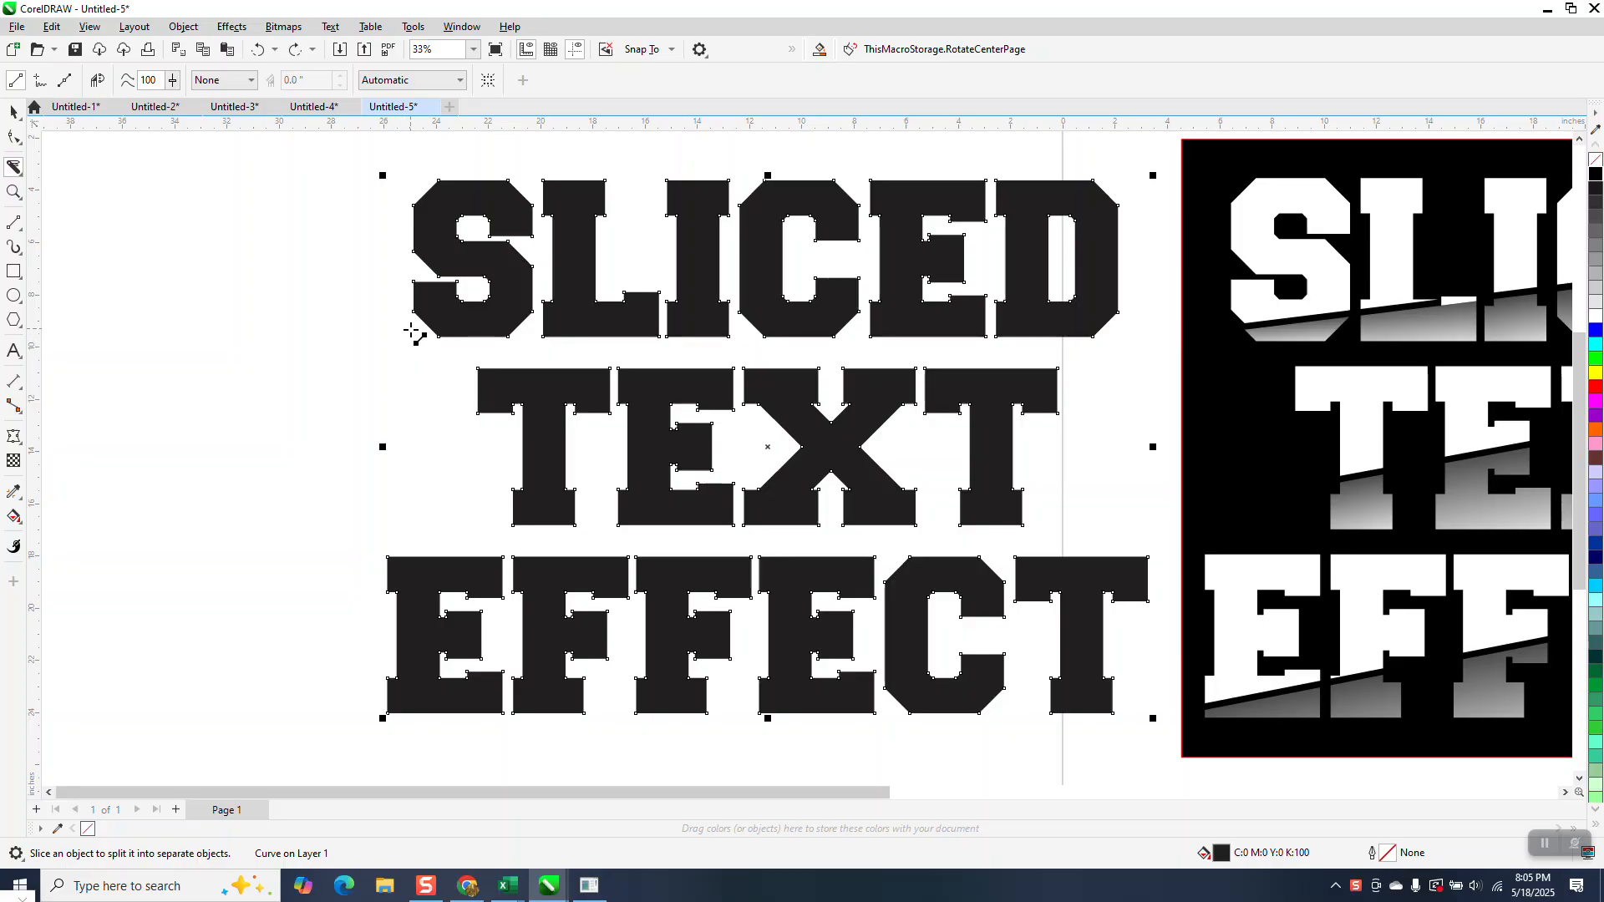
drag(414, 333, 1121, 198)
click(13, 112)
key(Escape)
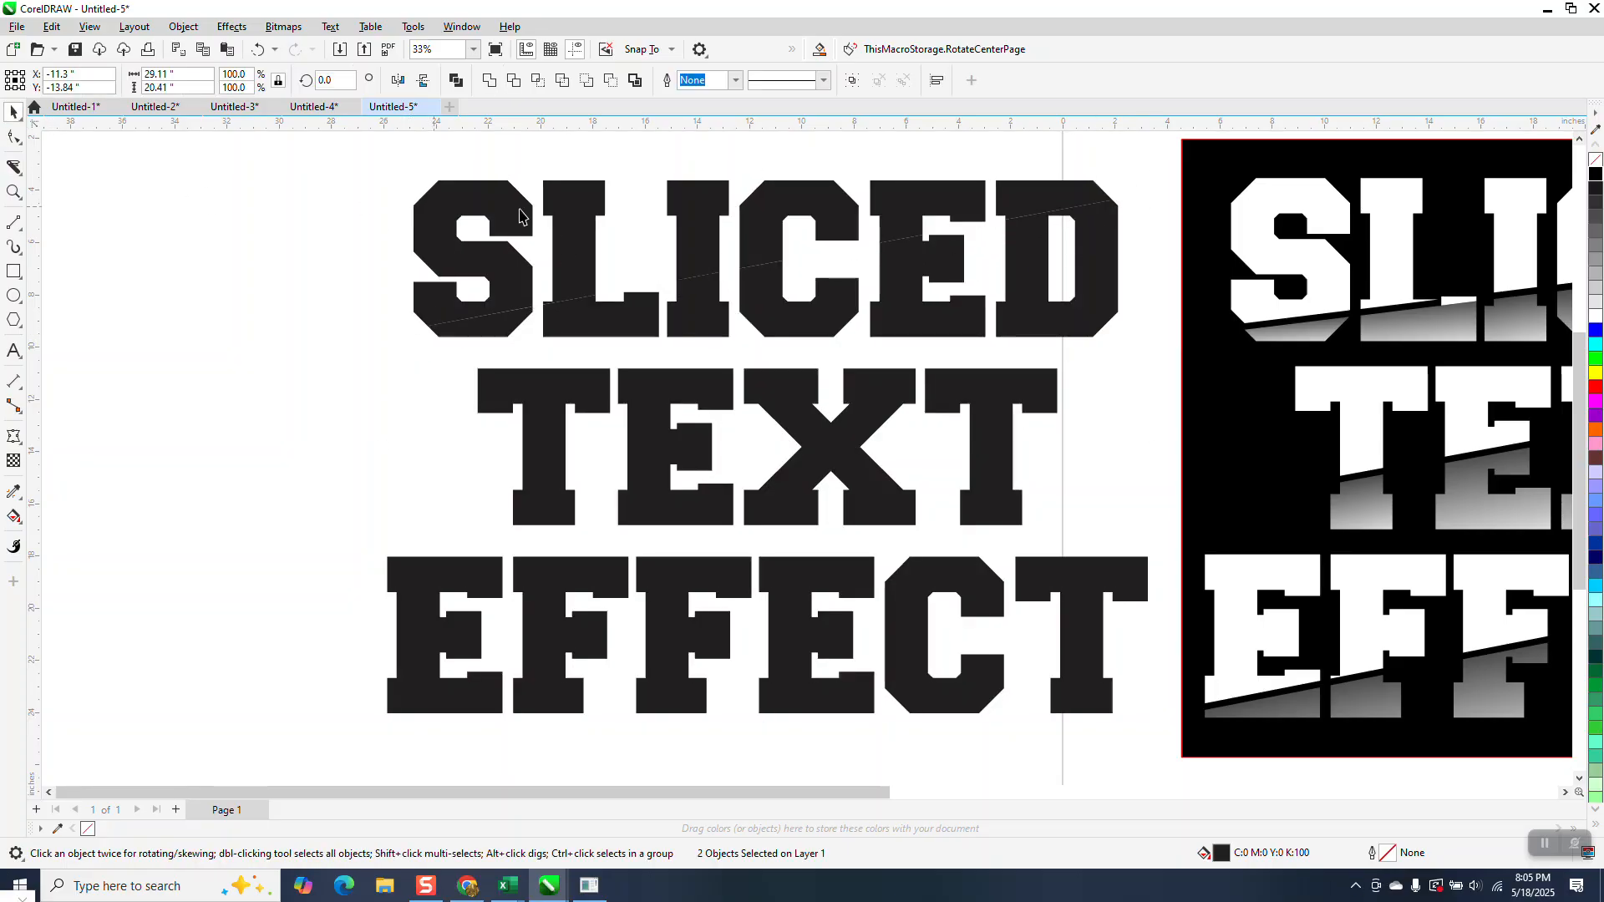
click(549, 207)
key(Up)
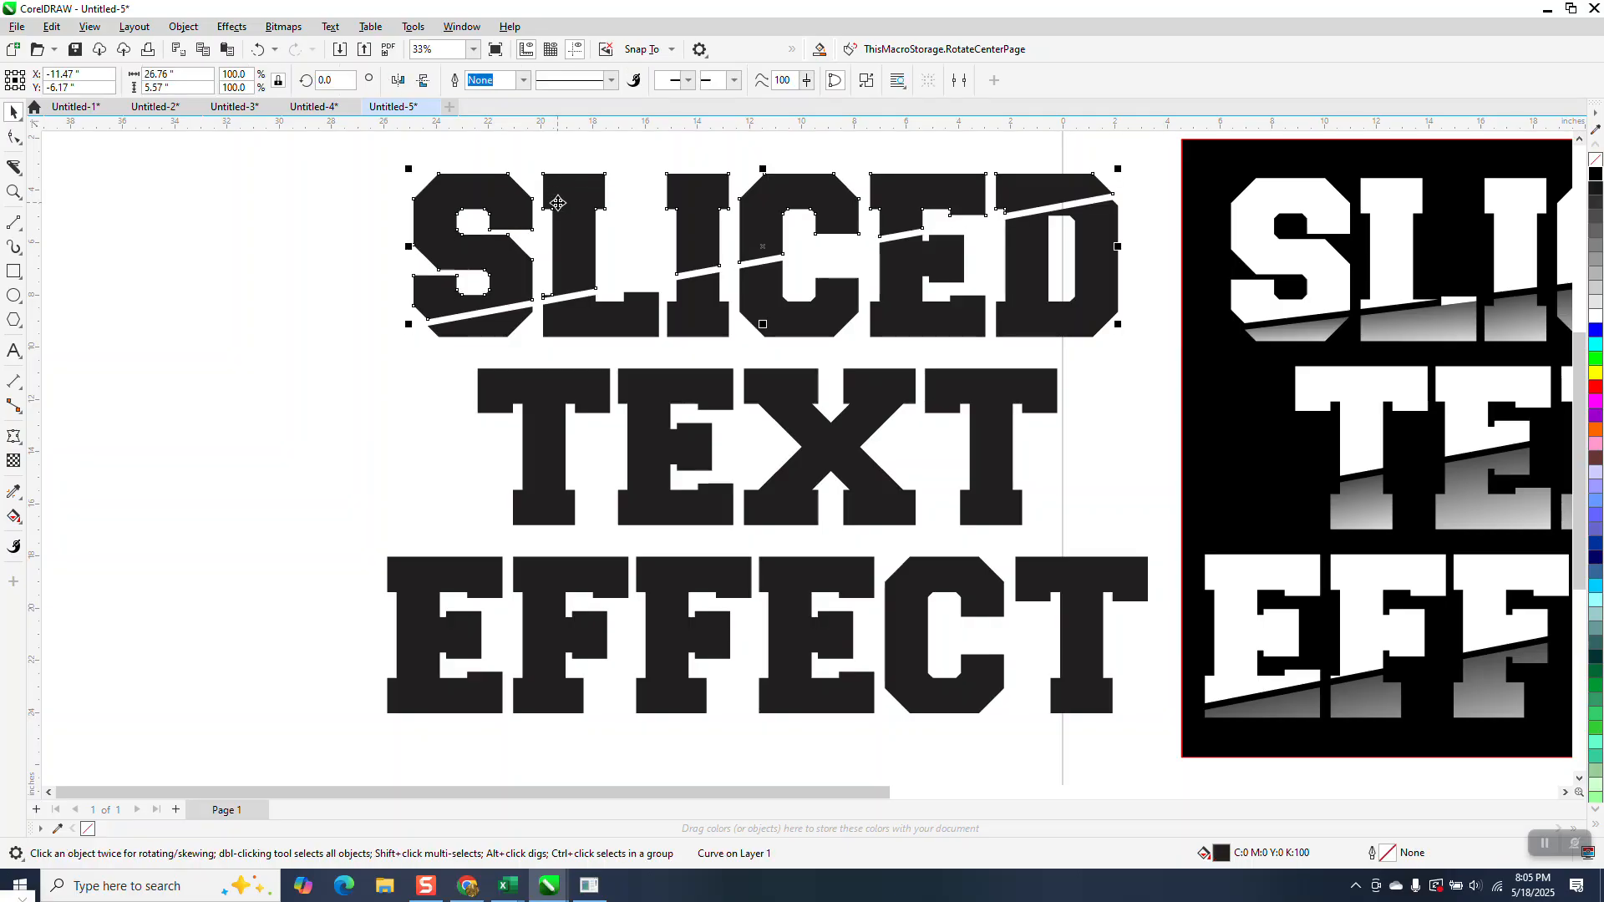
Slice the TEXT row diagonally from lower left to upper right with the Knife tool.
click(697, 397)
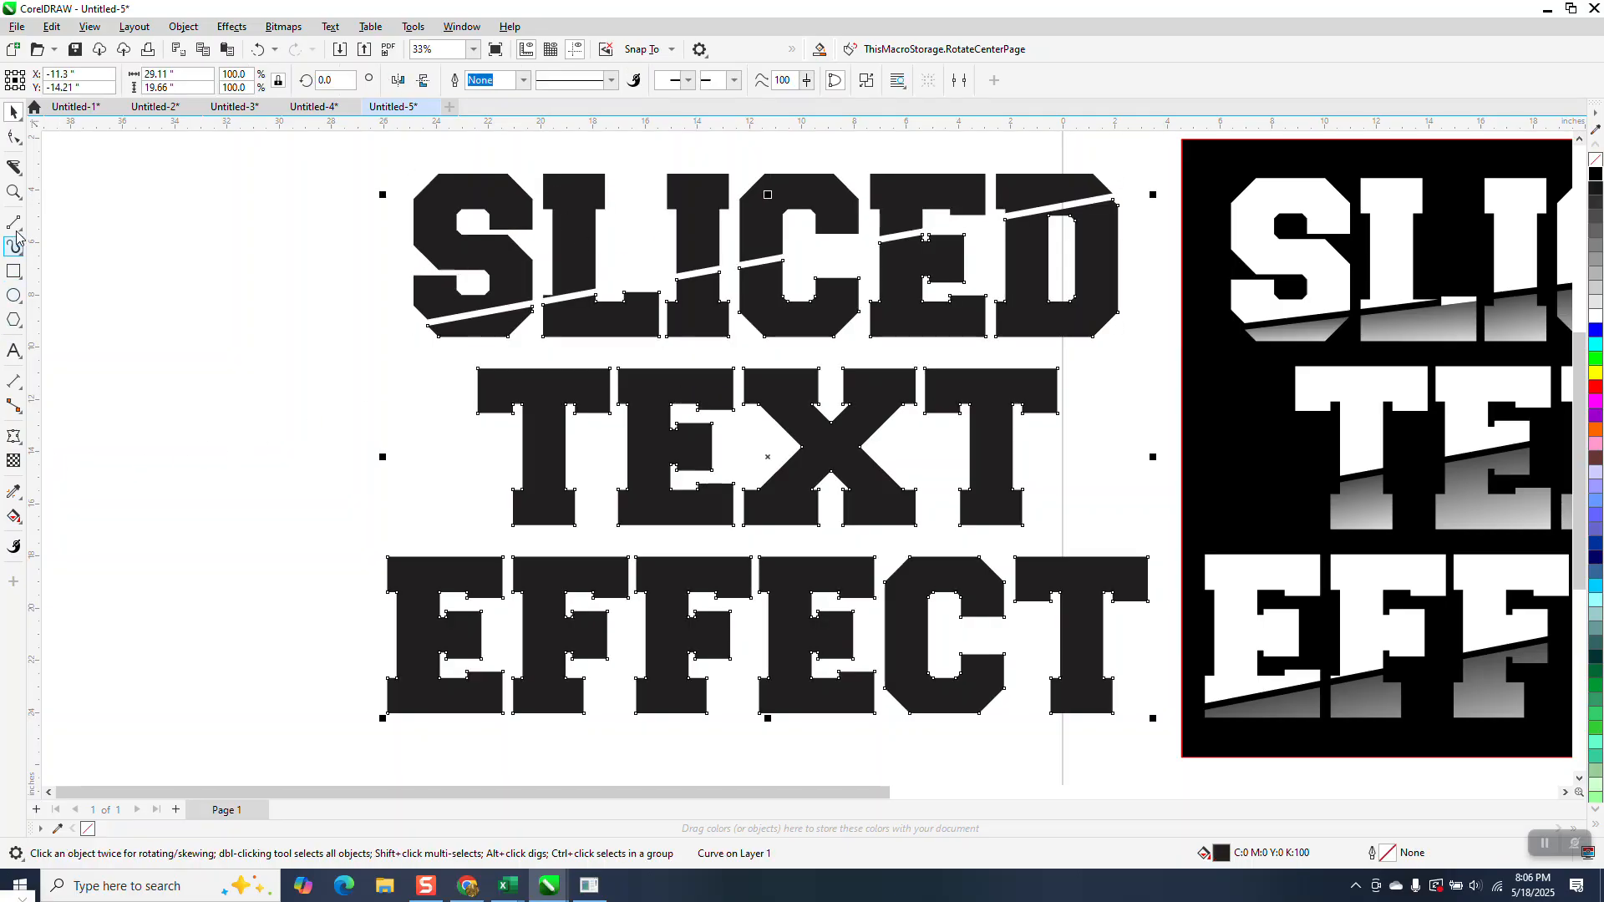
click(15, 167)
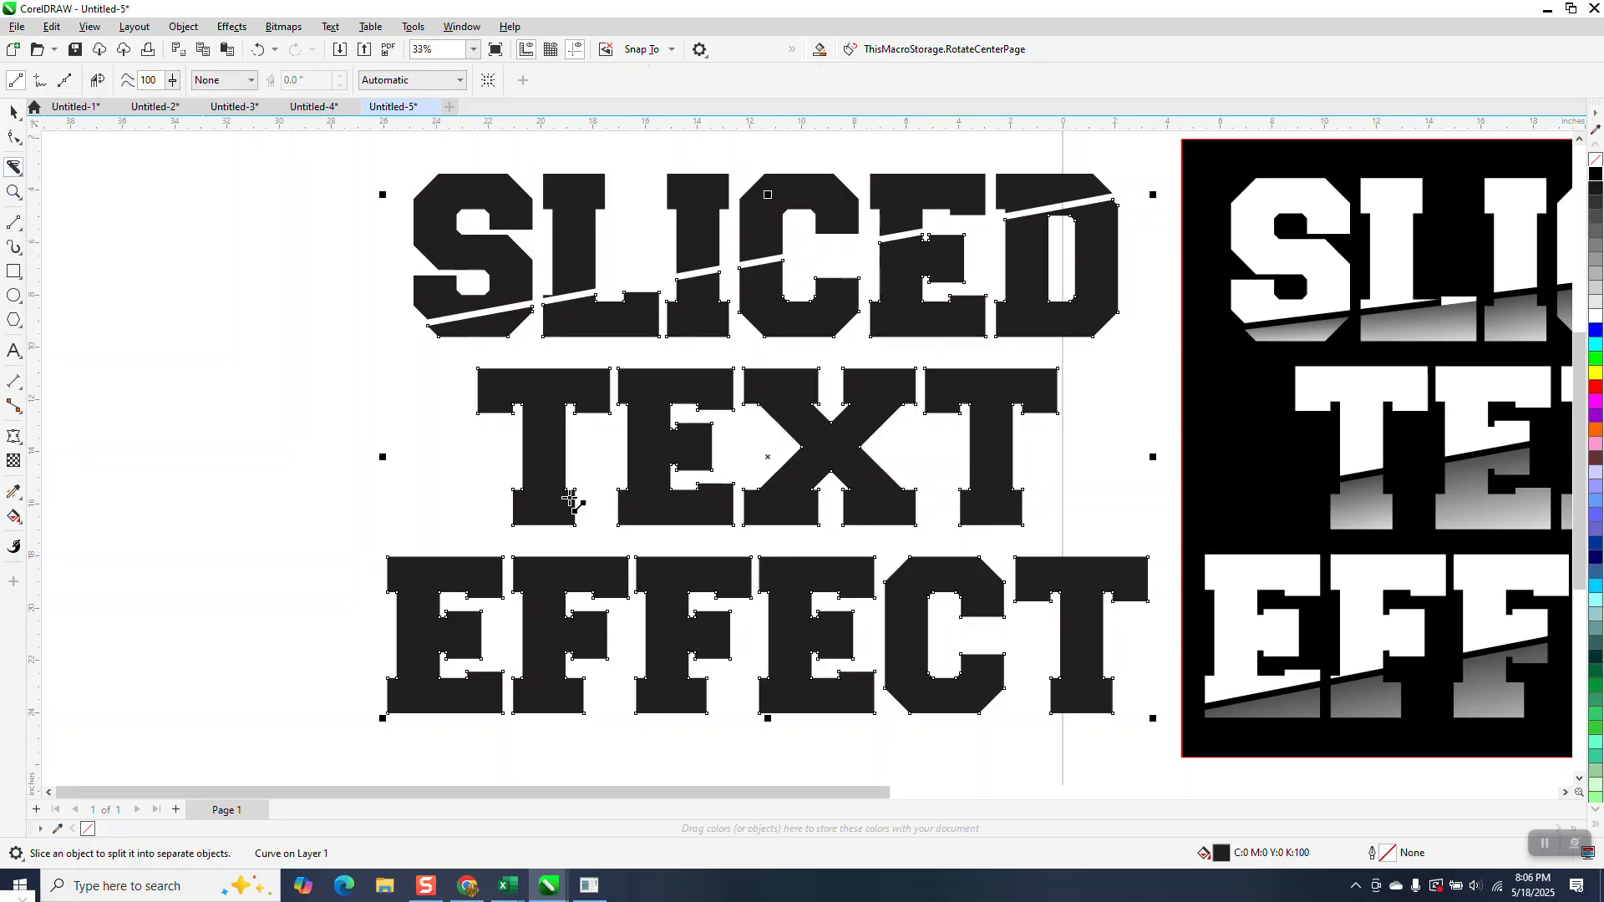
drag(484, 522, 1075, 422)
click(10, 111)
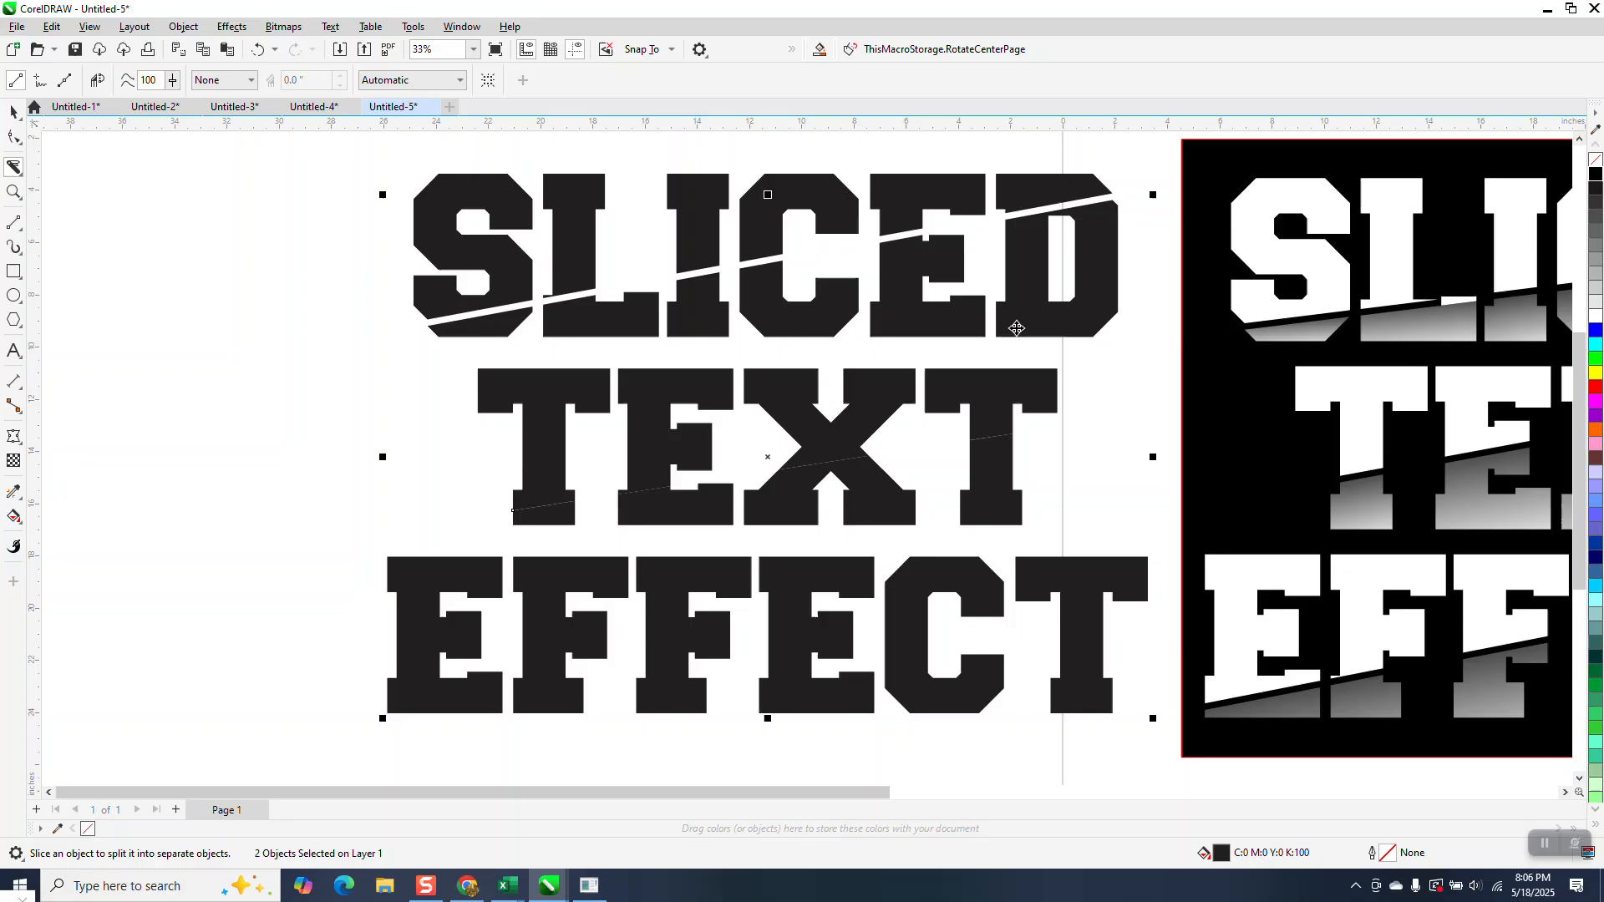
Try moving the piece between the two diagonal cuts up slightly, and undo the move.
click(1120, 347)
click(1052, 396)
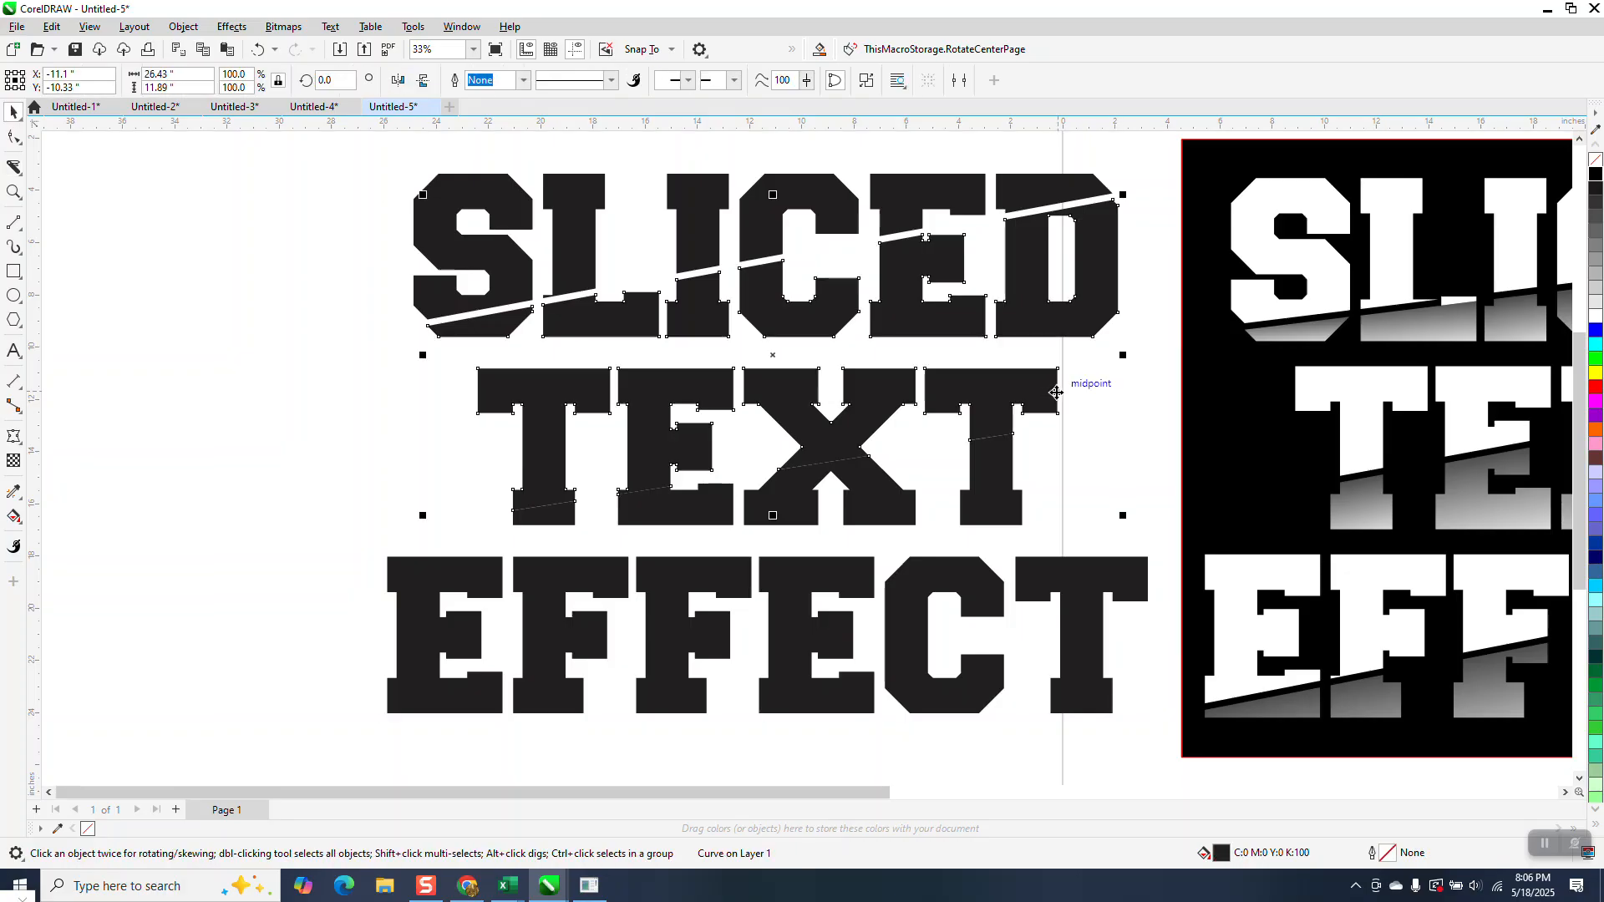
drag(1057, 392, 1056, 386)
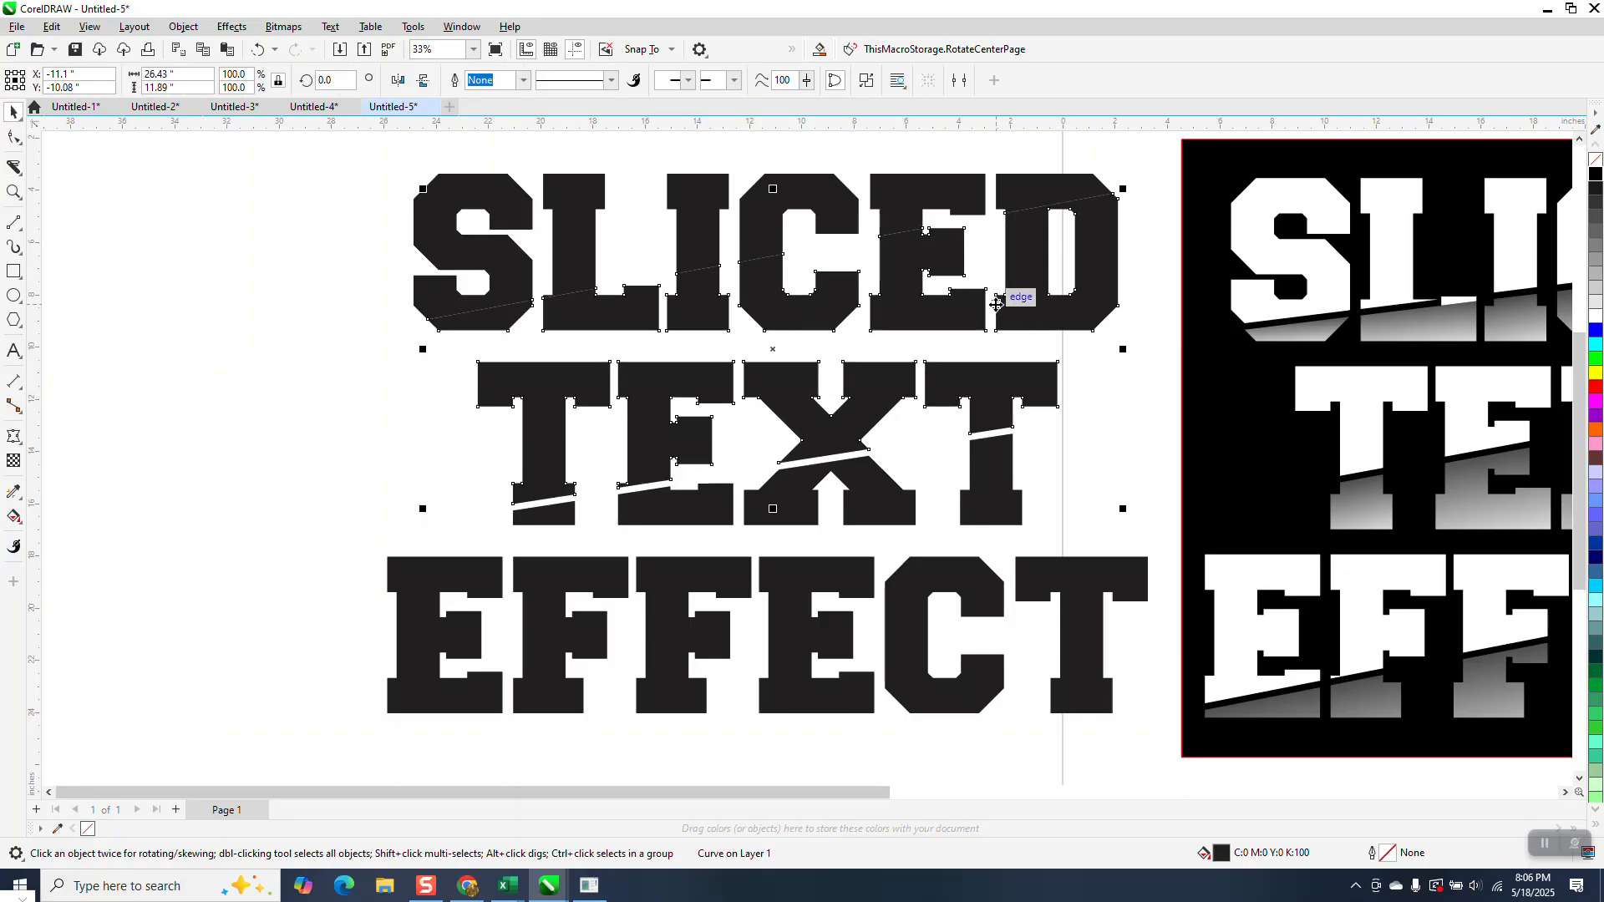
key(ctrl+z)
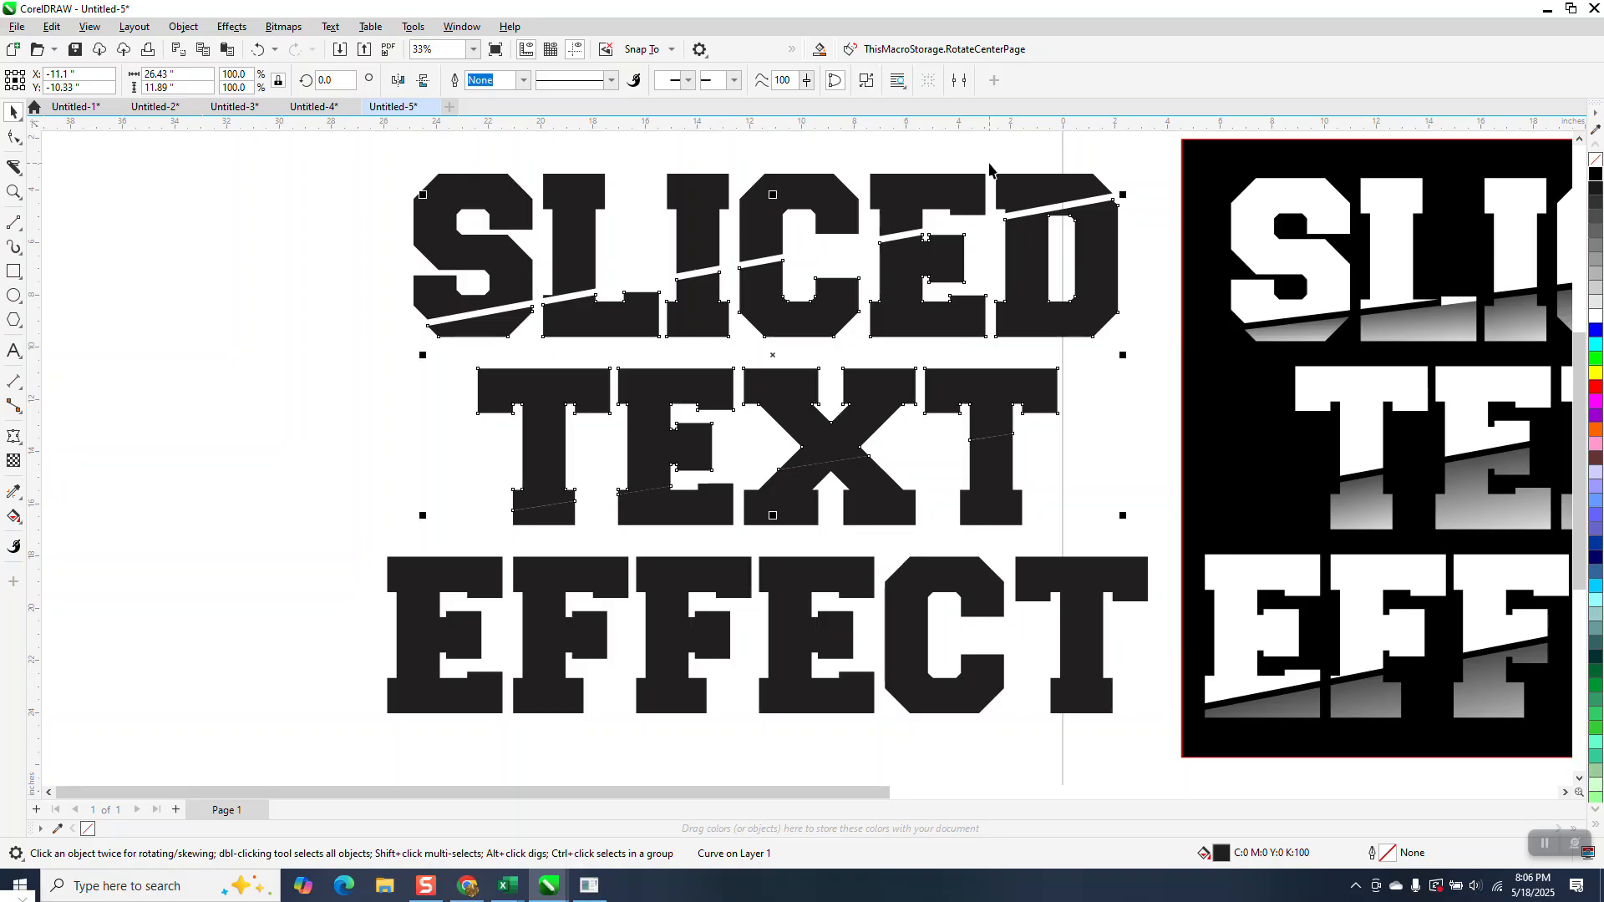
Nudge the top SLICED piece up 0.25 inches, followed by the piece between the two cuts.
click(960, 189)
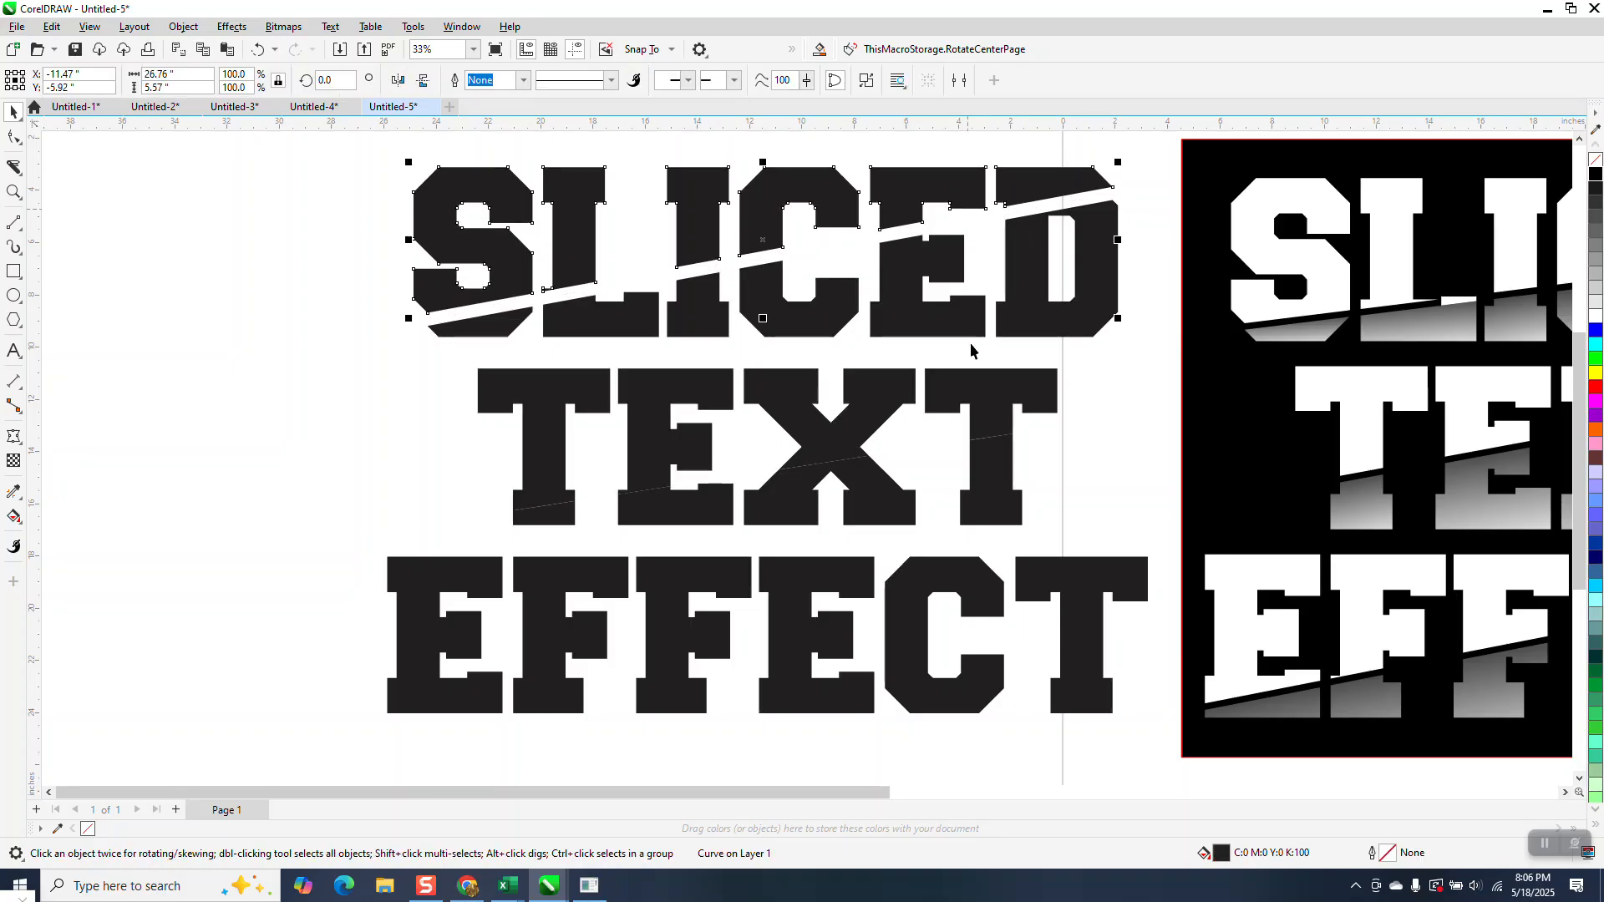
click(955, 326)
key(Up)
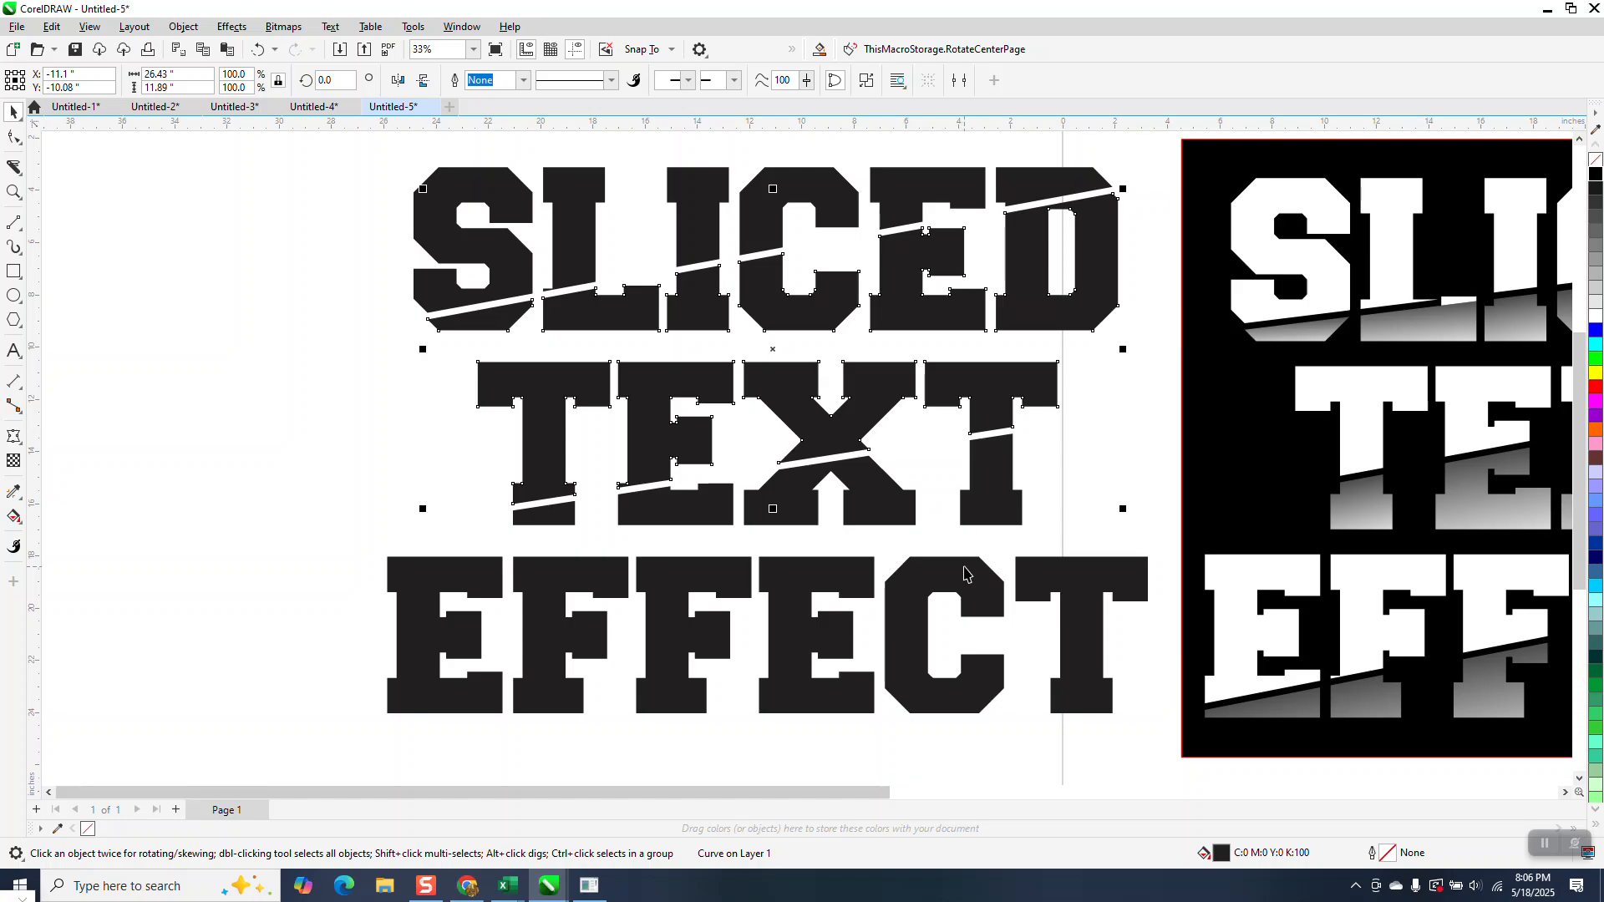
Delete the whole knife-sliced copy of the text.
scroll(965, 573, down, 3)
drag(323, 261, 648, 523)
key(Delete)
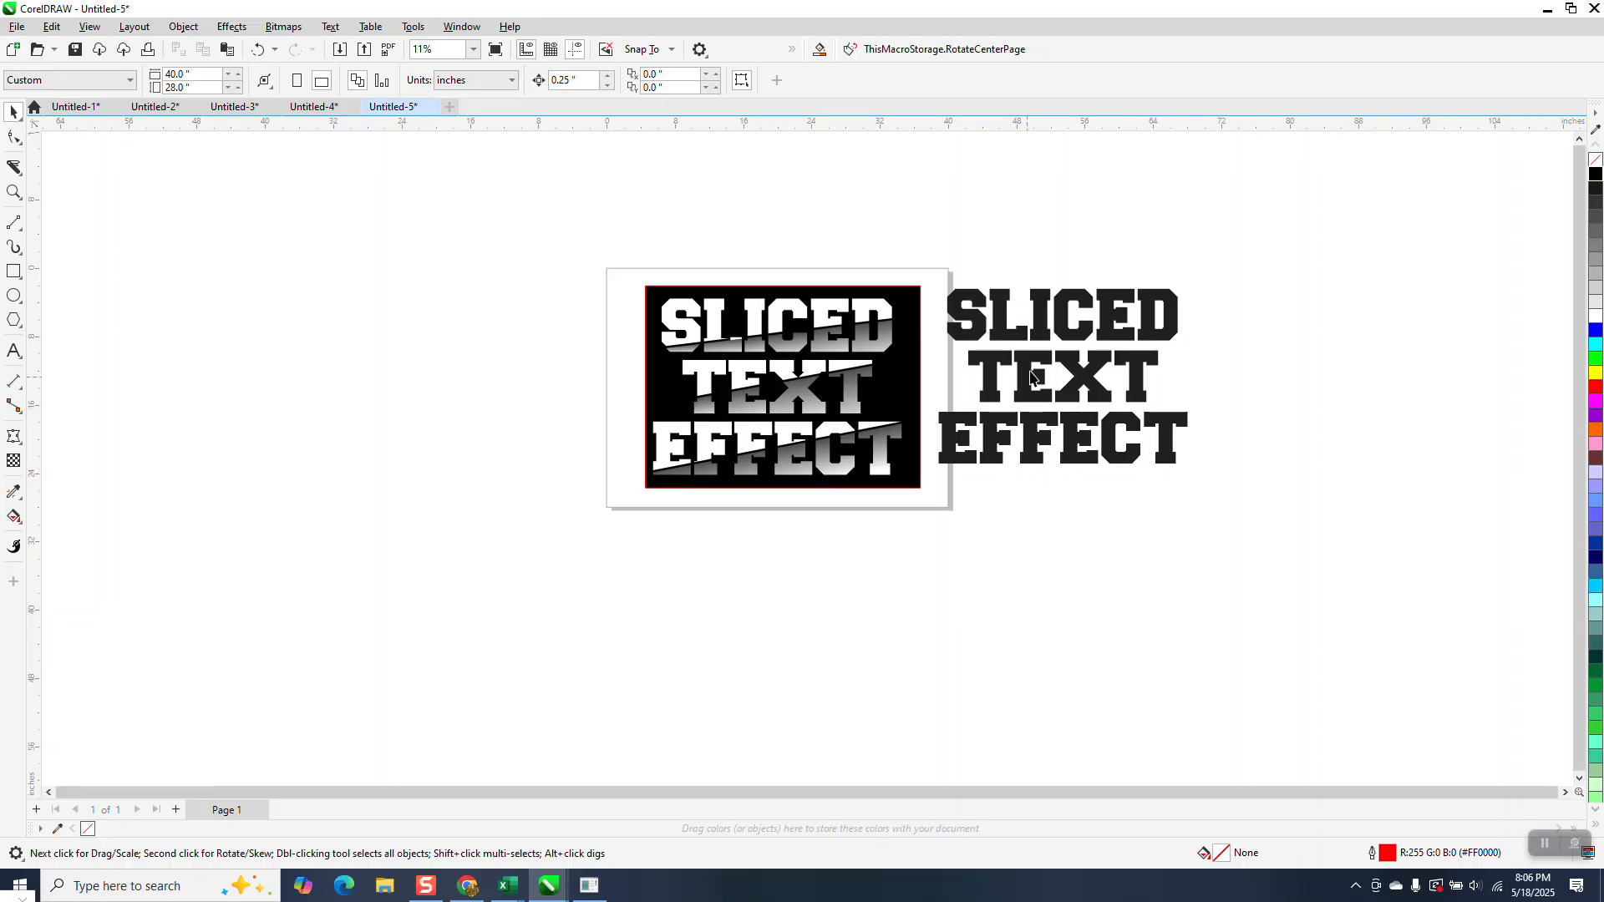
Move the remaining black text farther right of the page, remove its fill and give it a black outline.
drag(982, 316, 1073, 317)
click(1594, 160)
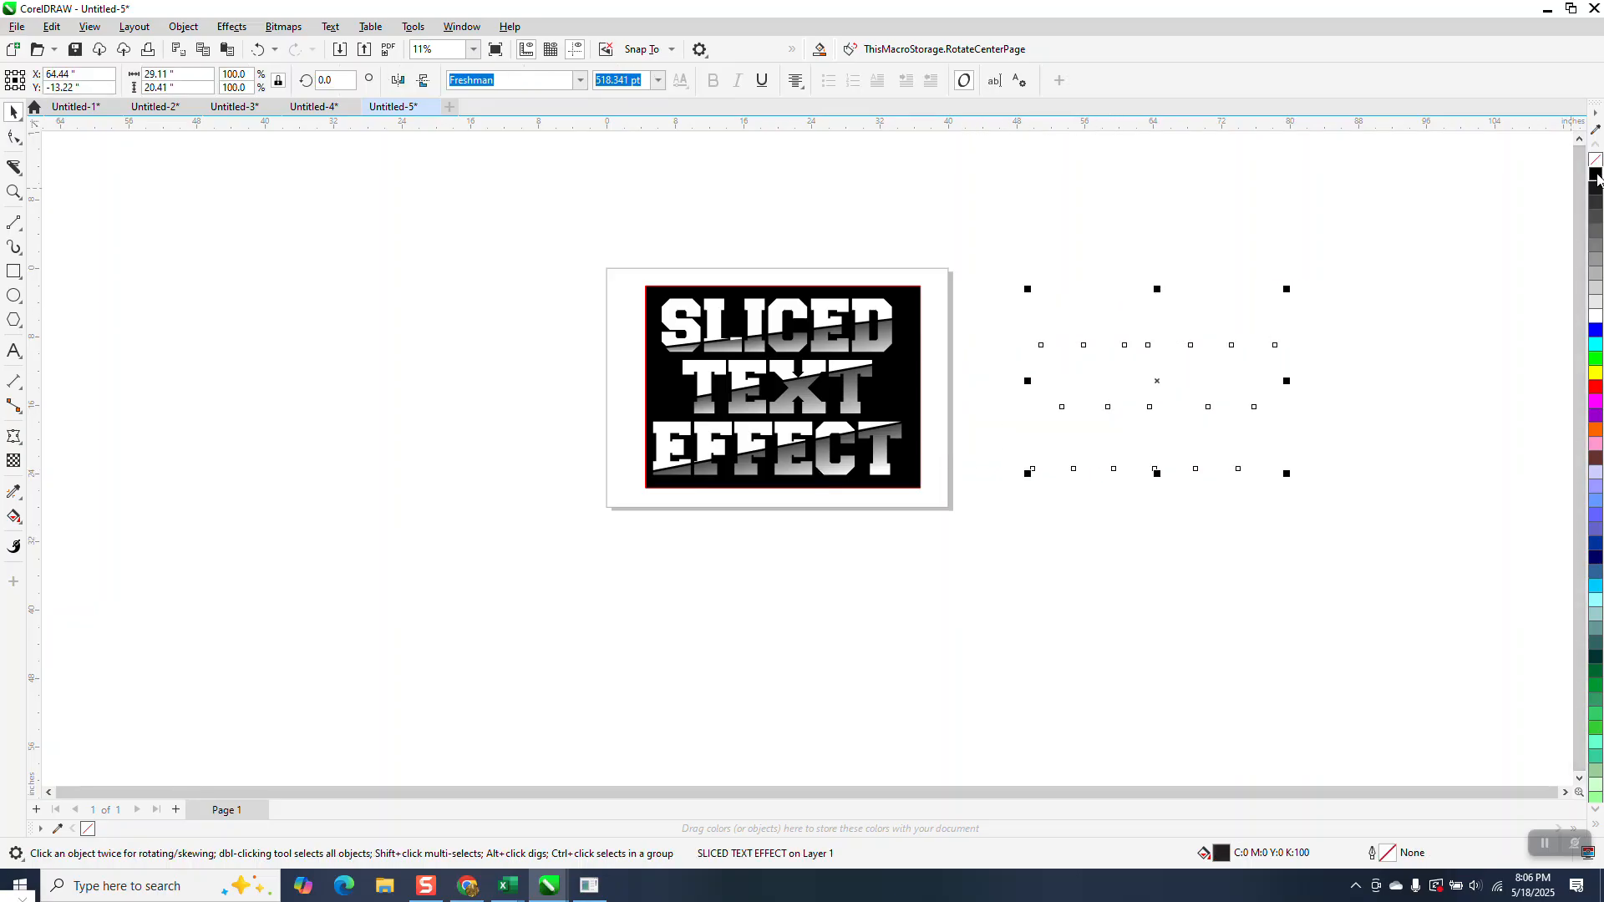
right_click(1594, 174)
Draw a rising diagonal 2-point line about 31 inches wide and 5 inches high across the SLICED row.
click(13, 193)
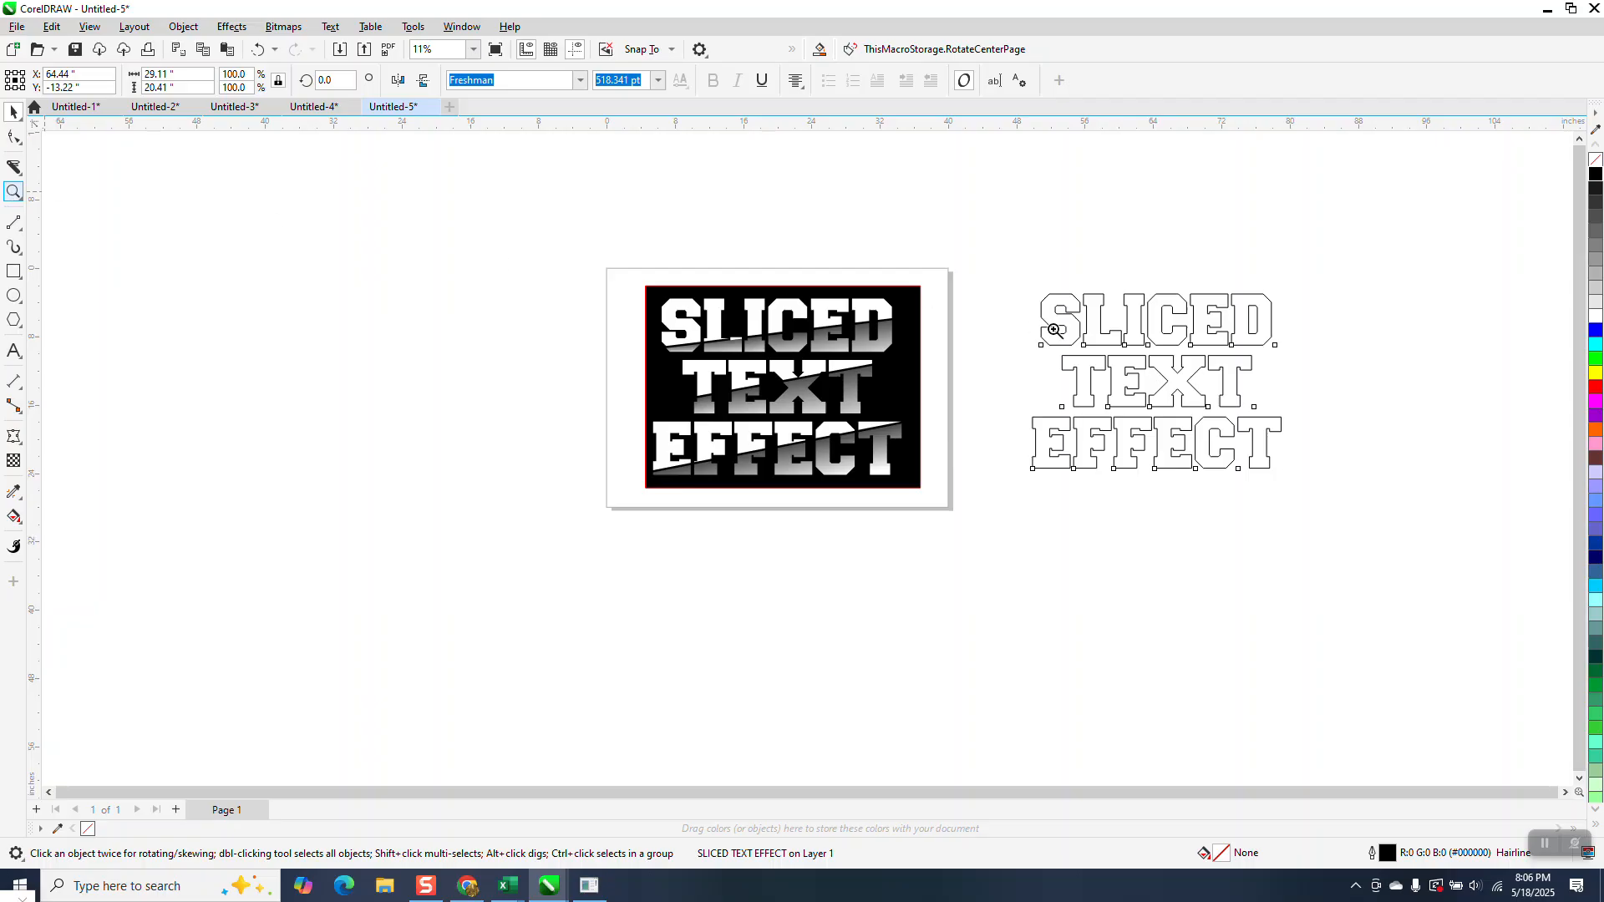
drag(1344, 522, 1344, 522)
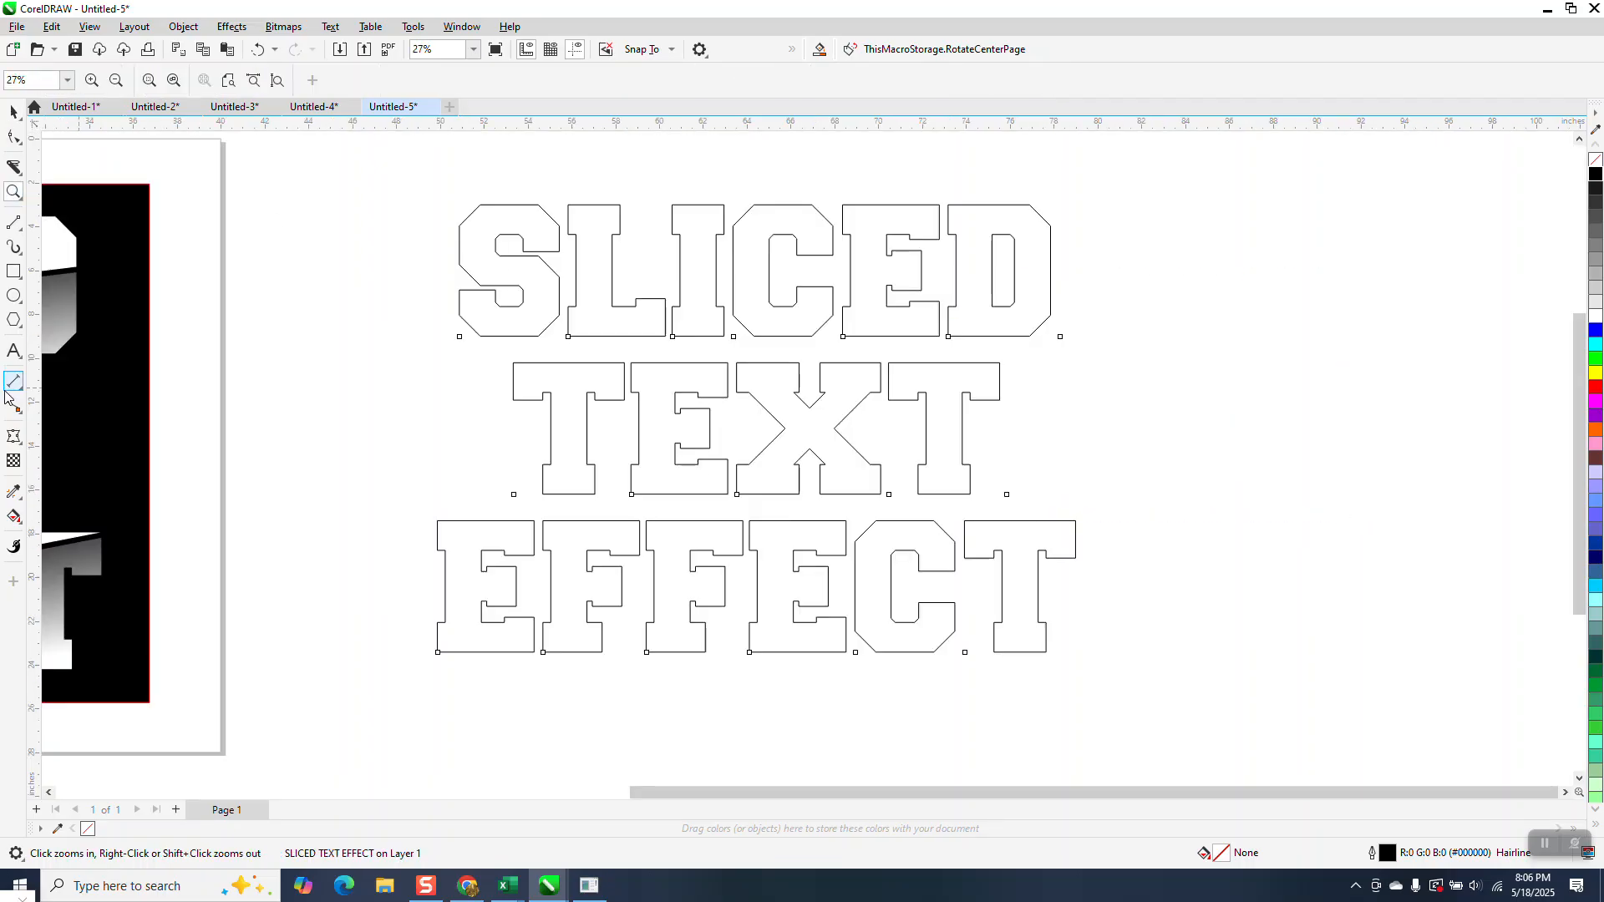
click(16, 250)
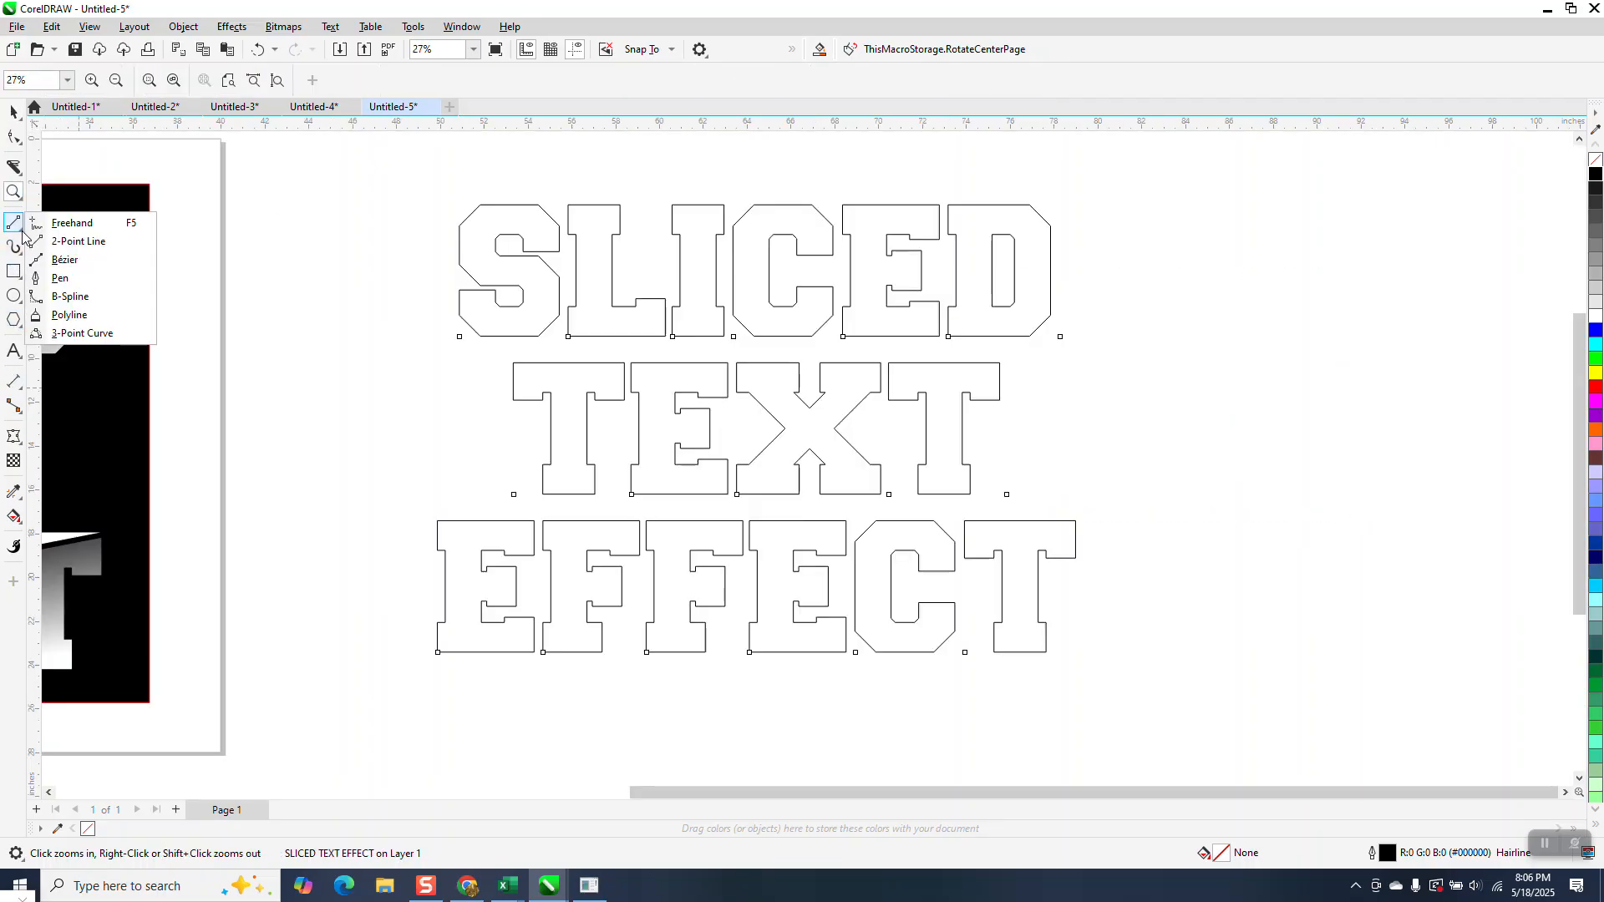
click(103, 240)
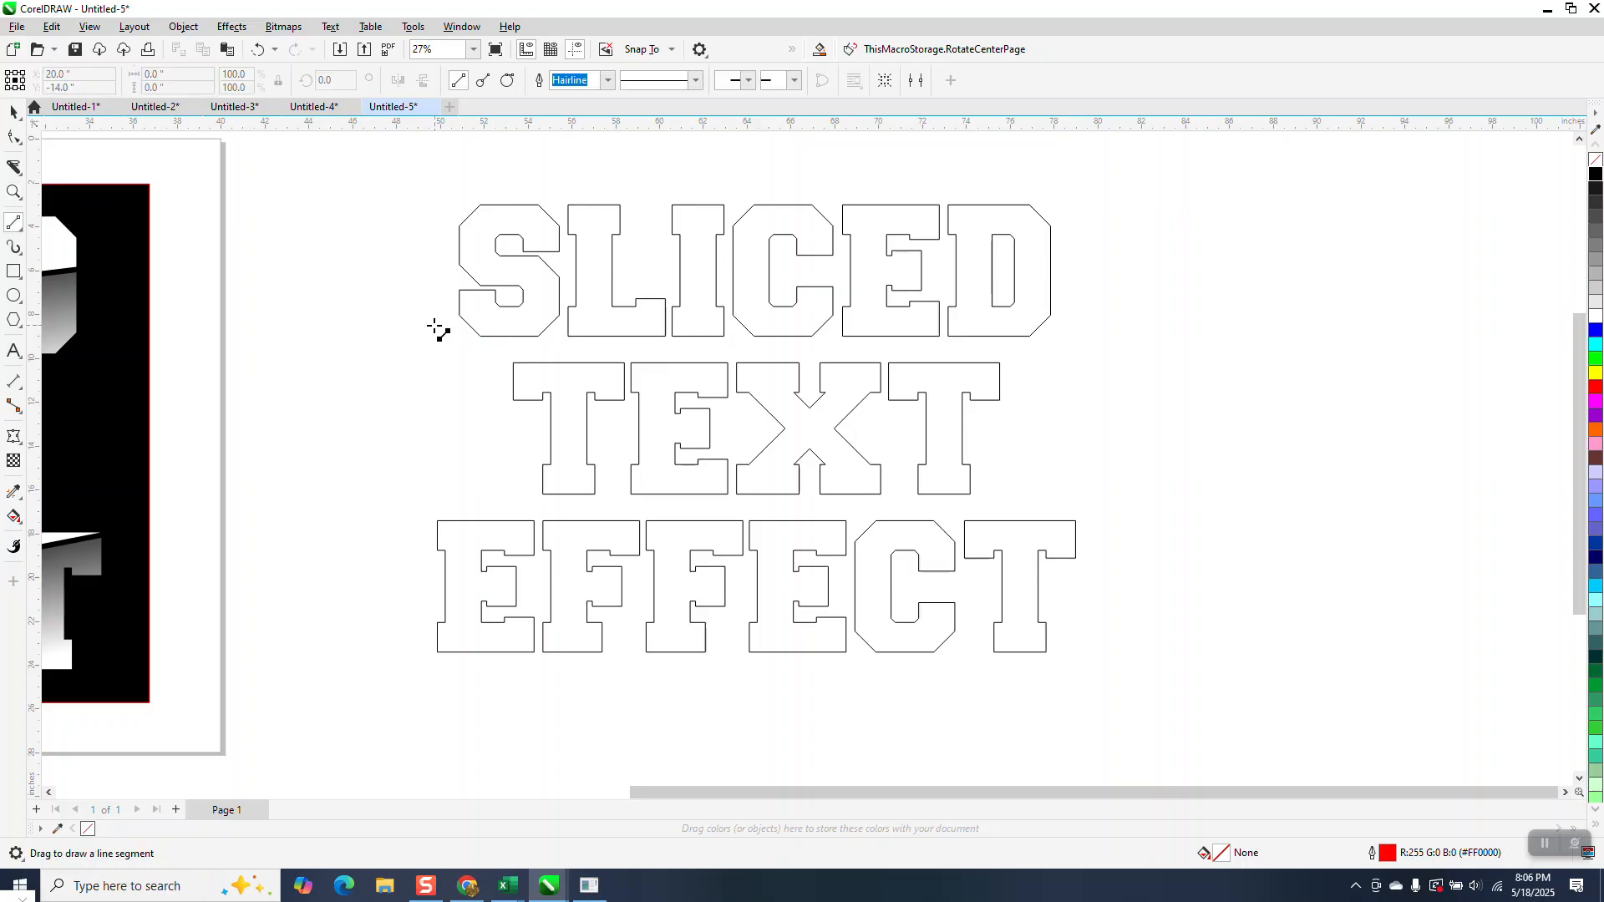
drag(420, 326, 1102, 214)
click(13, 112)
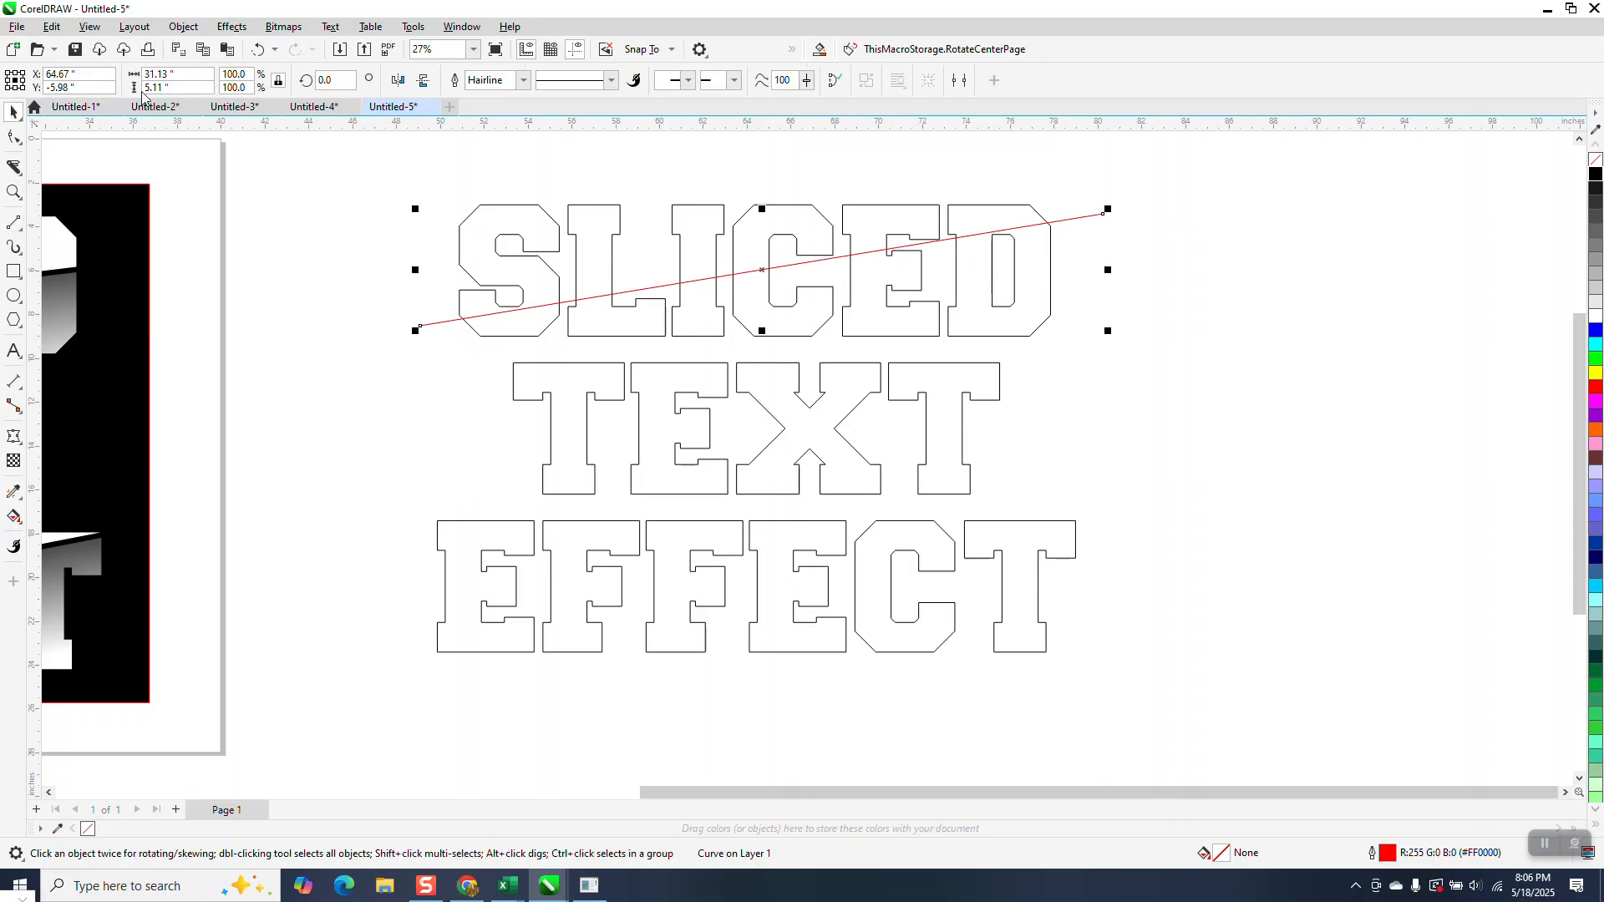
Place copies of the red diagonal line across the TEXT row and the EFFECT row.
drag(757, 270, 763, 419)
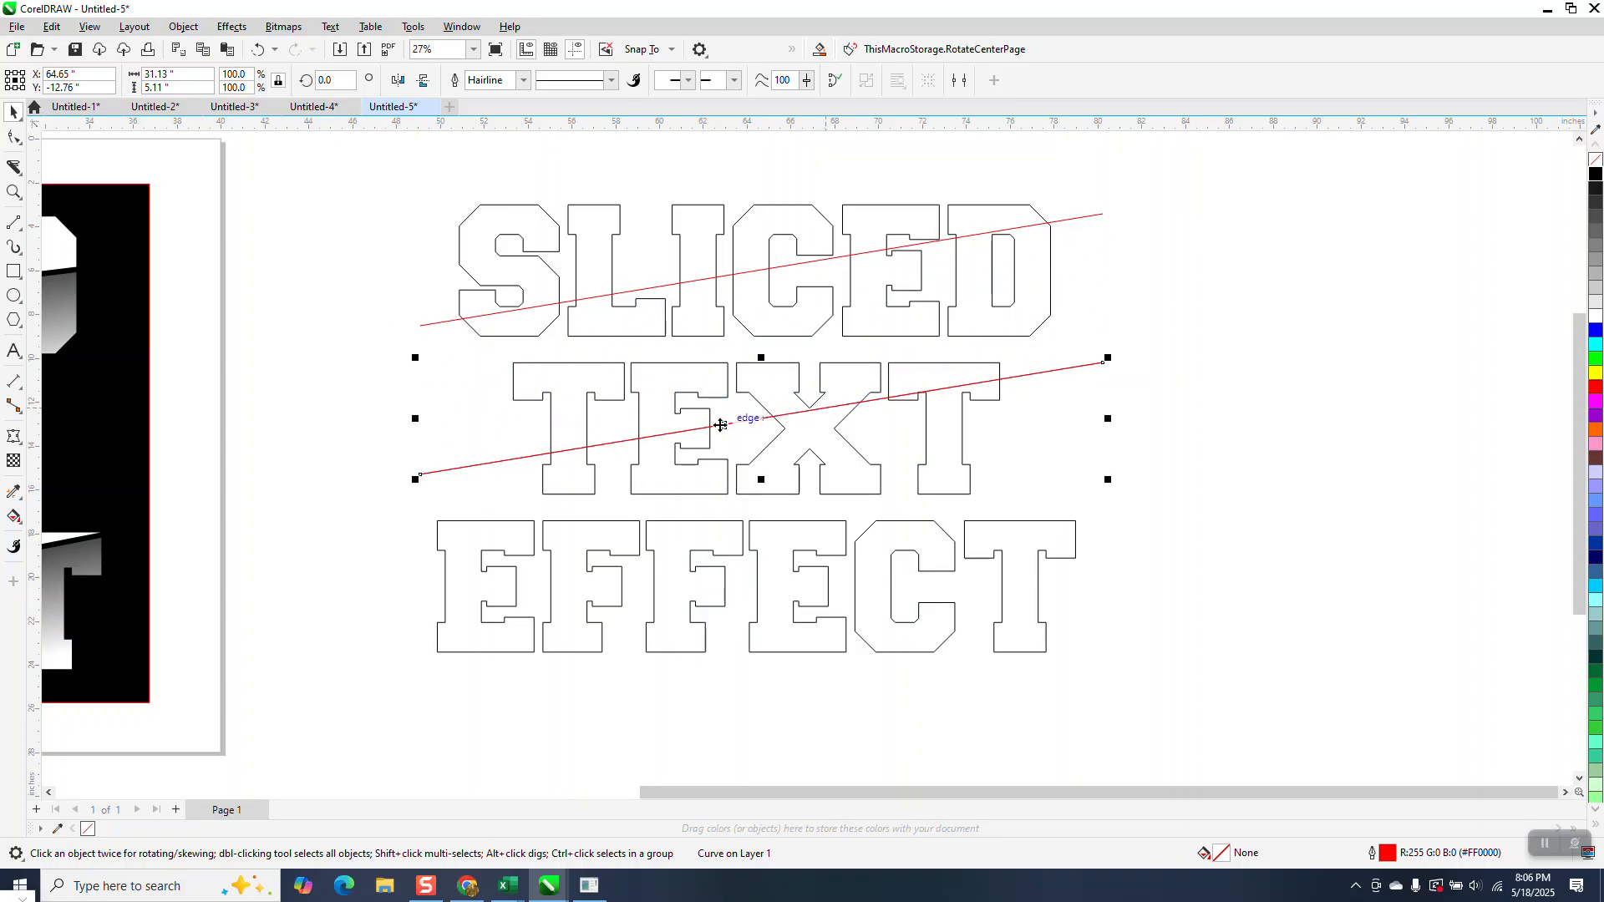
drag(763, 423, 753, 576)
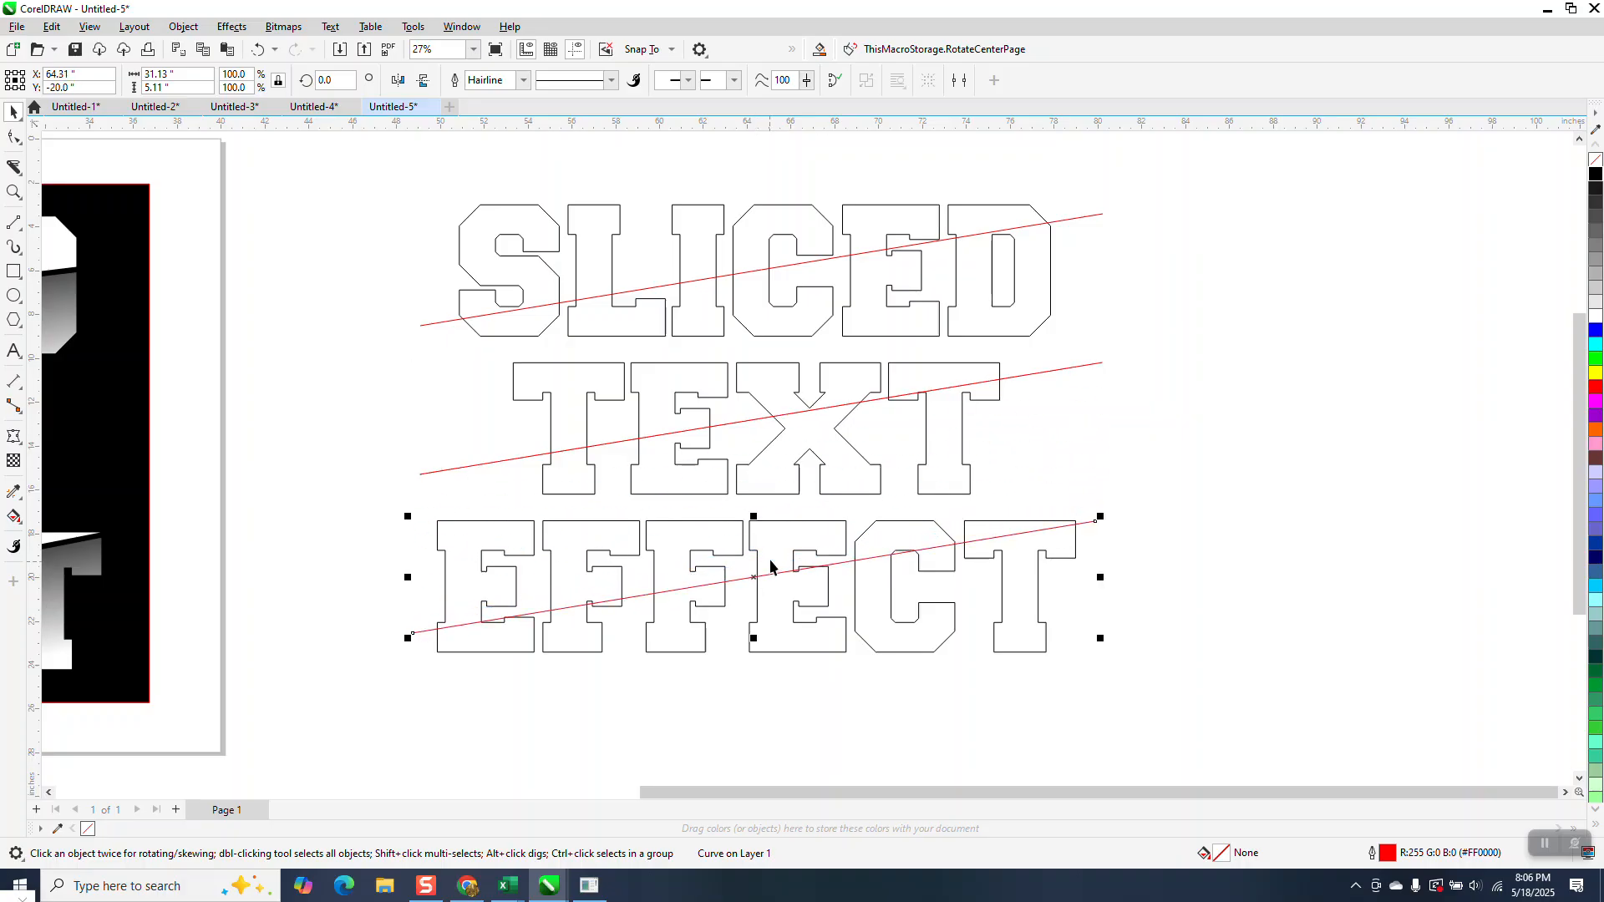
scroll(750, 529, down, 2)
drag(523, 276, 977, 630)
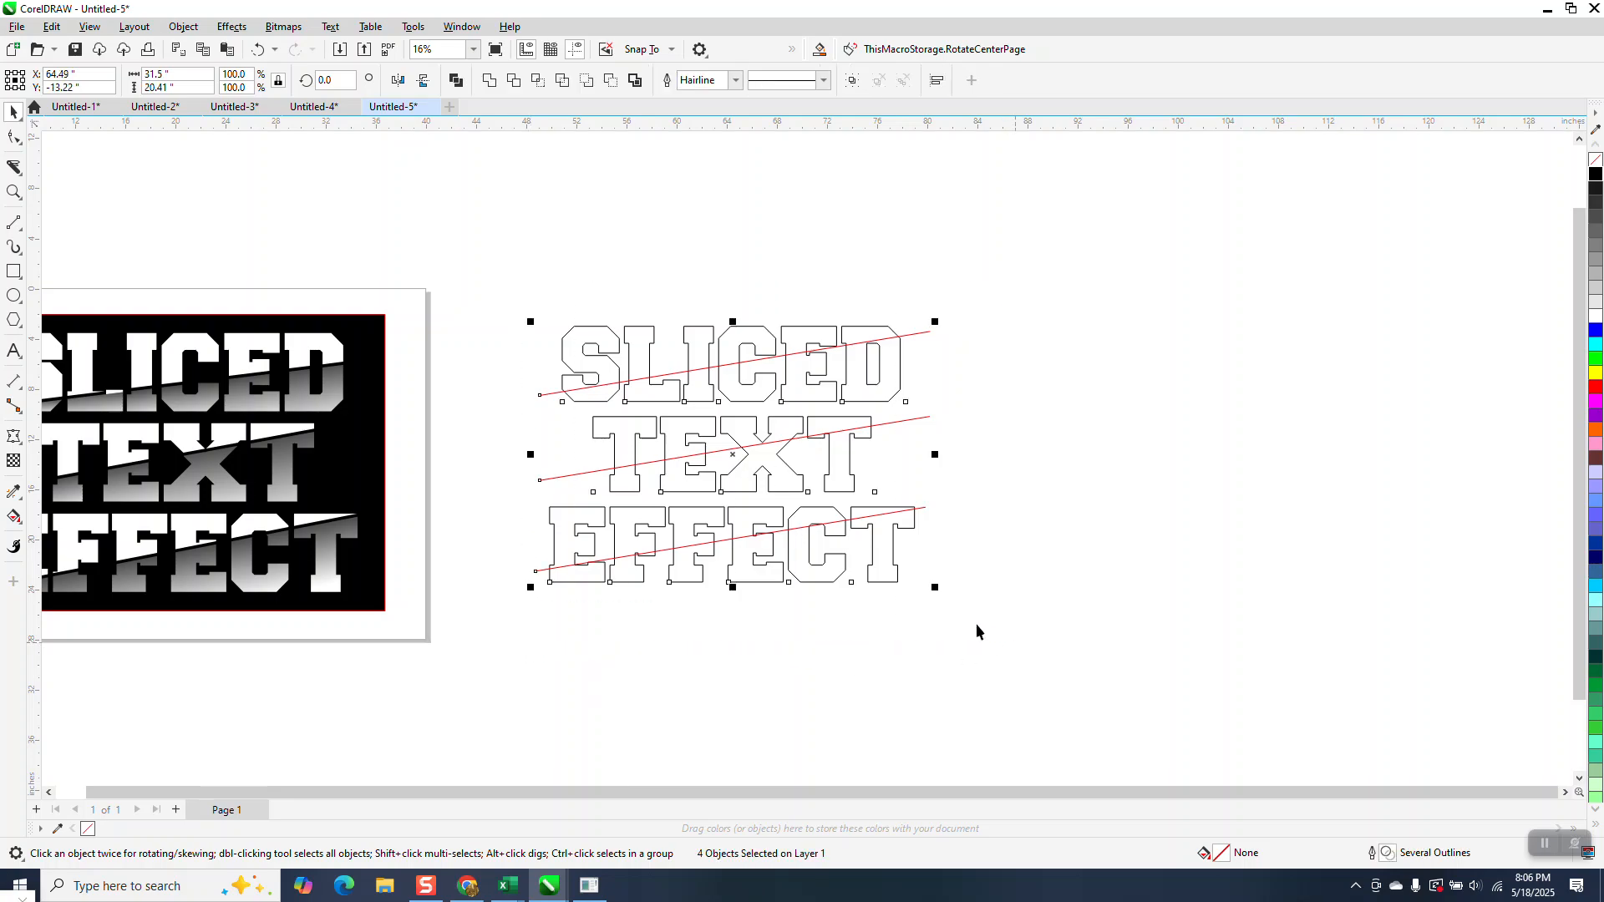
click(448, 249)
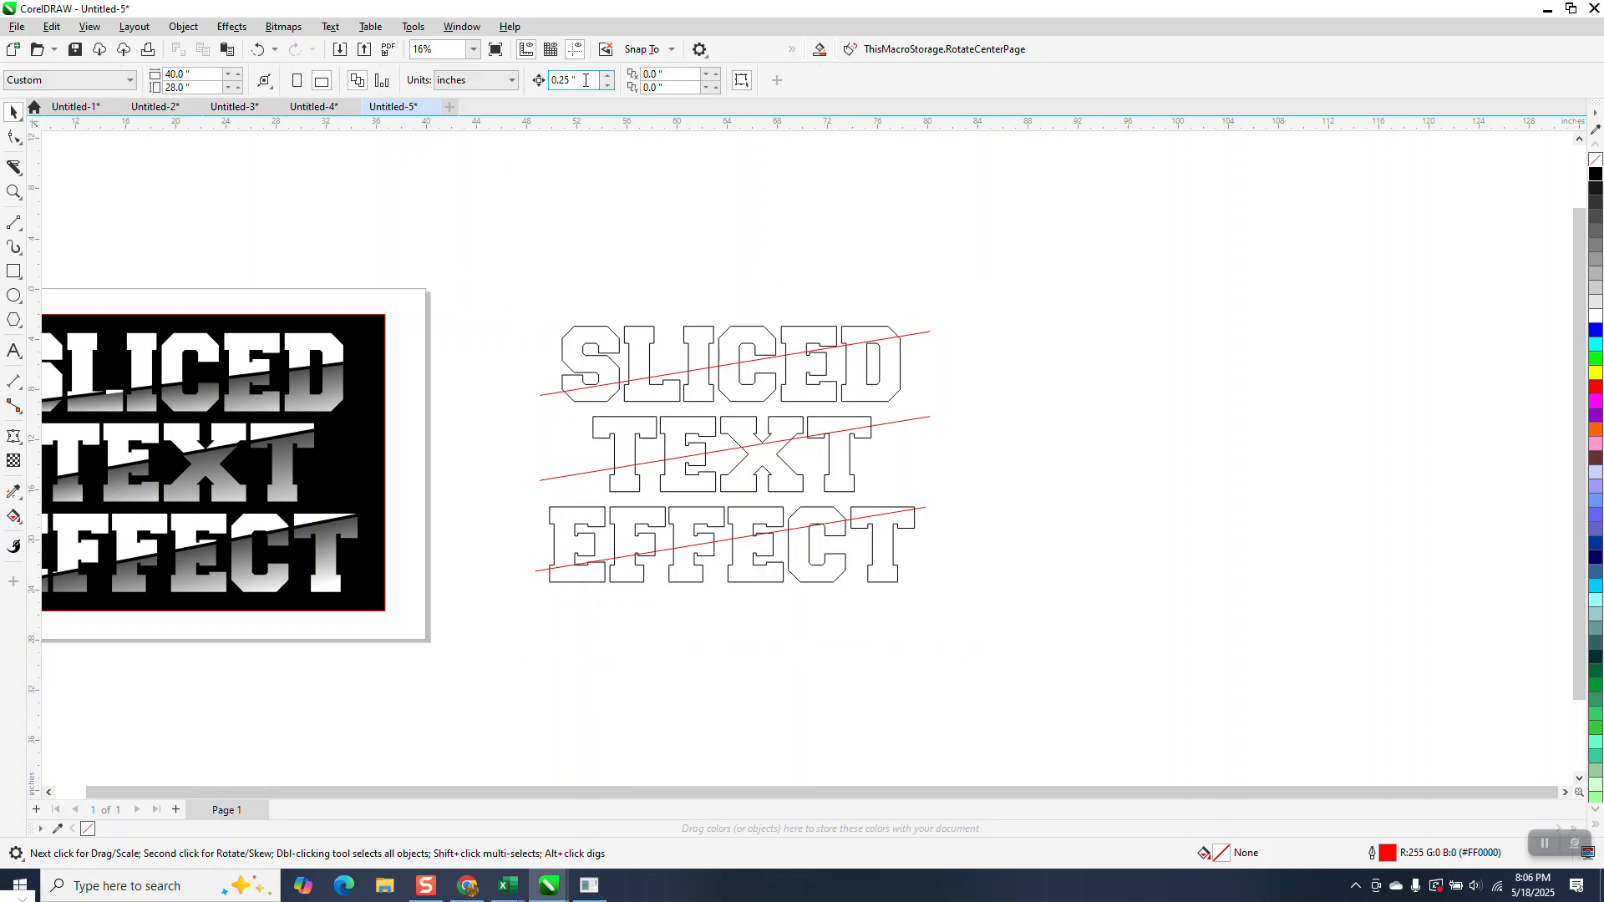
text(32)
click(21, 530)
click(66, 535)
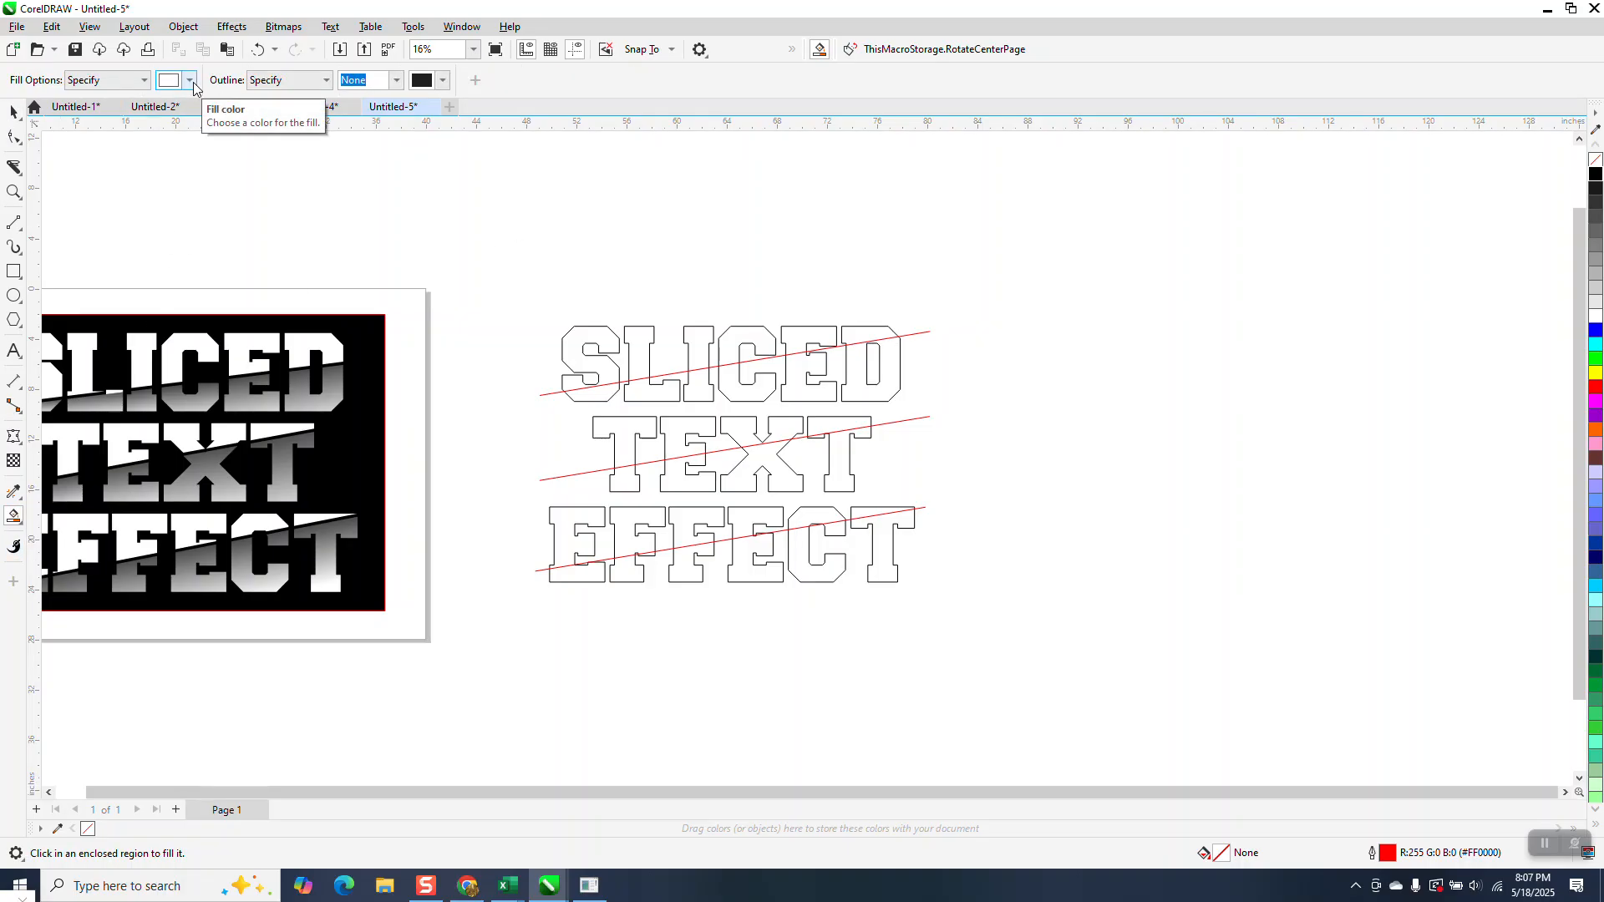
Draw a rectangle about 38 by 25 inches right of the outlined text, with black fill and no outline.
click(14, 271)
drag(945, 292, 1425, 609)
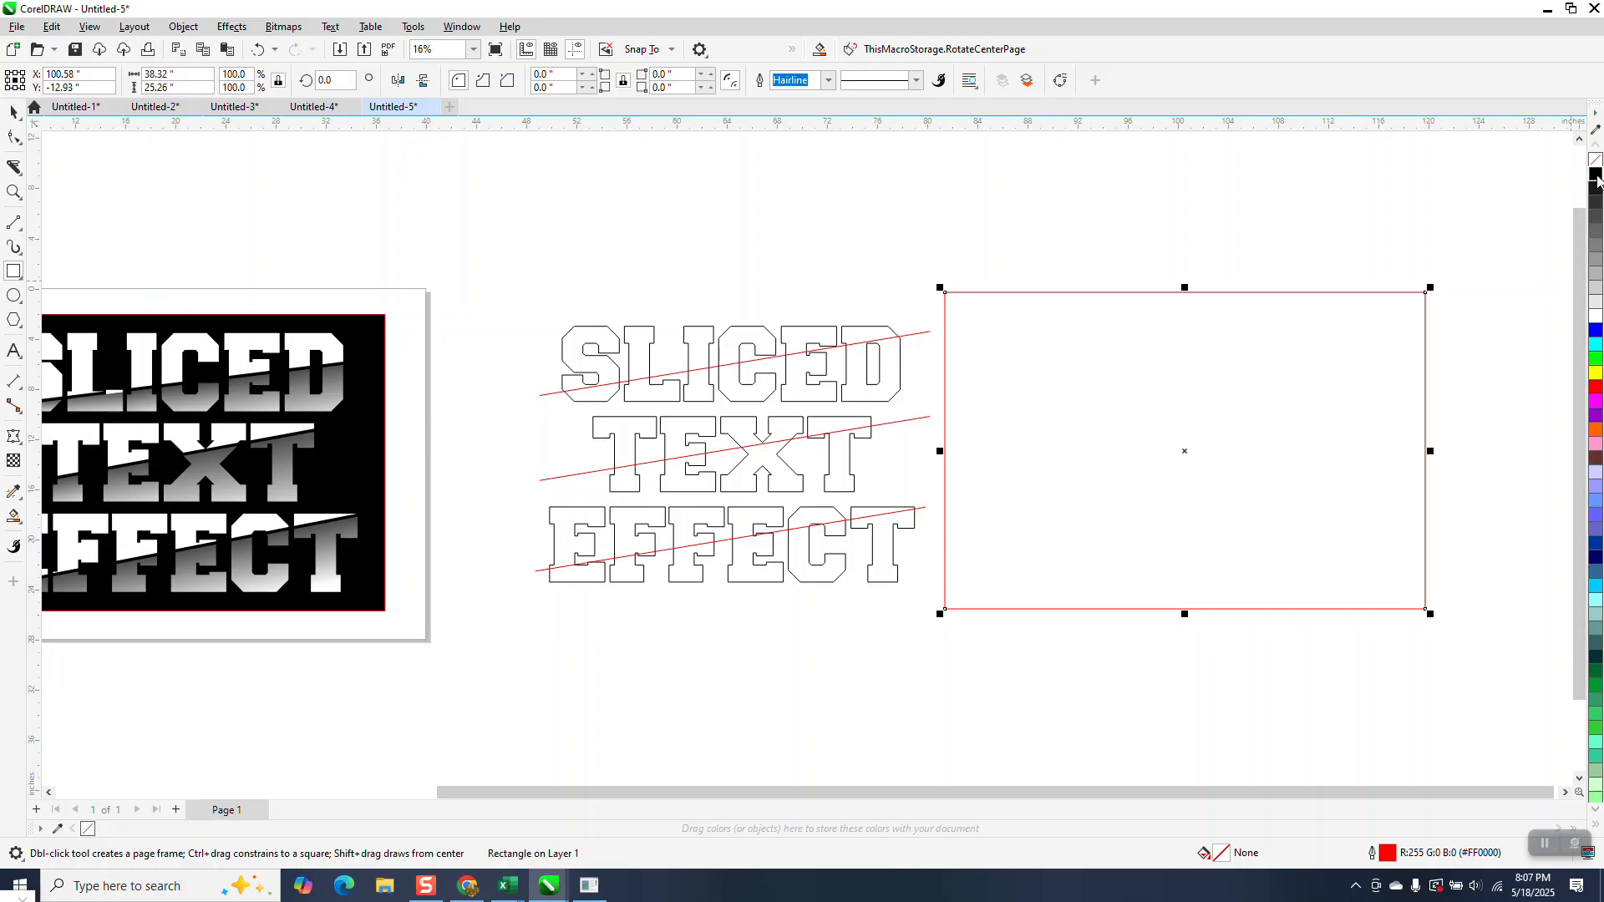
click(1595, 175)
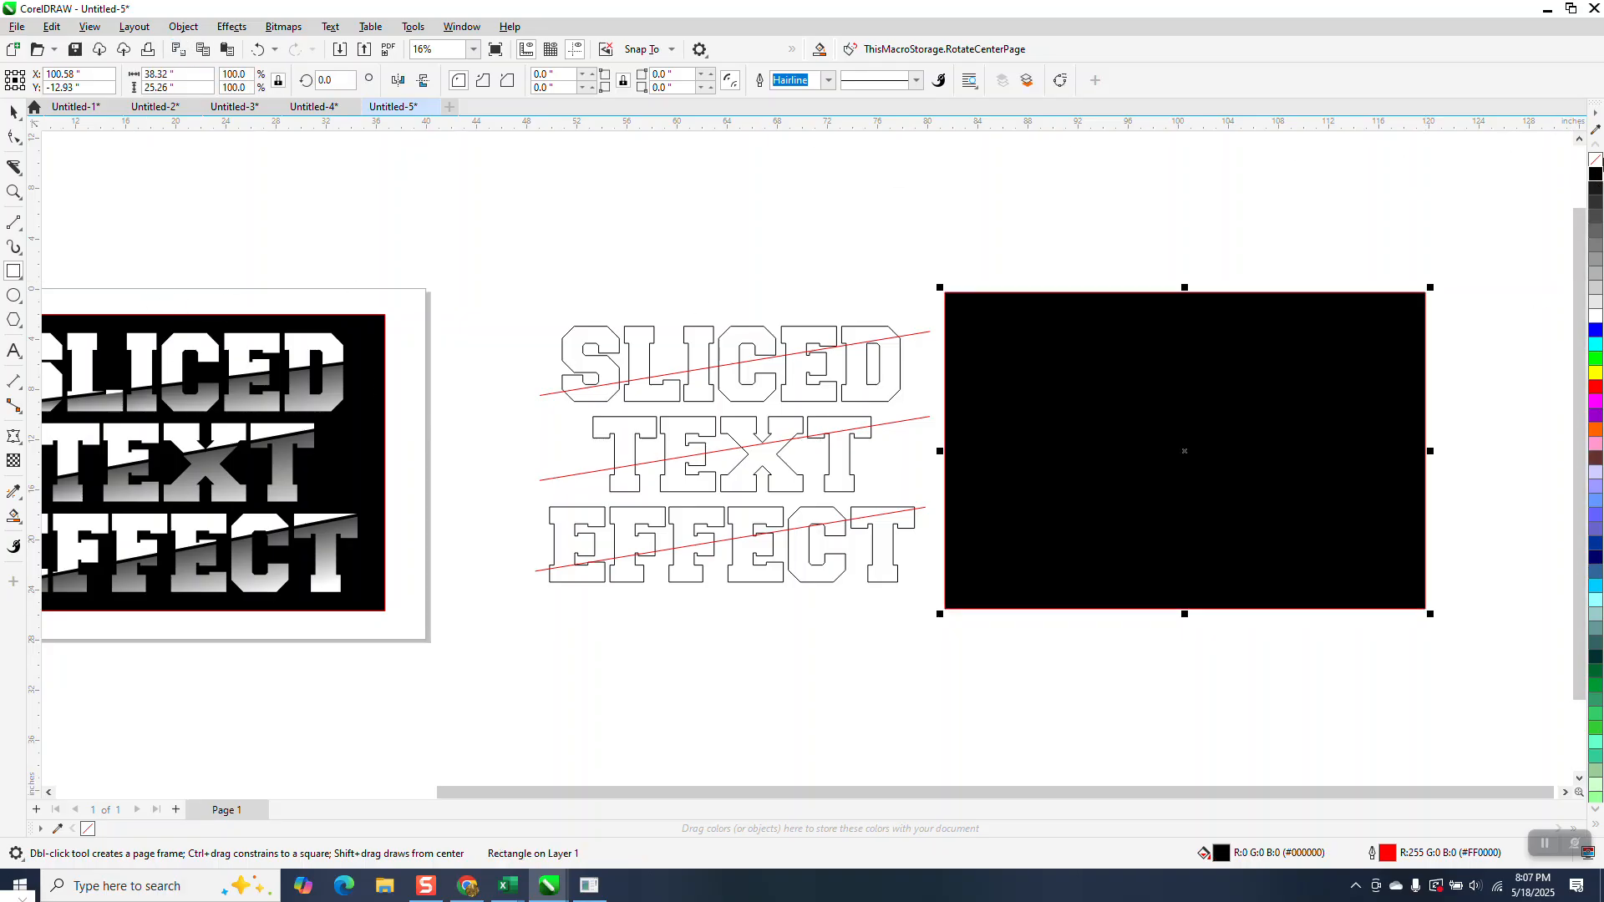
right_click(1595, 163)
Send the black rectangle to the back of the page's stacking order.
click(183, 27)
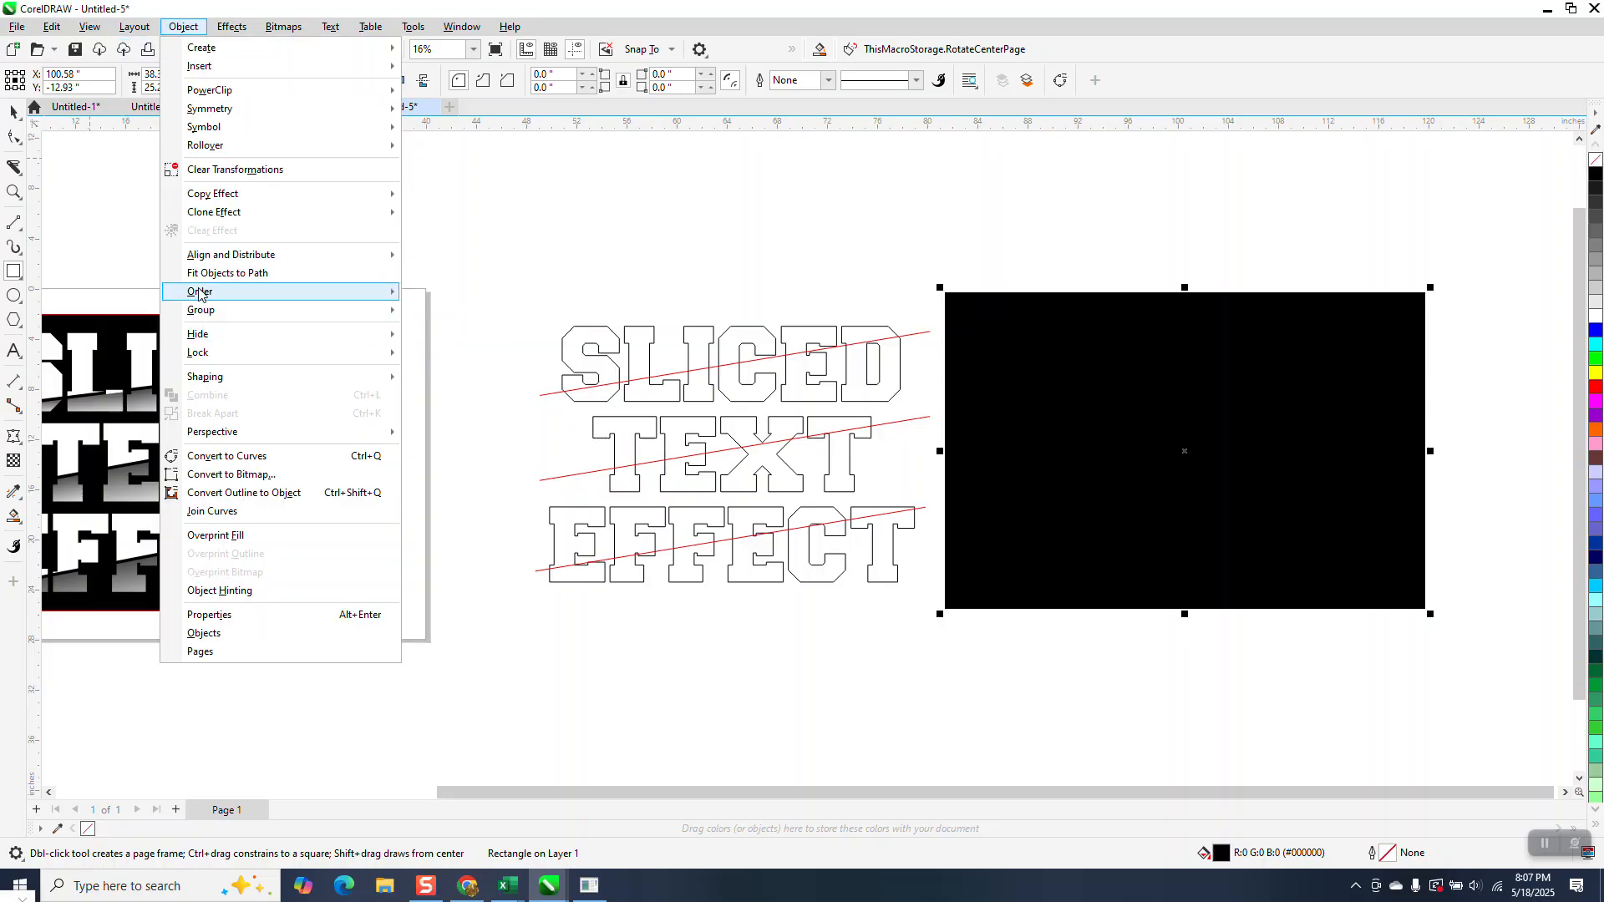
mouse_move(208, 298)
click(484, 314)
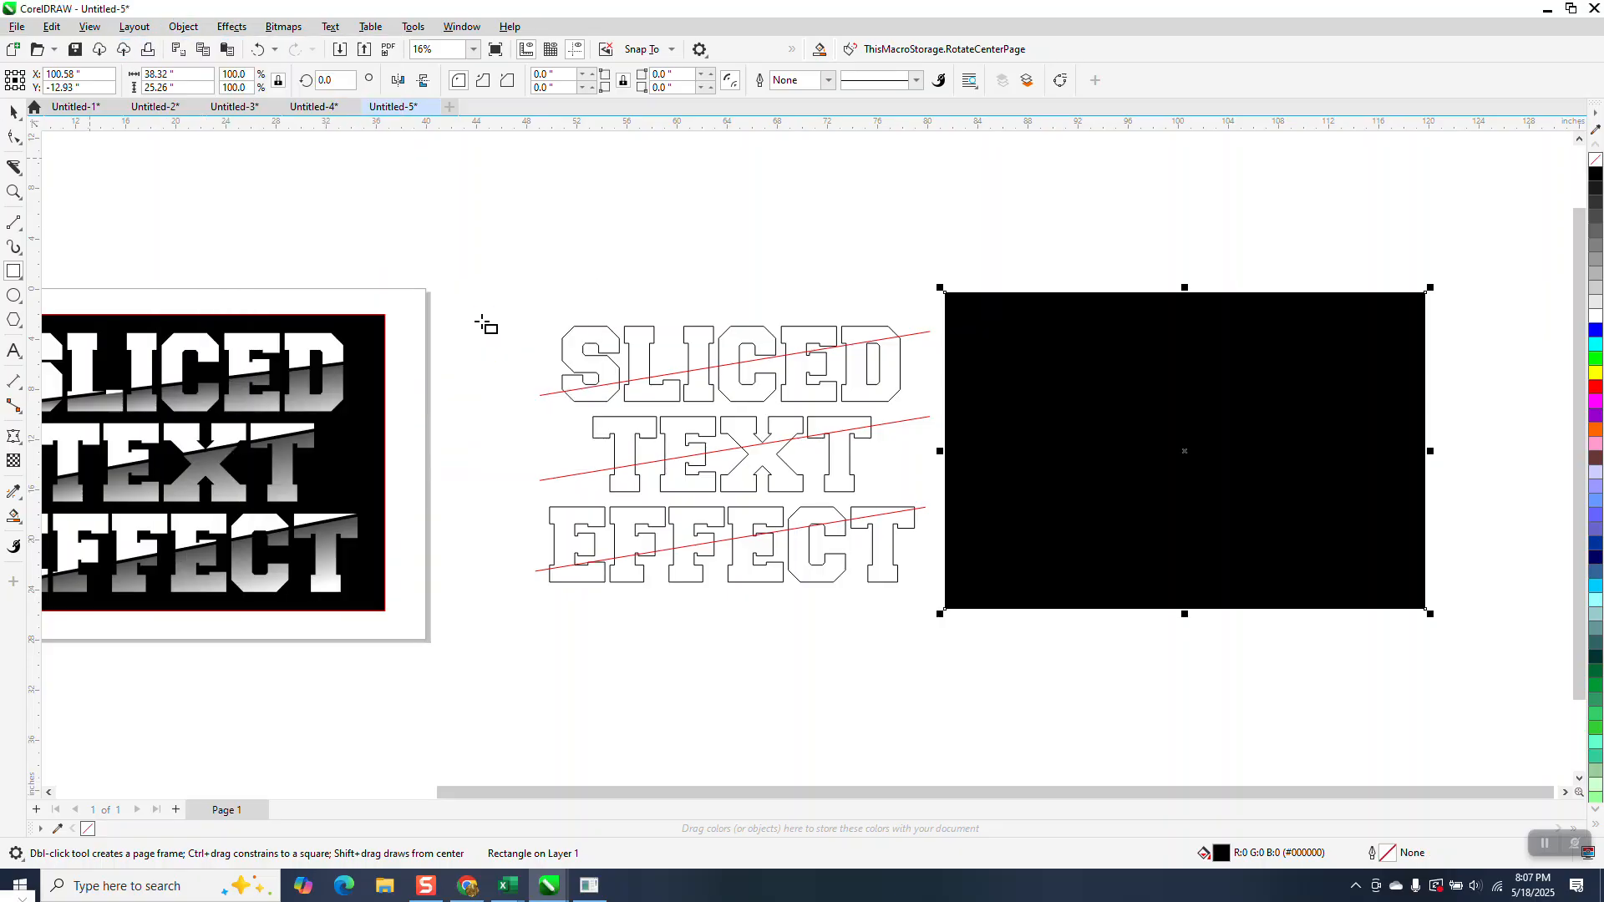
Smart Fill the SLICED letter parts above the cut line in white without outline, moving each 32 inches right onto the black rectangle.
click(14, 516)
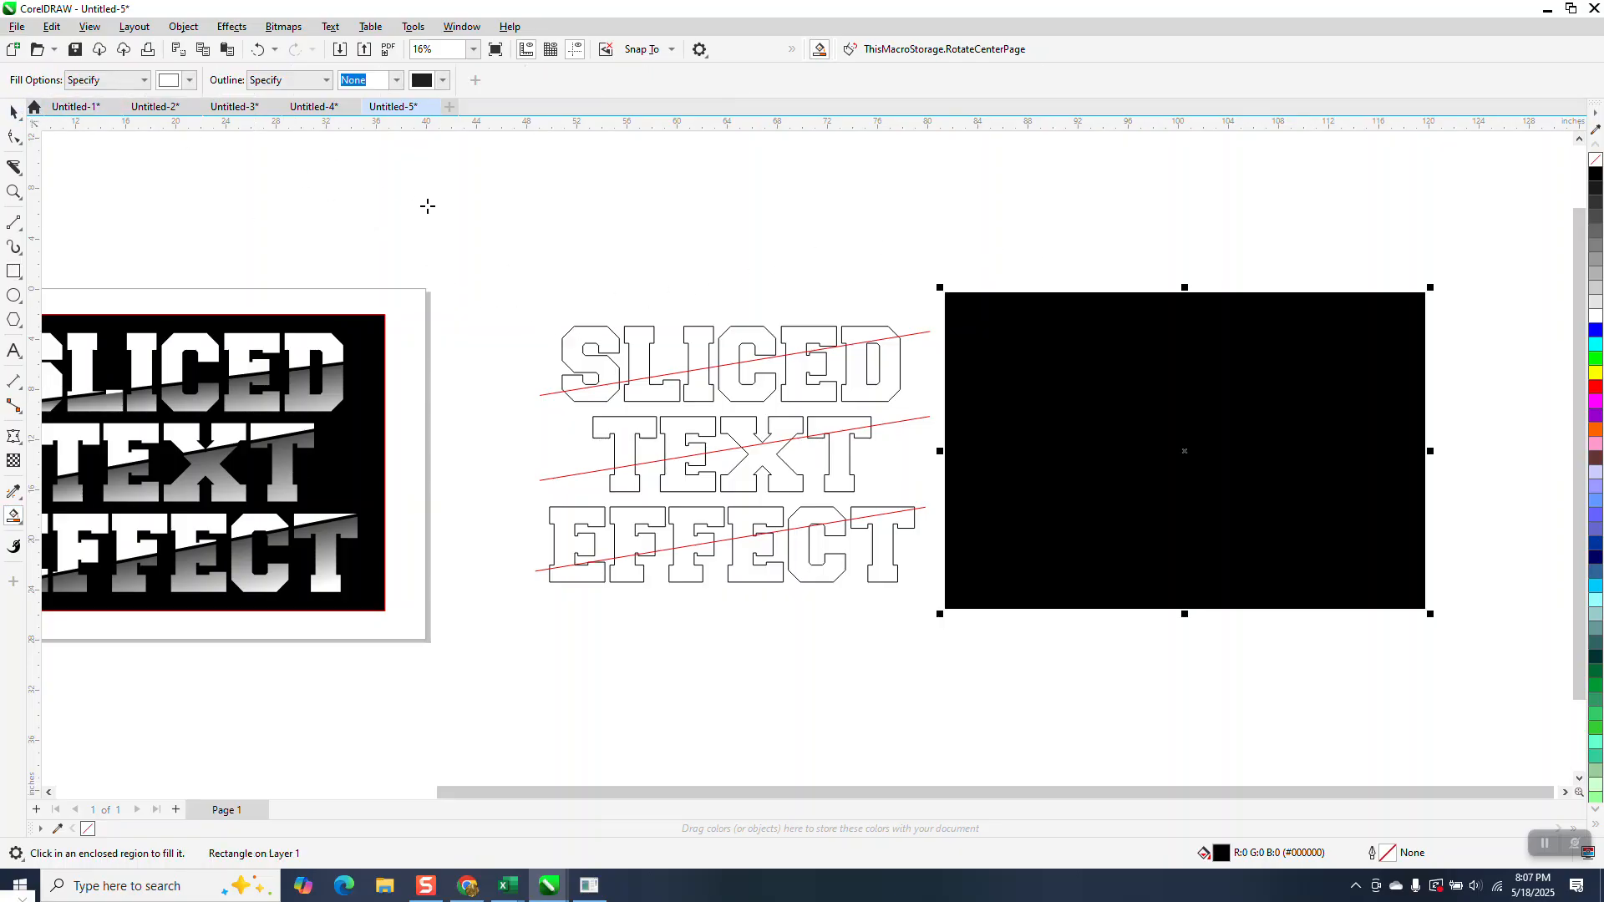
click(592, 342)
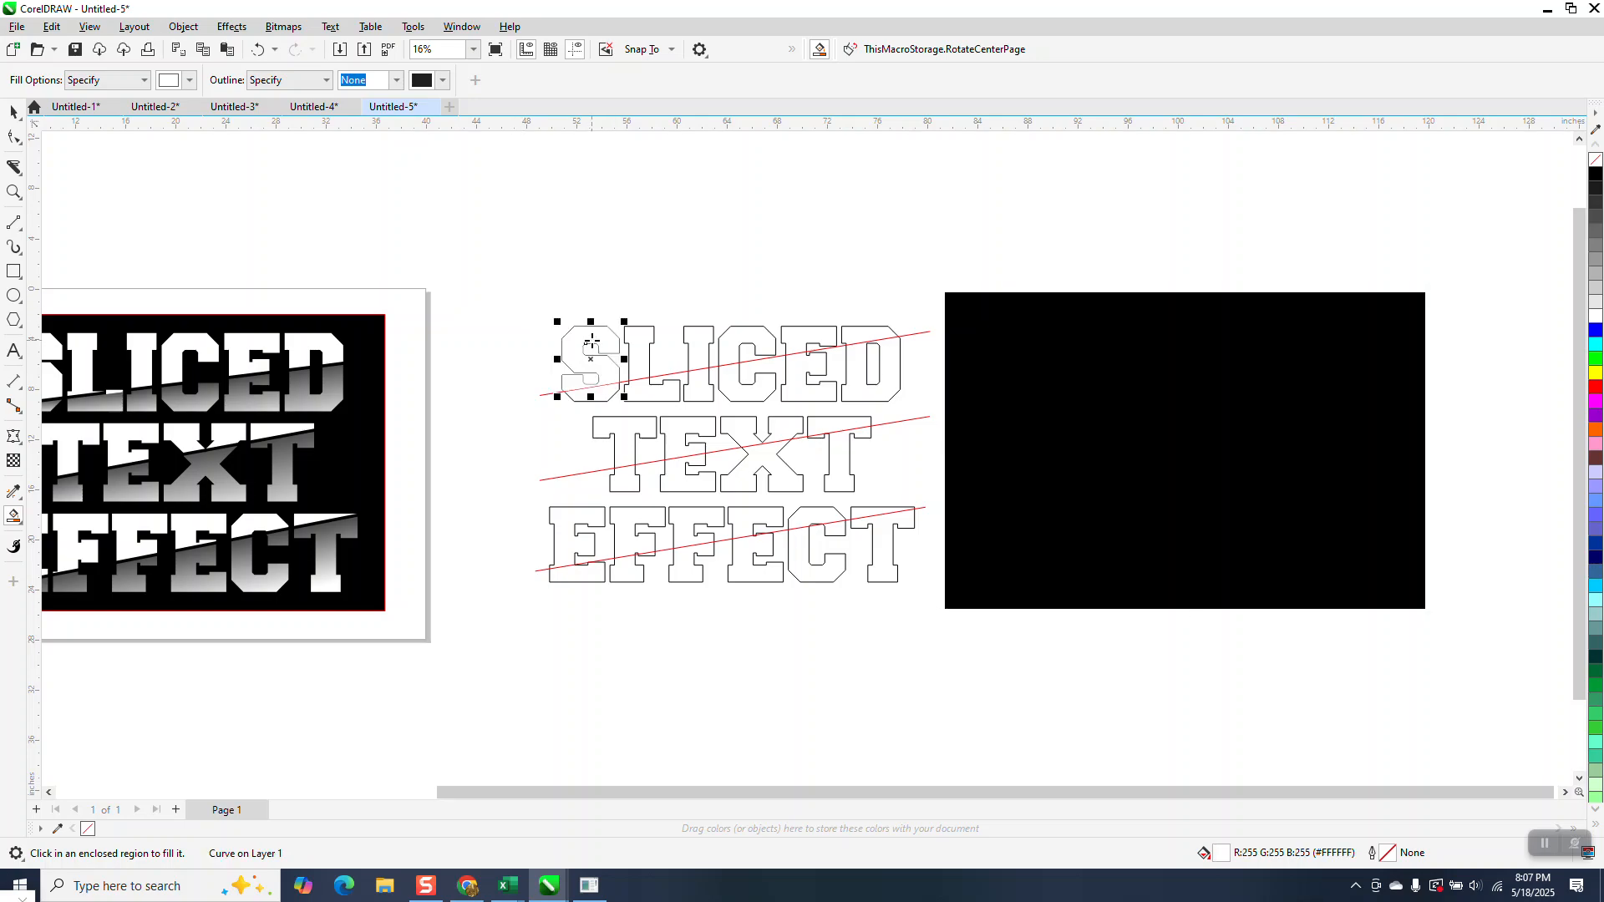
click(631, 334)
click(702, 342)
click(747, 334)
click(812, 334)
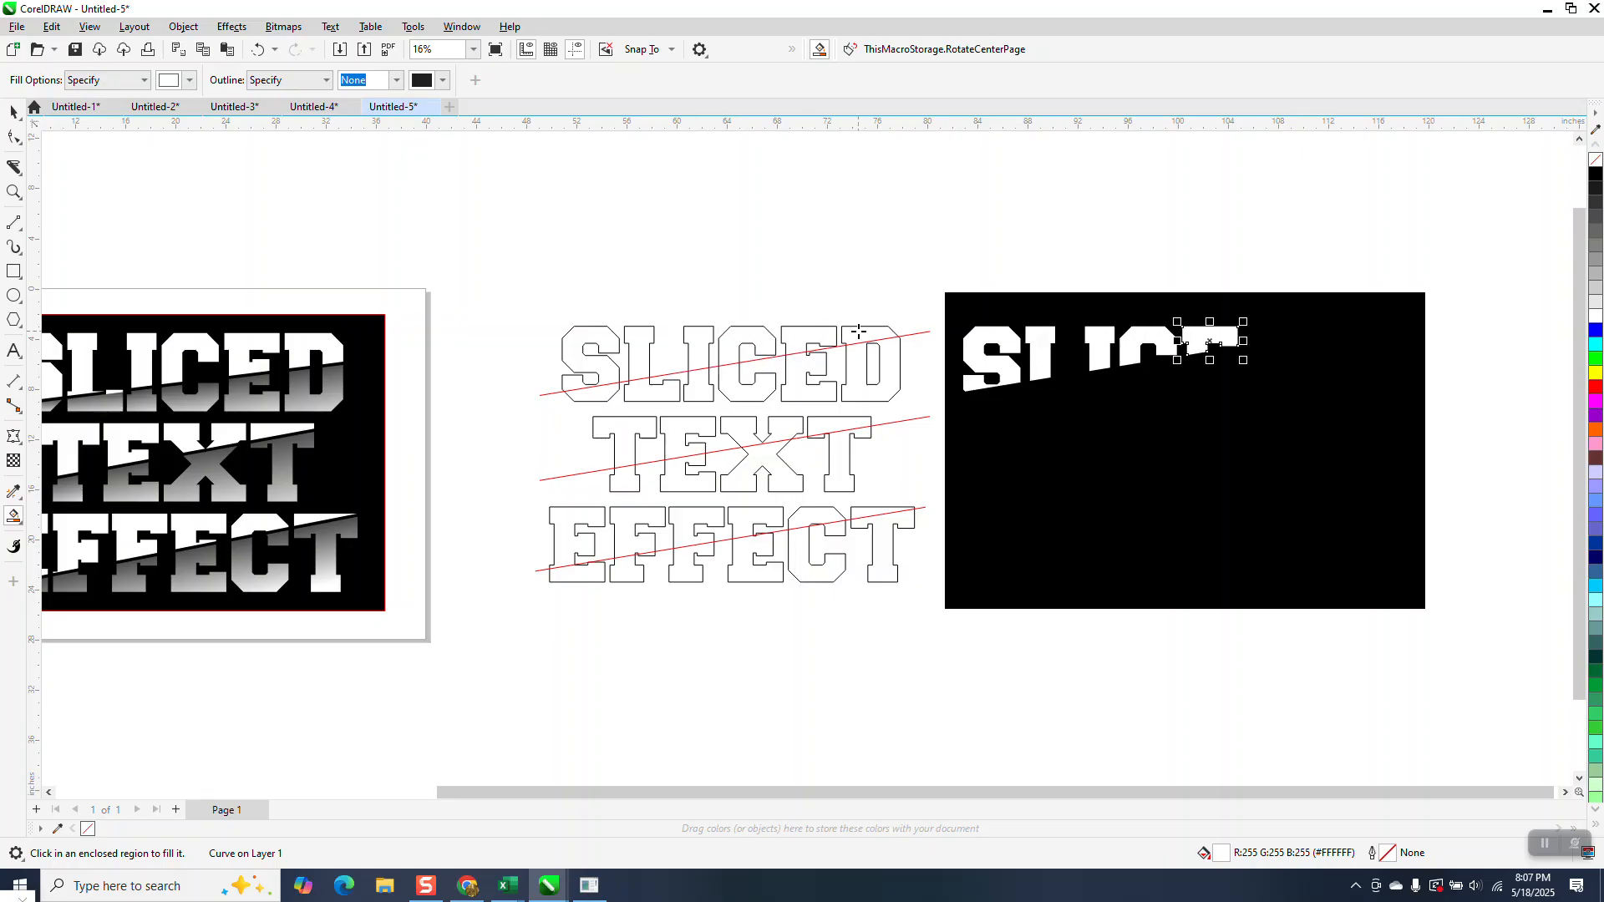
click(889, 381)
click(890, 382)
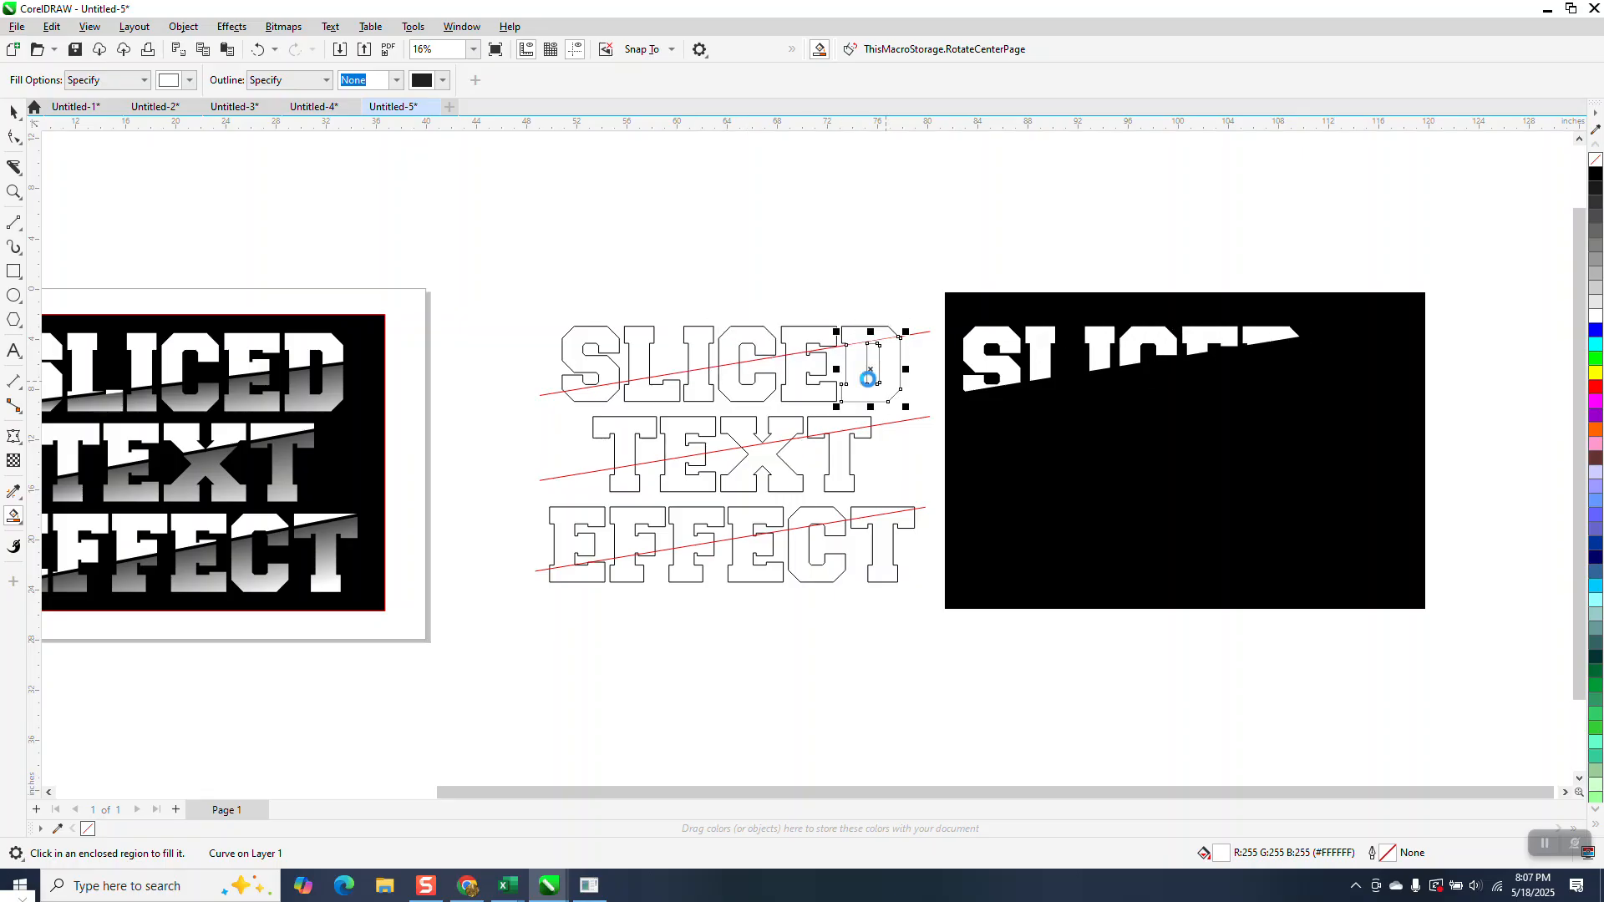
key(Right)
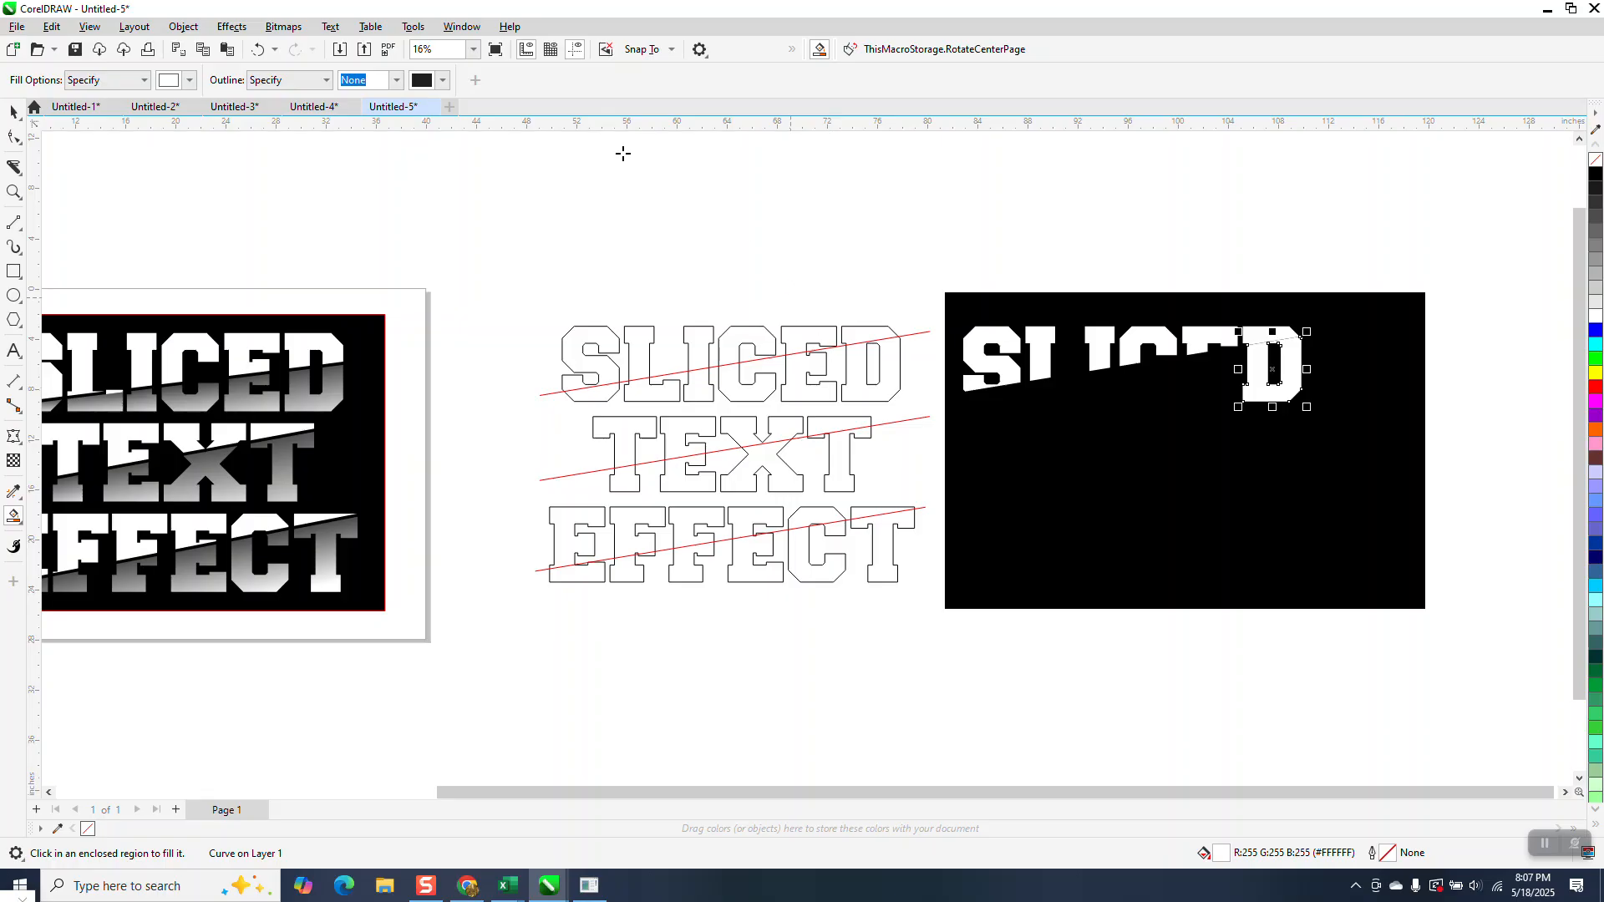
click(258, 49)
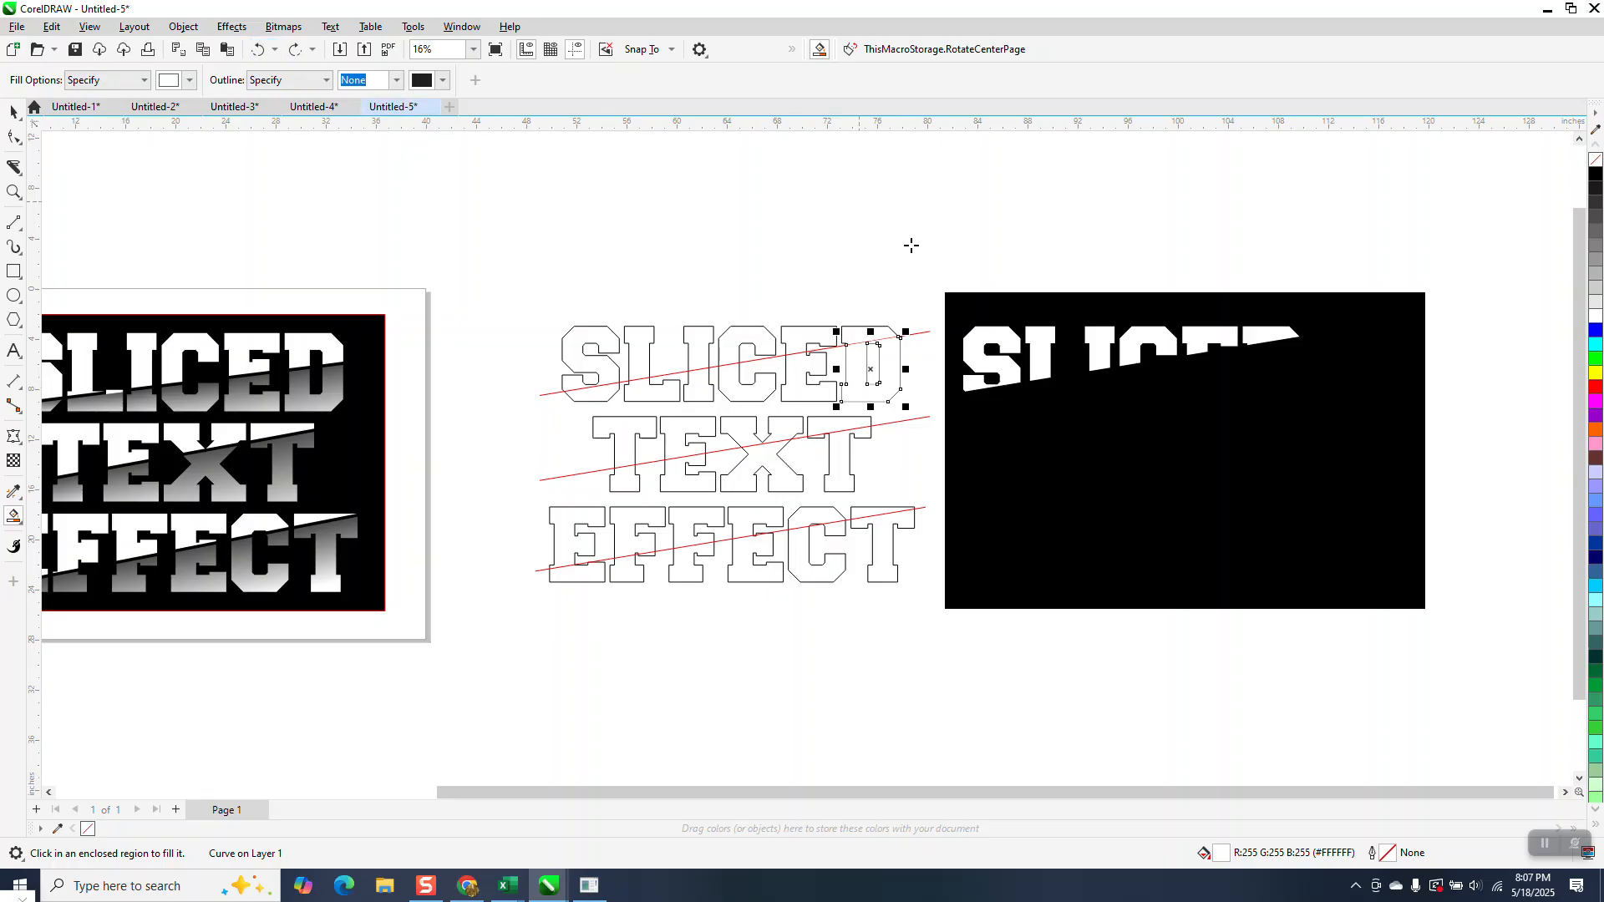
Group the six white upper pieces of SLICED on the black rectangle.
click(13, 111)
drag(891, 268, 1370, 465)
drag(949, 276, 1389, 484)
key(ctrl+g)
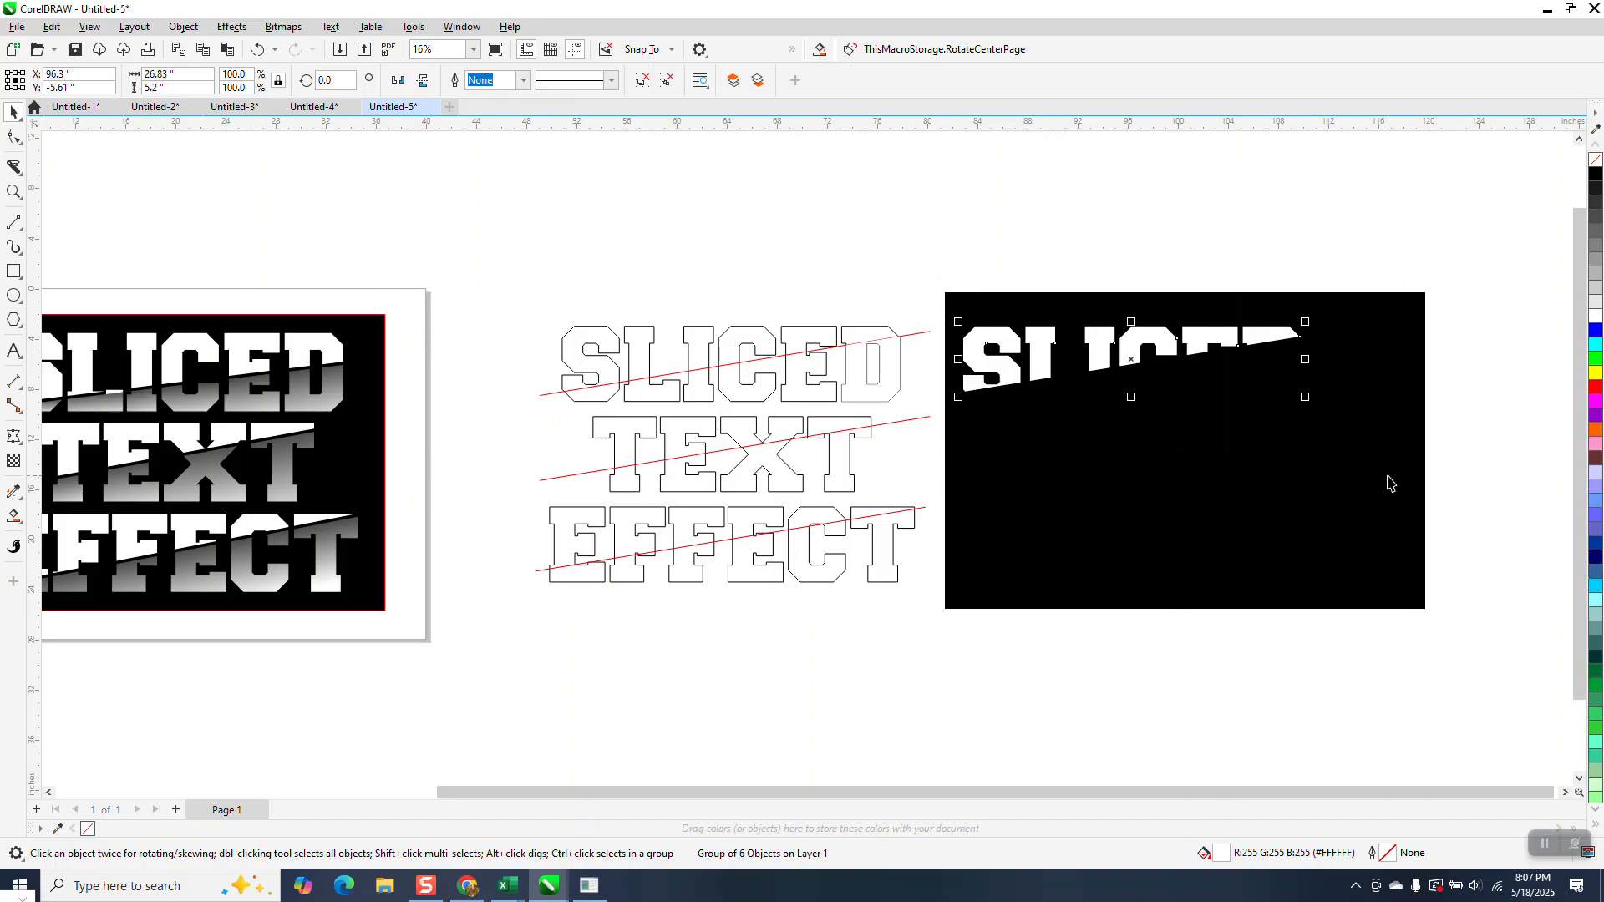
Smart Fill the SLICED letter parts below the cut line in white, moving each 32 inches right under the upper pieces.
click(12, 517)
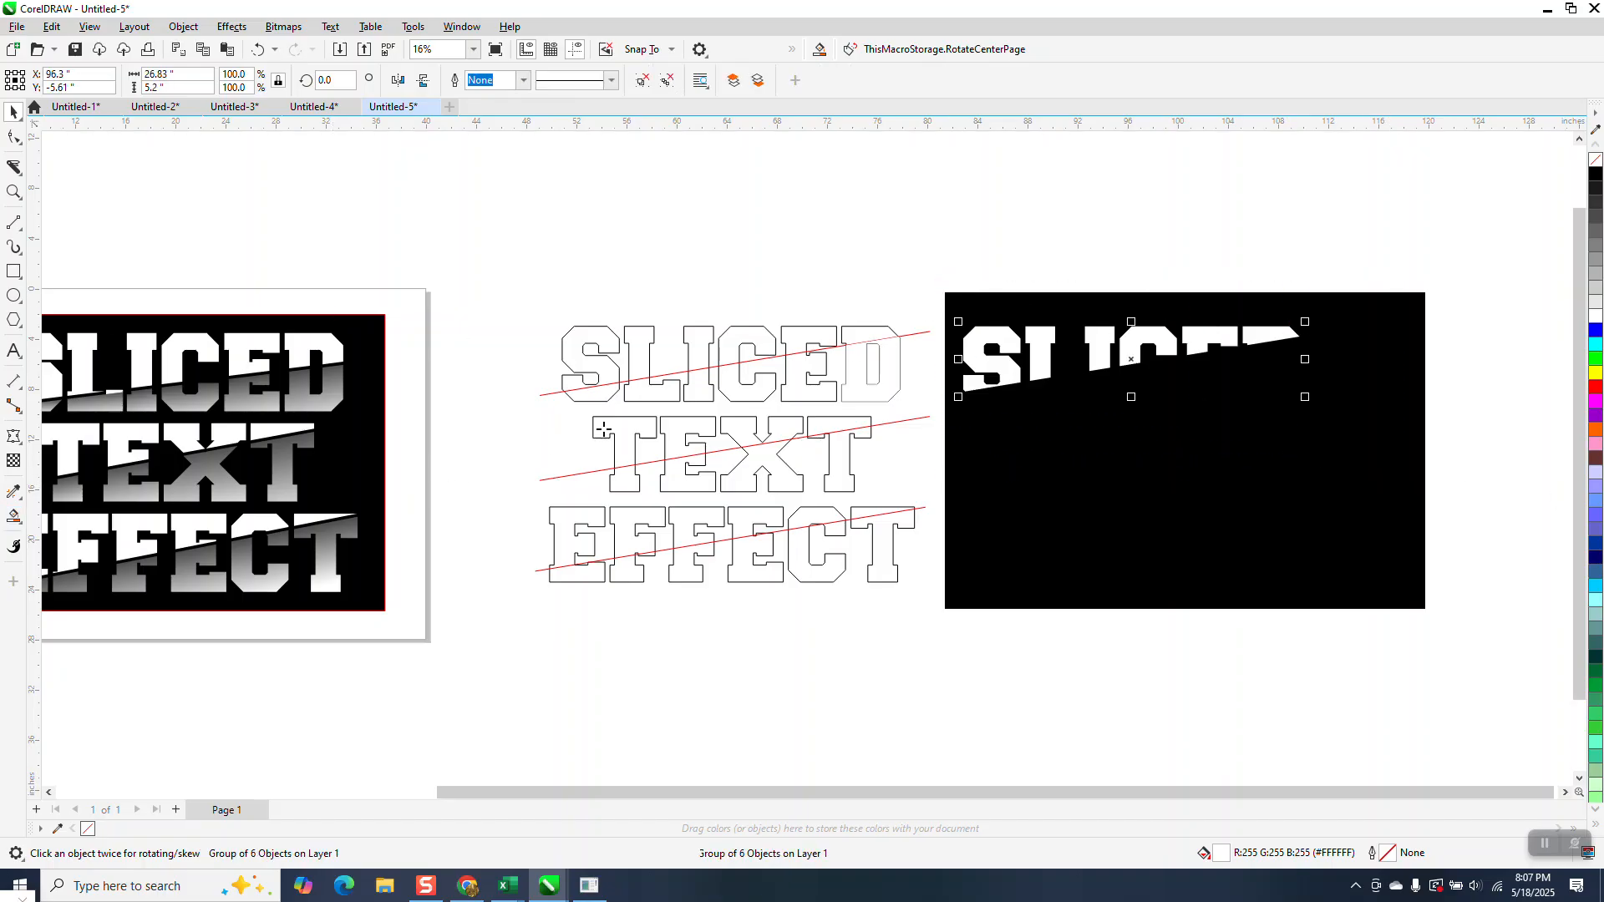
click(608, 393)
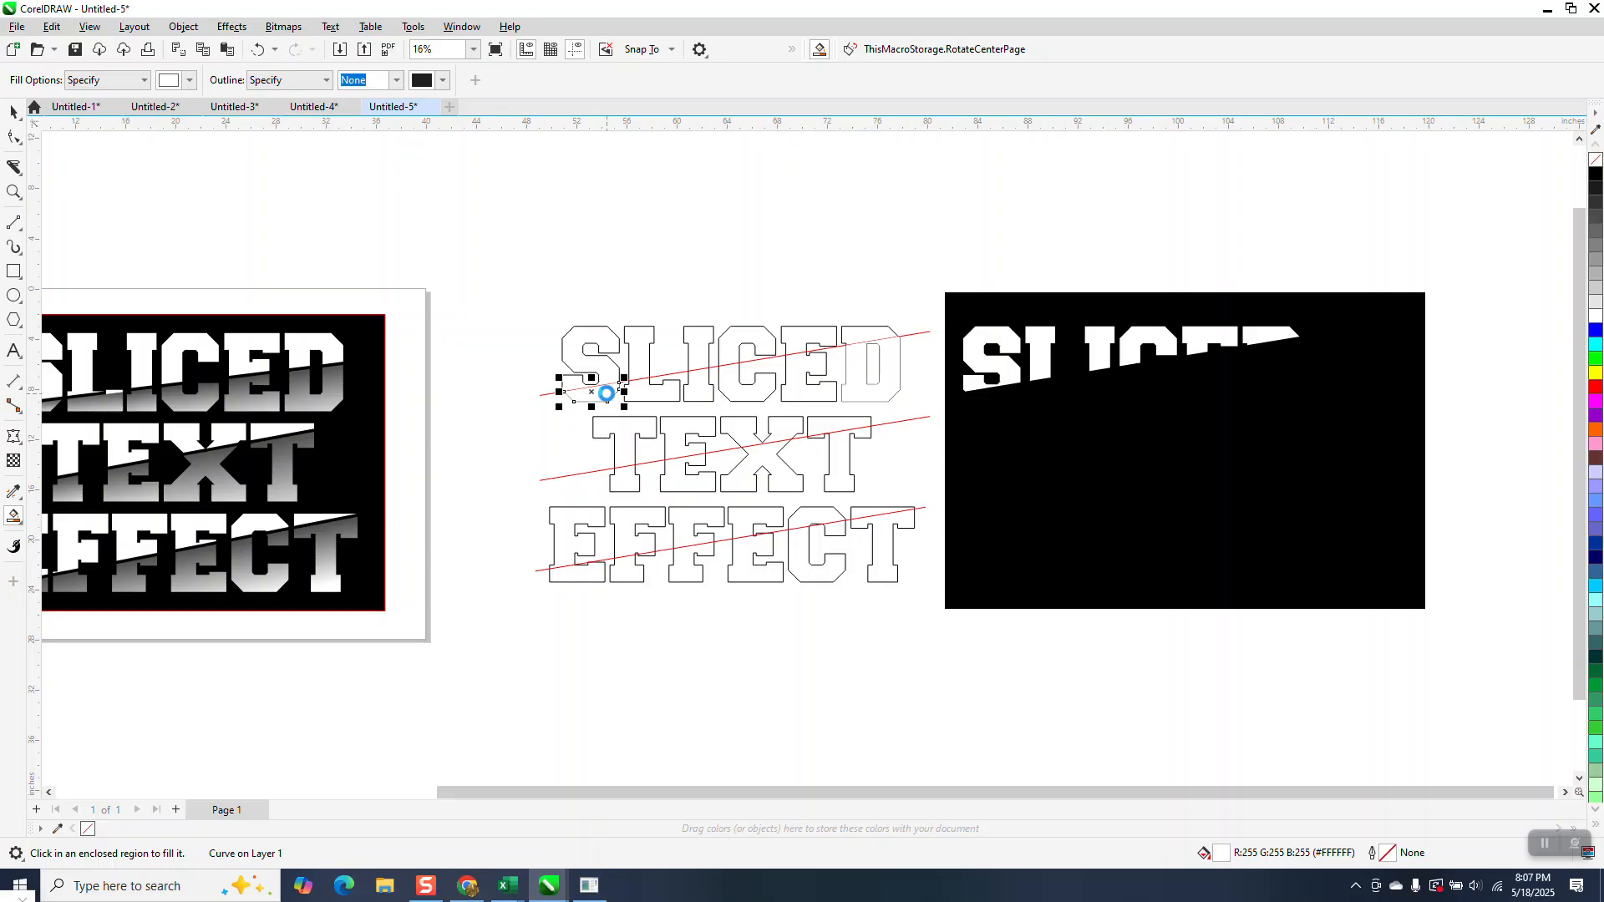
key(Right)
click(639, 389)
key(Right)
click(697, 391)
key(Right)
click(764, 389)
key(Right)
click(788, 386)
key(Right)
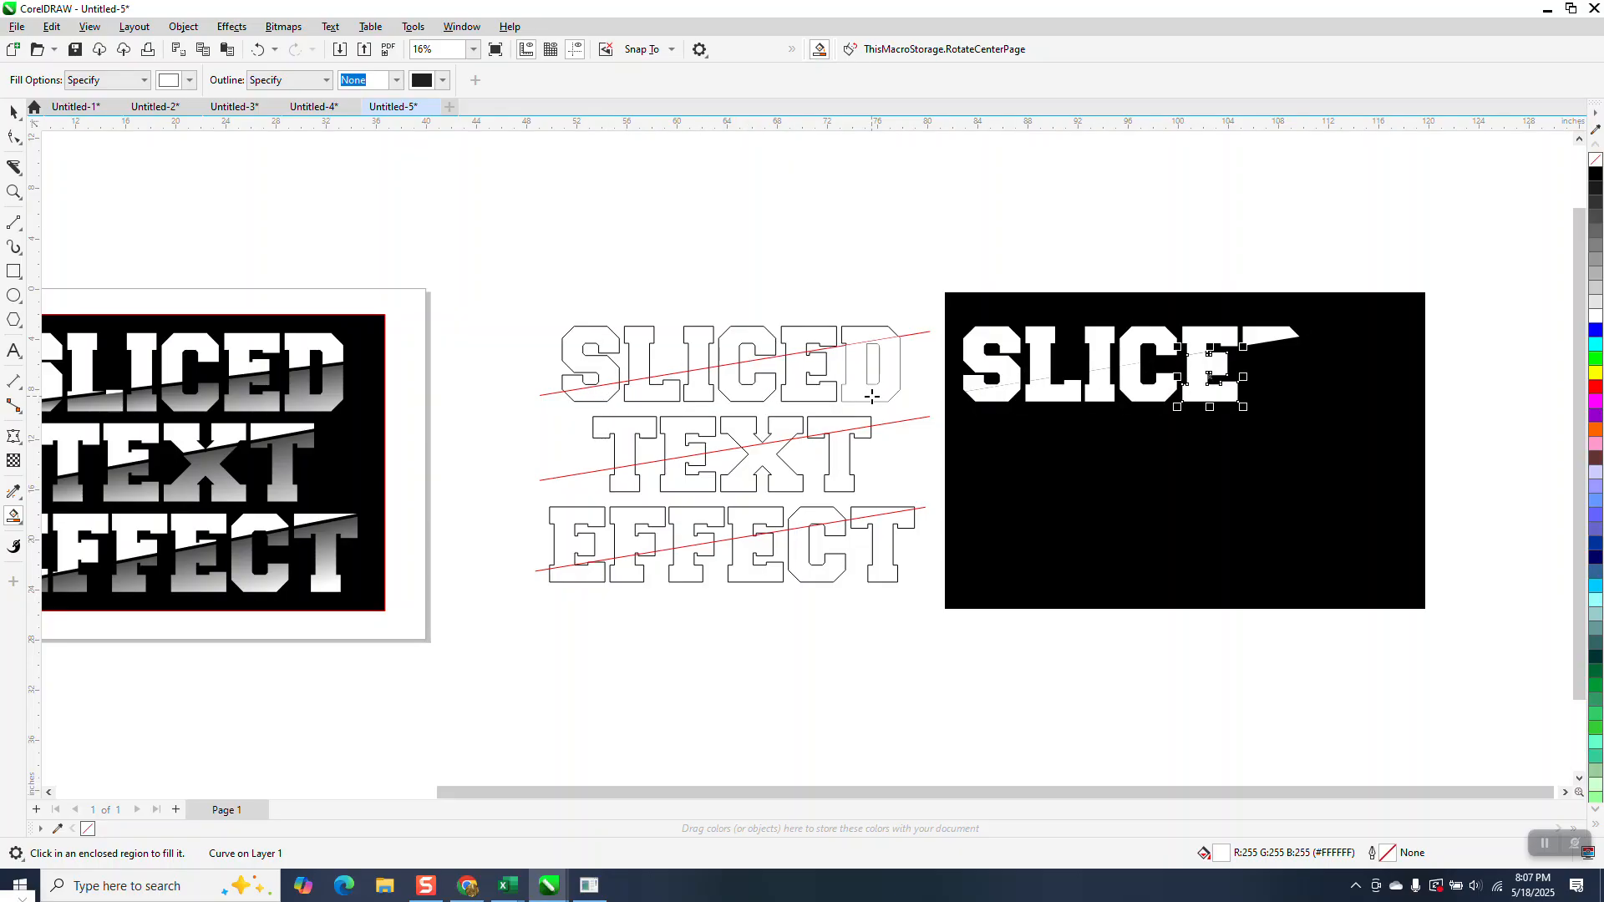
click(872, 394)
key(Right)
Send the upper SLICED group to the back and group the six white lower pieces.
click(13, 111)
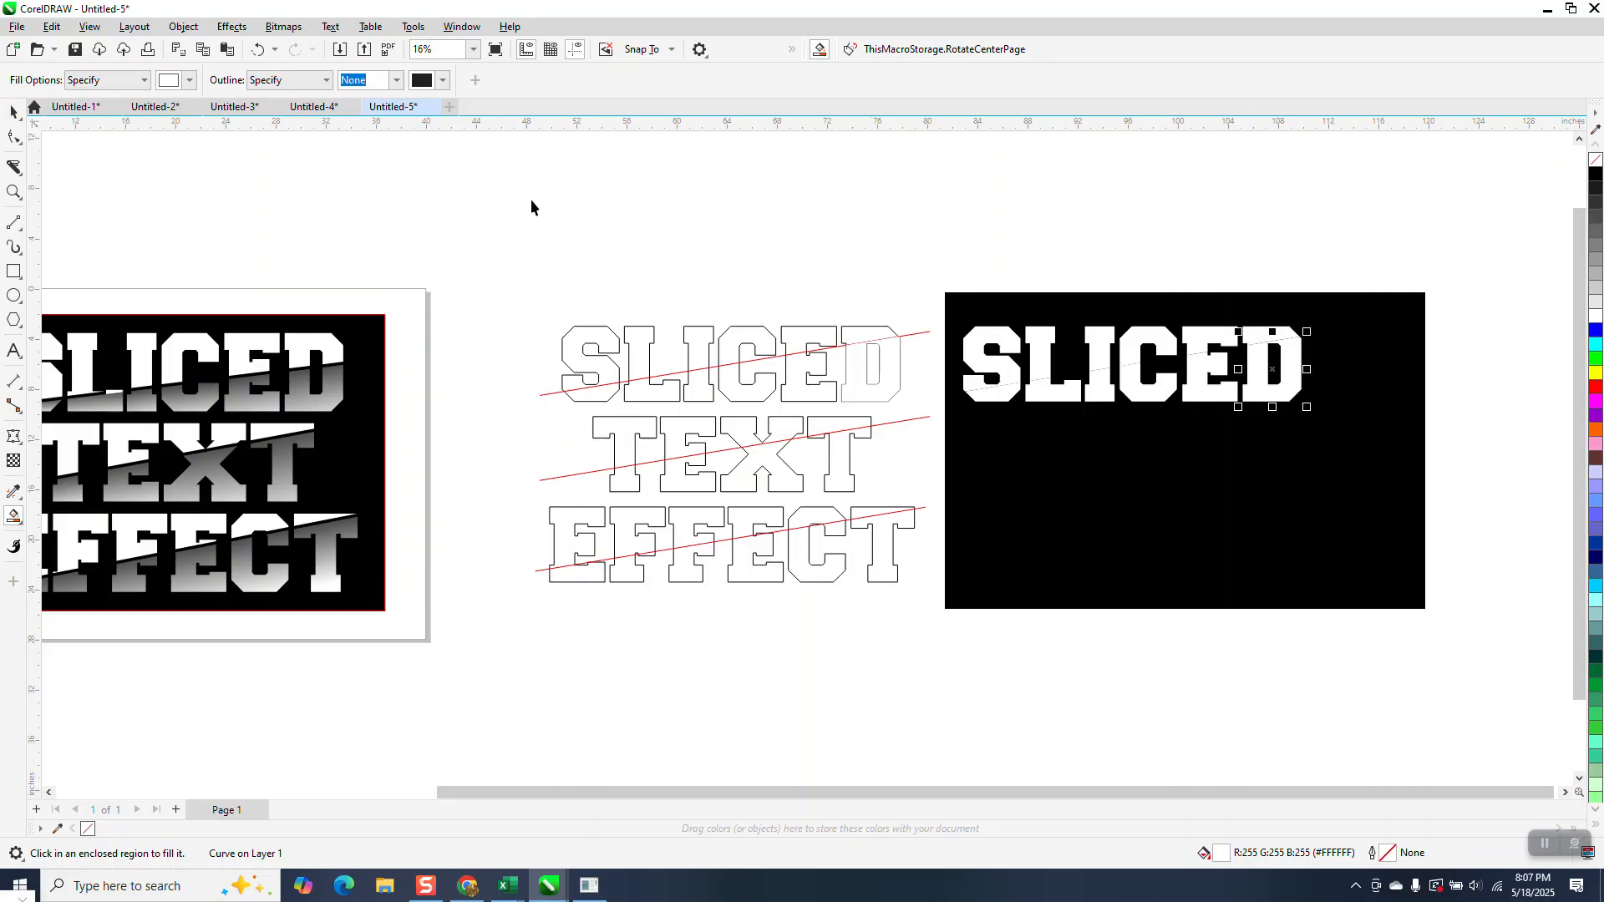
click(1163, 341)
key(shift+Page_Down)
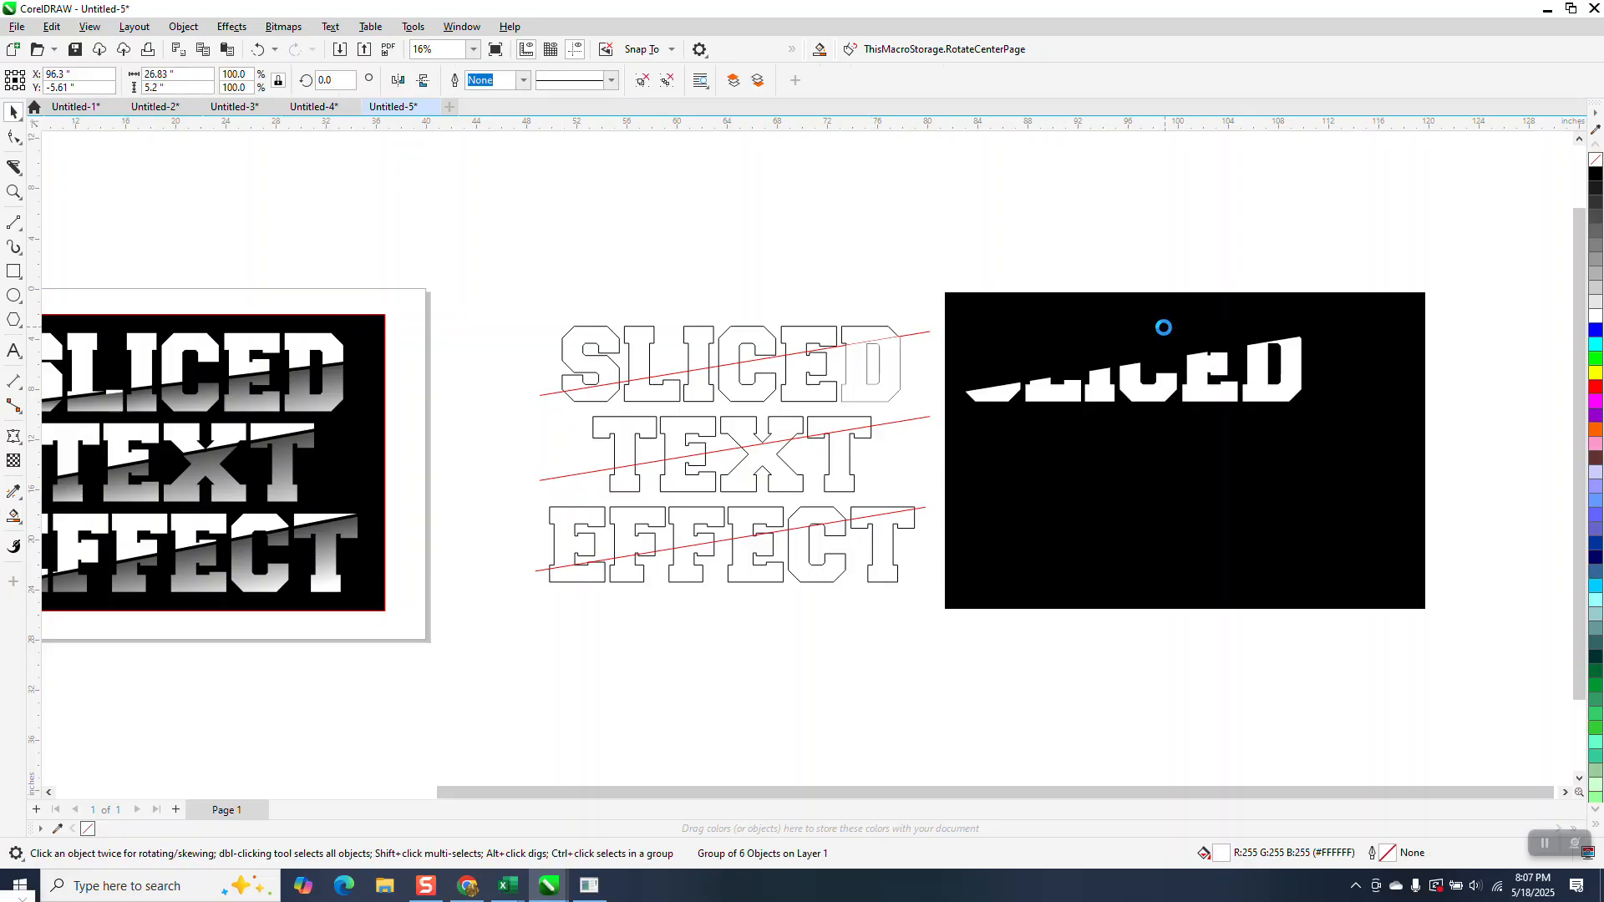
drag(939, 305, 1351, 473)
key(ctrl+g)
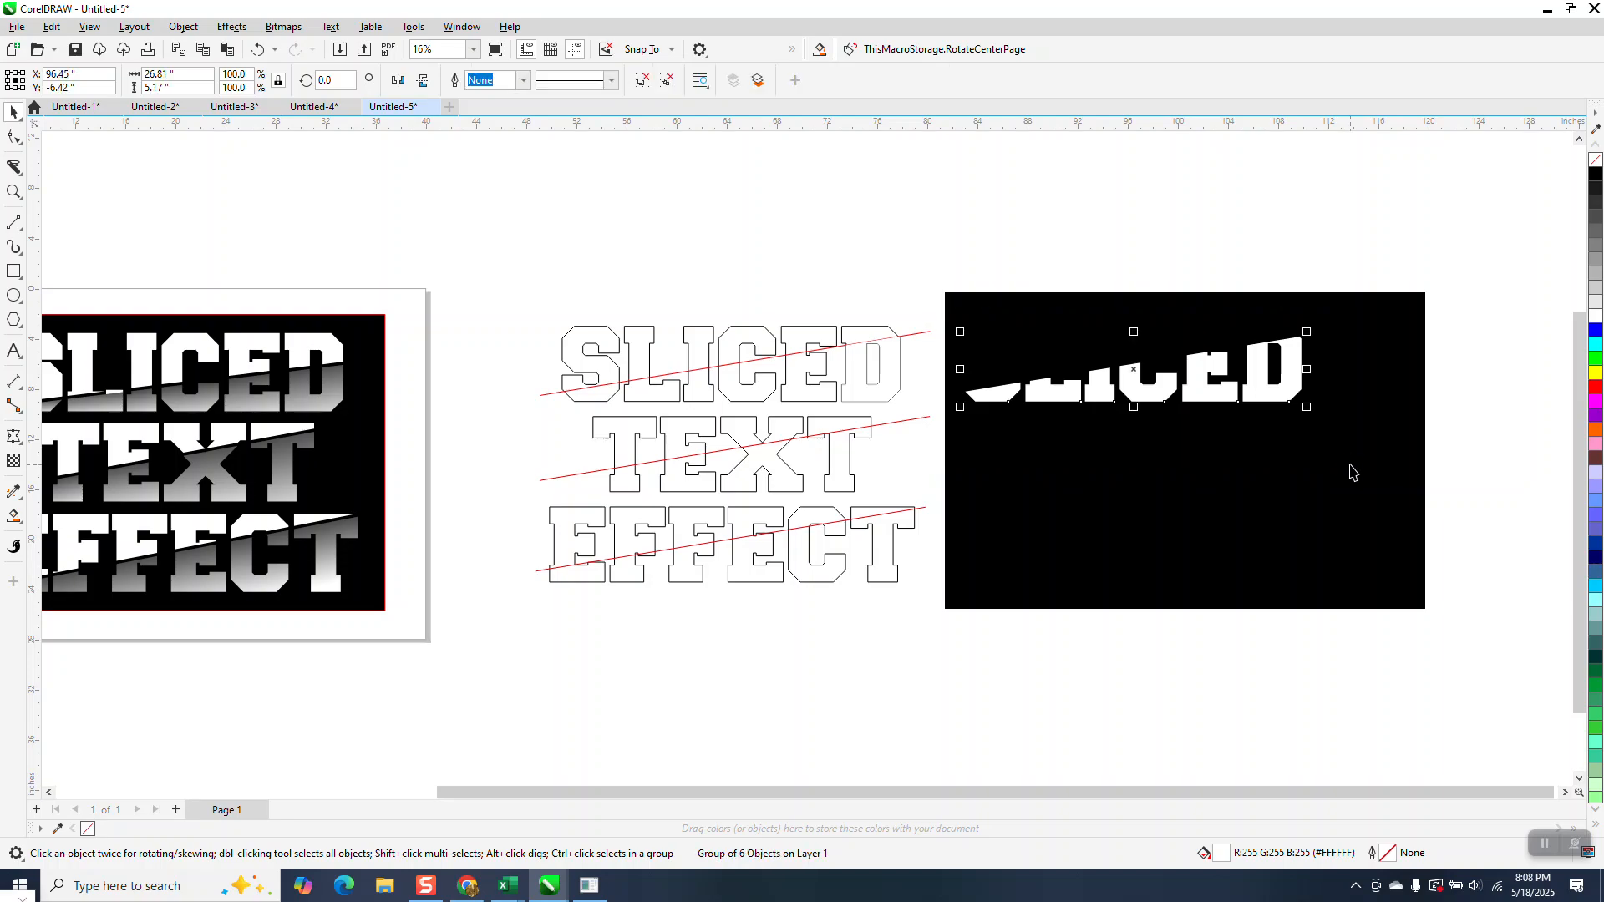
Bring the upper SLICED group hidden behind the black rectangle back to the front.
scroll(1202, 451, down, 3)
drag(1151, 303, 1354, 369)
key(shift+Page_Up)
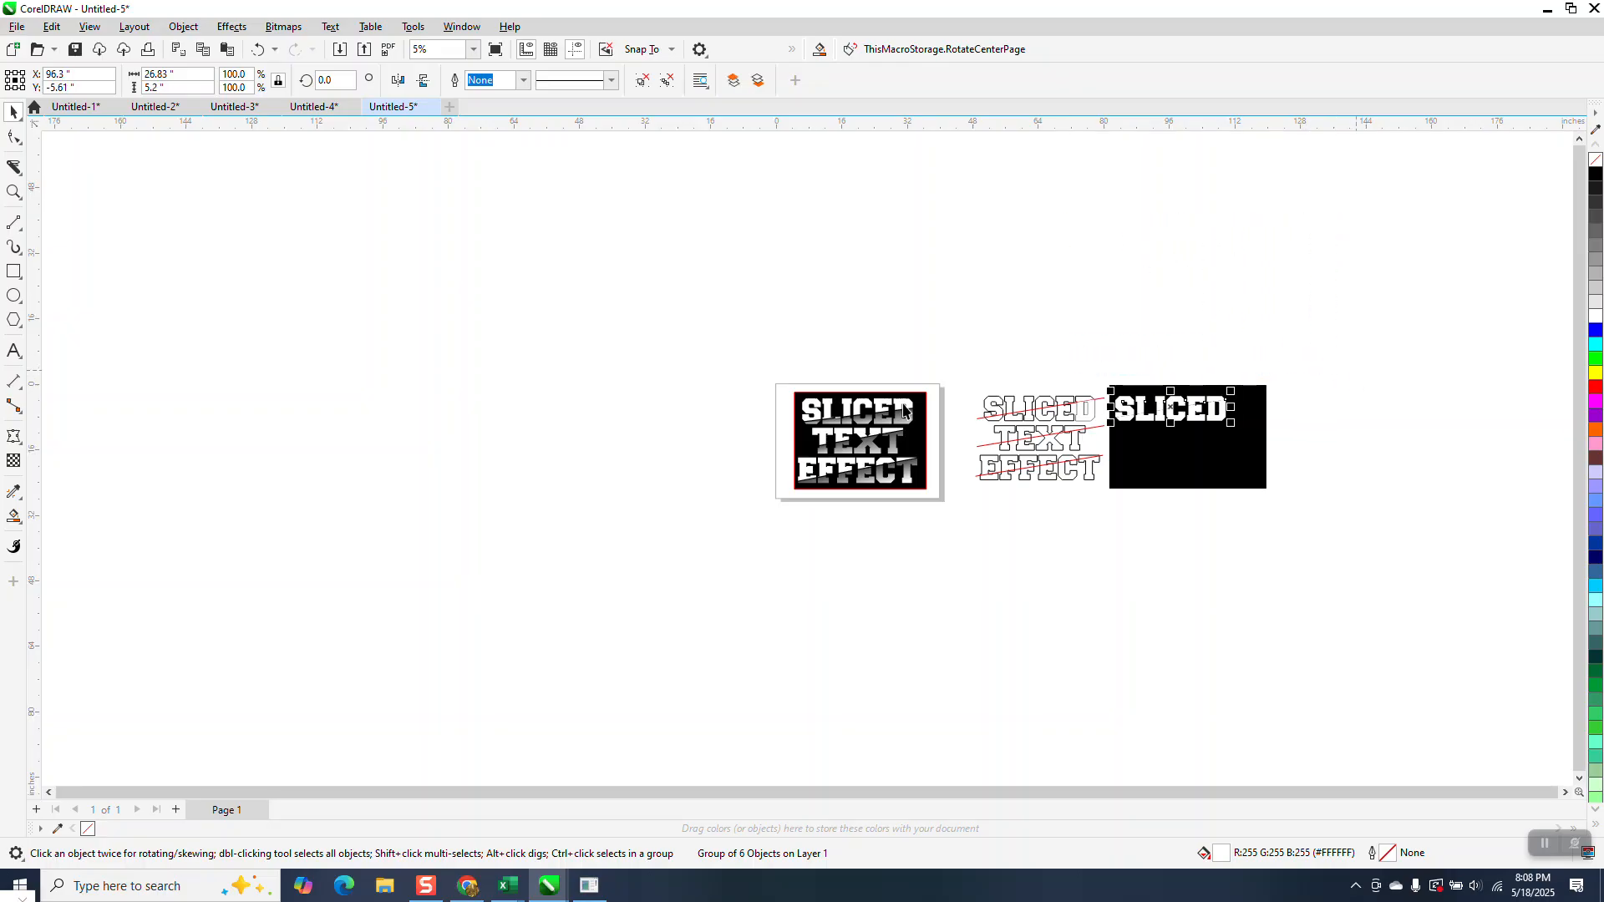
Stretch the black rectangle leftward to about 72 inches wide so it also covers the area behind the outlined text.
click(13, 192)
drag(950, 382, 1279, 531)
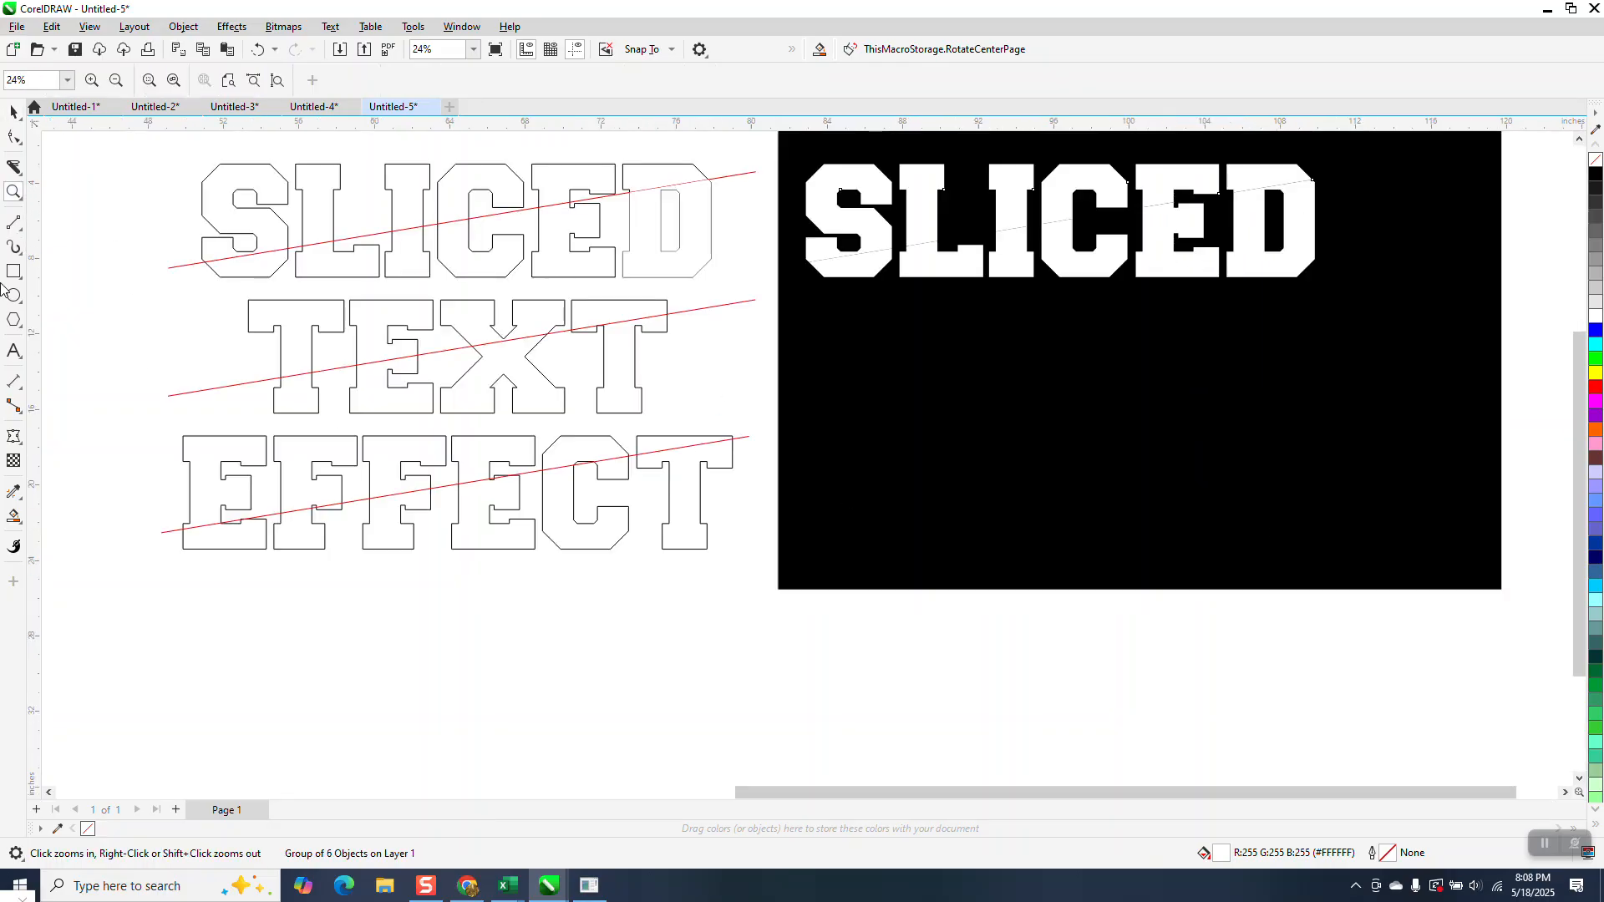
click(13, 112)
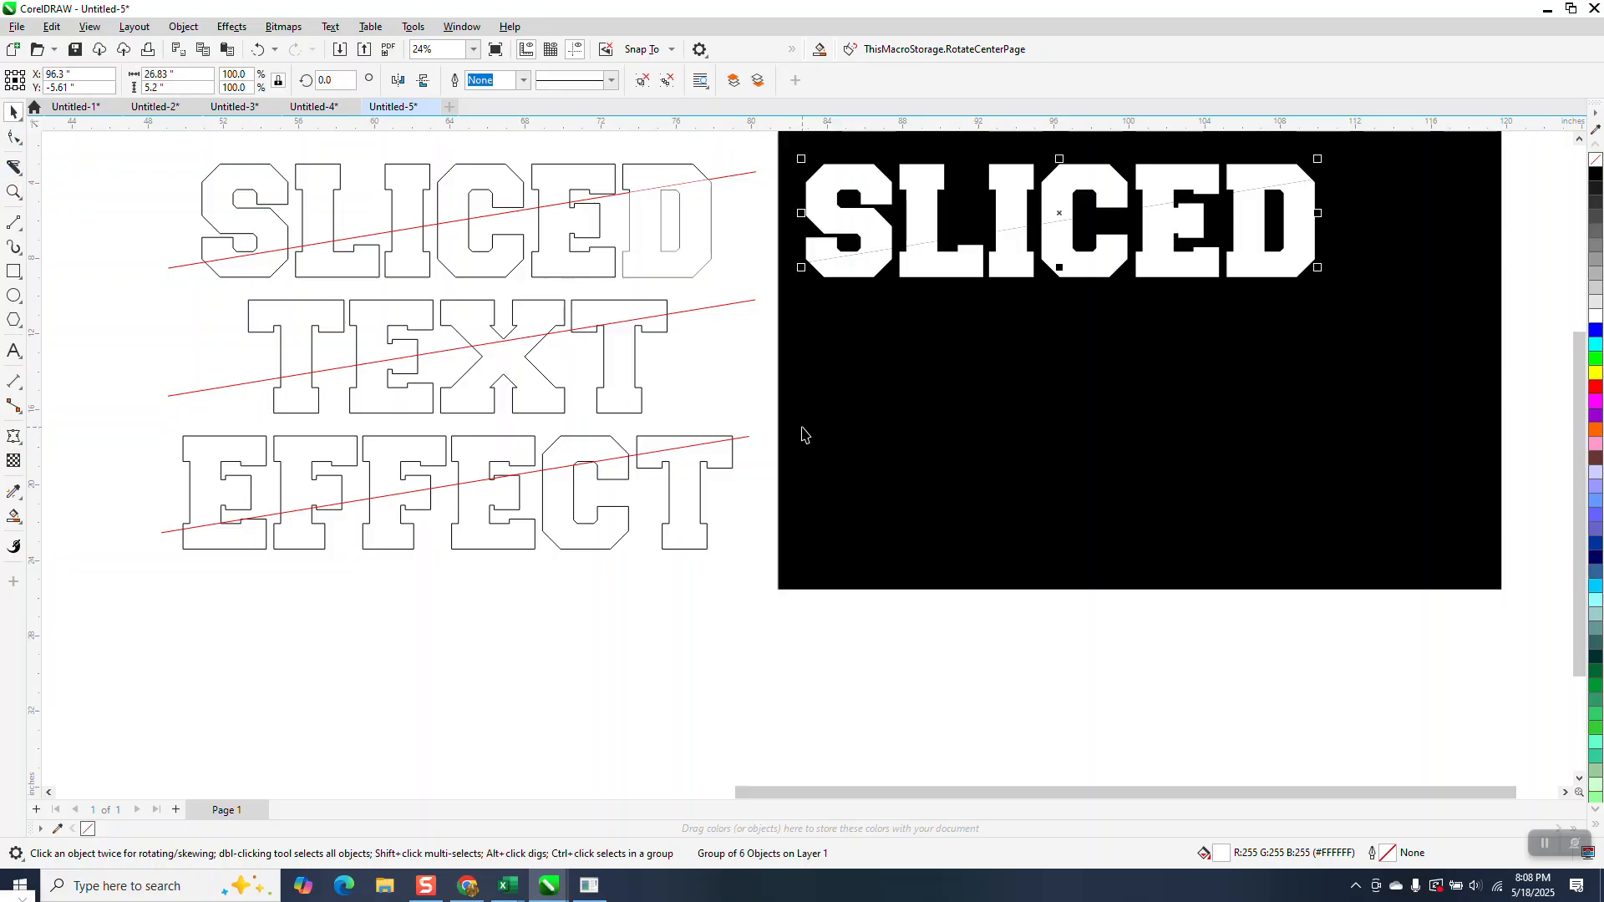
click(800, 405)
drag(779, 349, 144, 316)
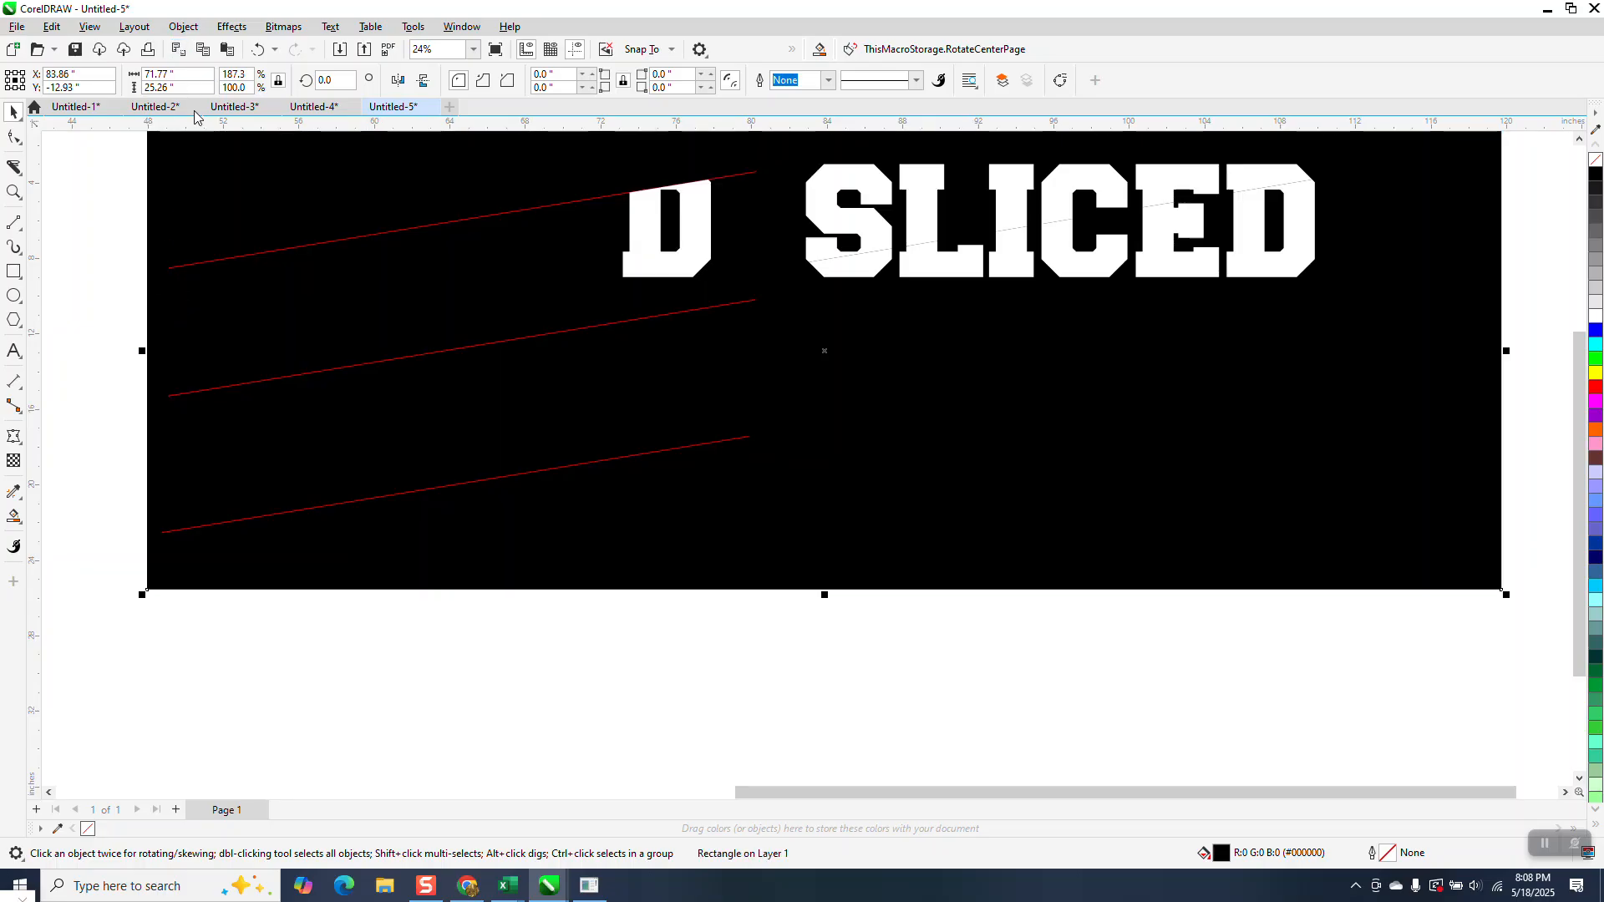
Give the outlined lettering and its three diagonal cut lines a white outline color.
drag(127, 143, 806, 603)
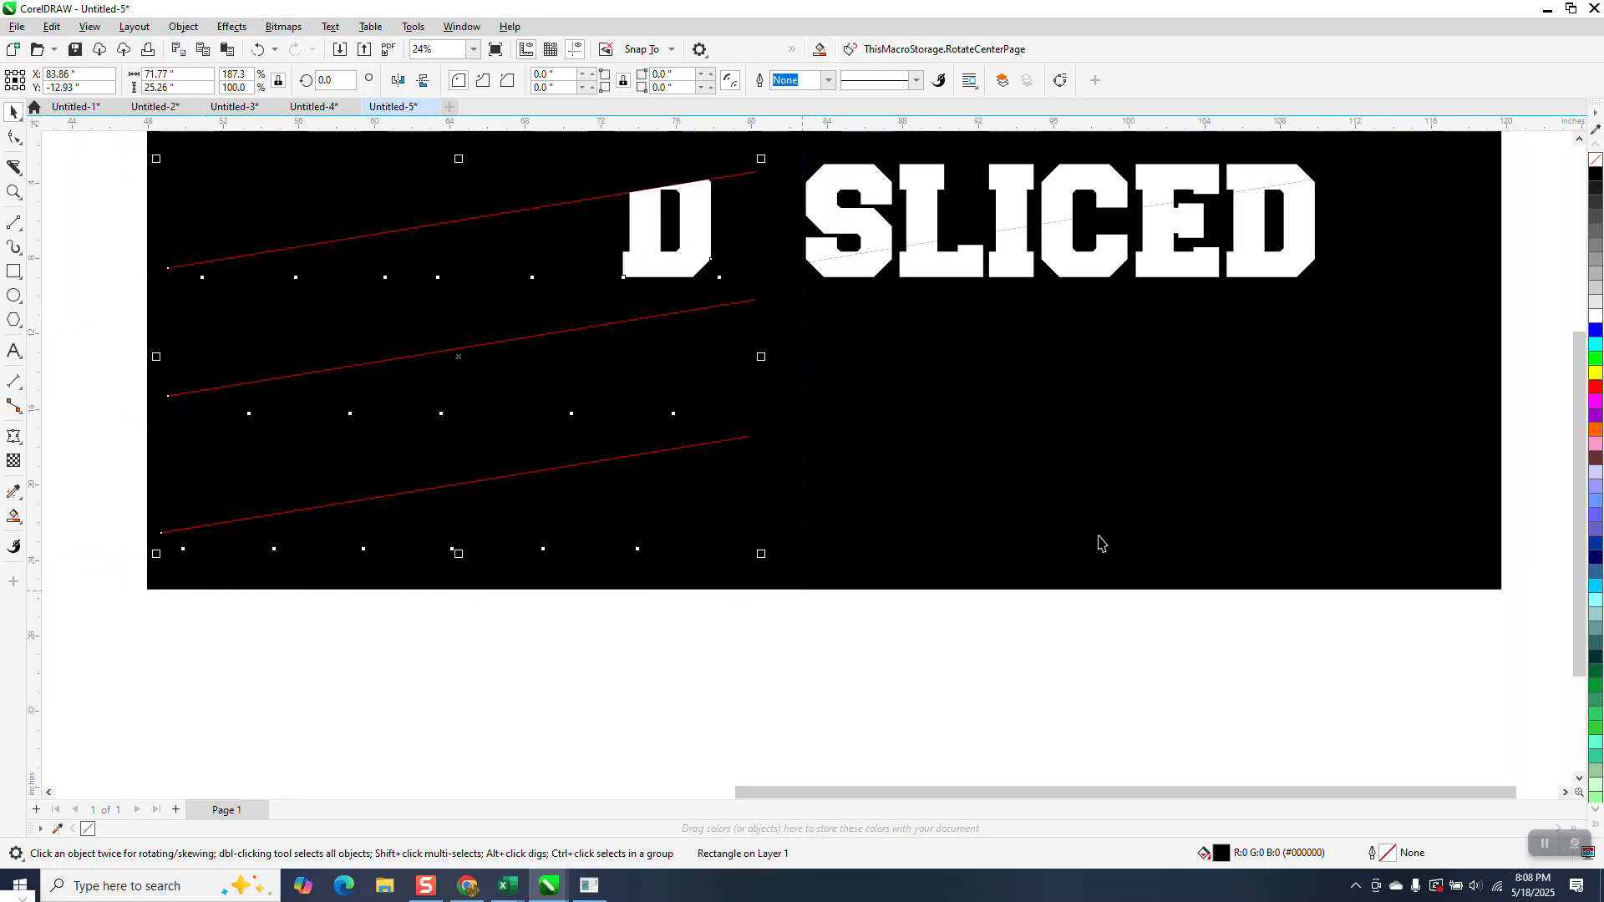
right_click(1595, 316)
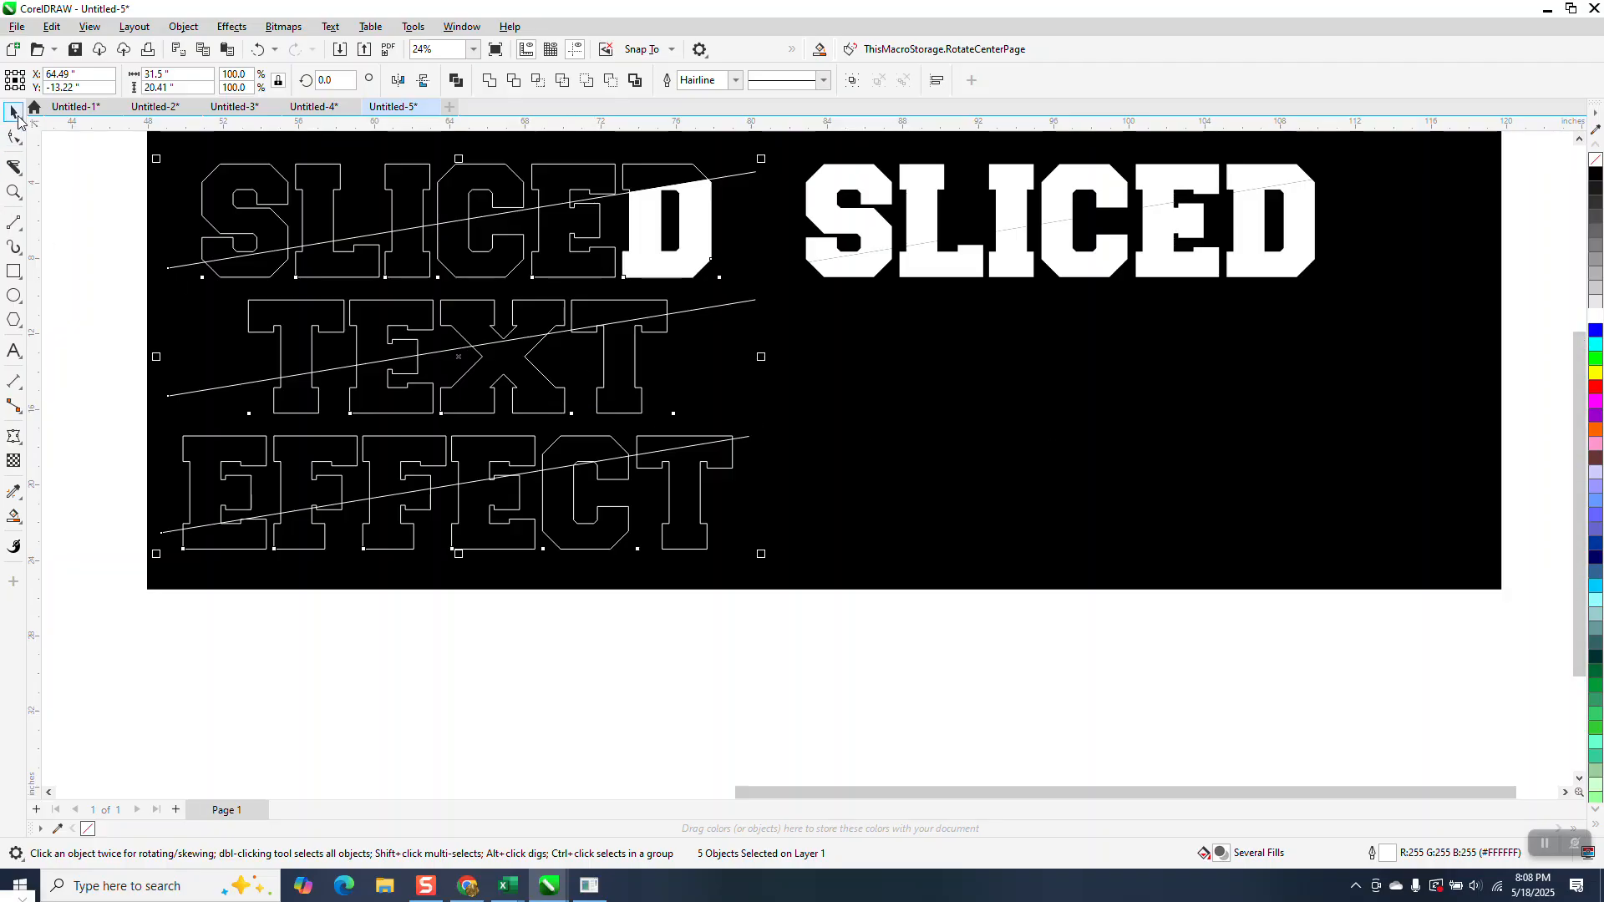
Delete the leftover white-filled lower part of the D in the outlined SLICED row.
drag(861, 793, 857, 792)
click(686, 278)
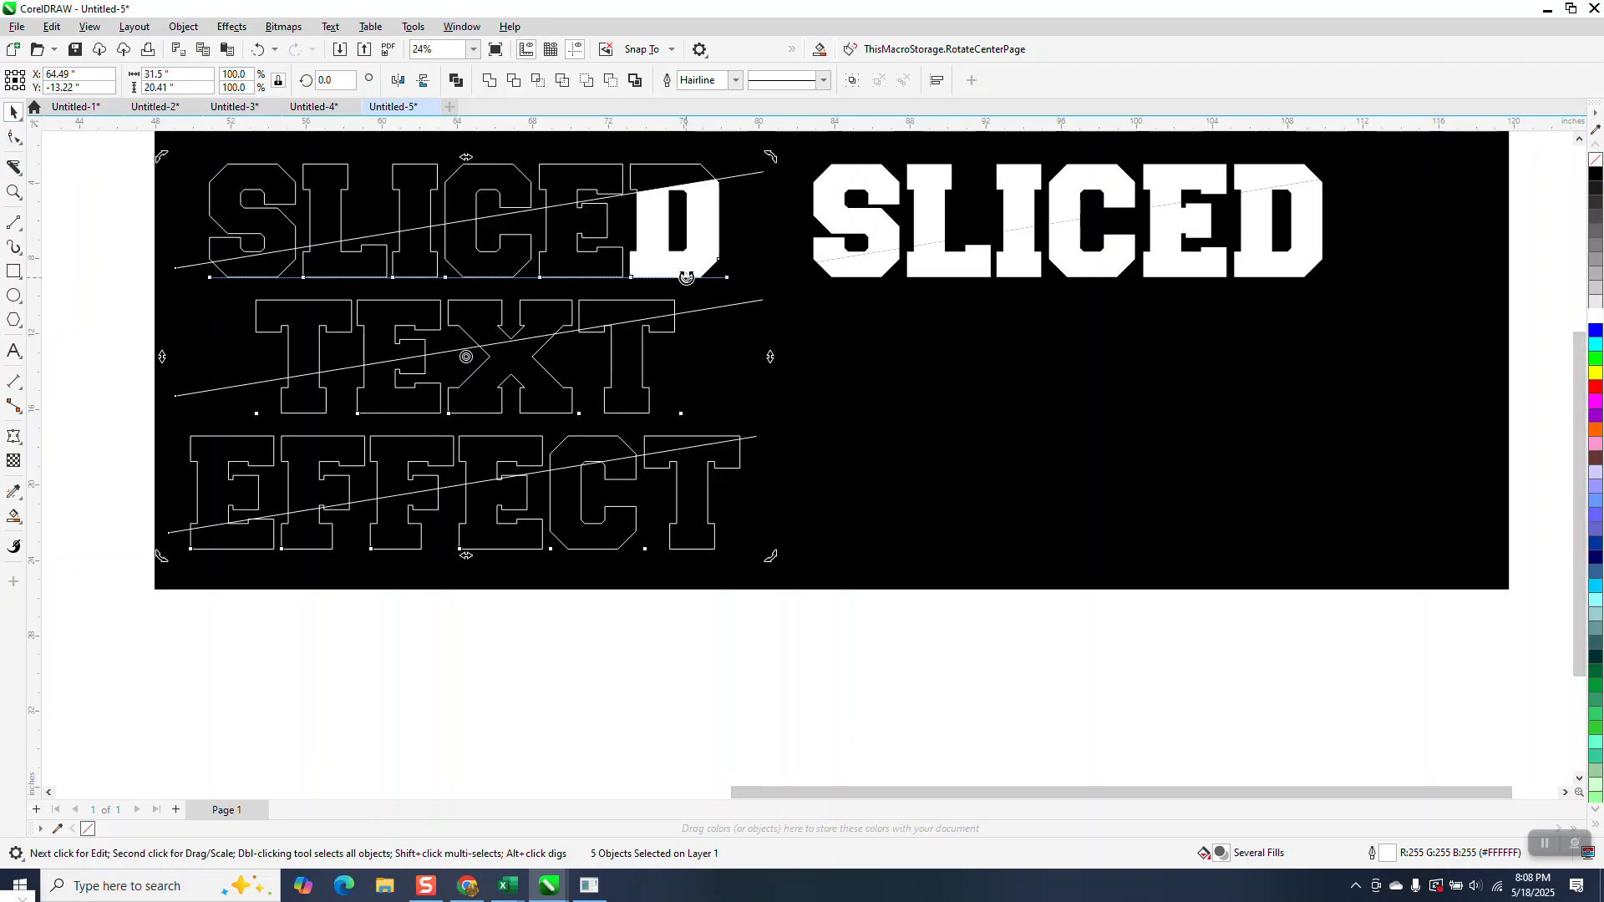
click(956, 693)
click(706, 248)
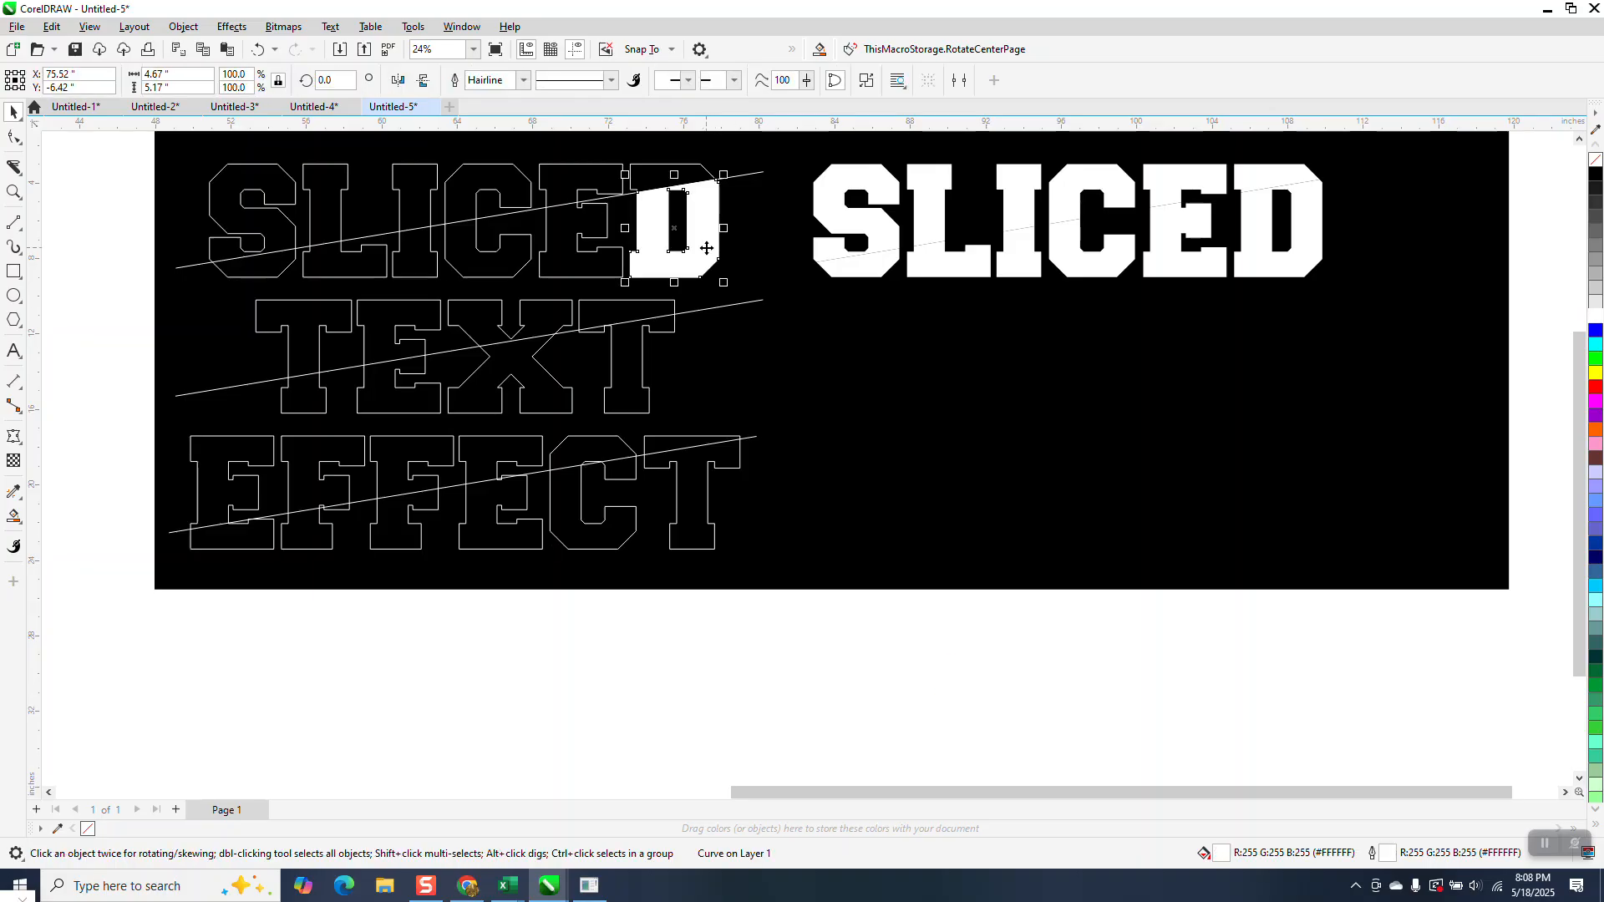
key(Delete)
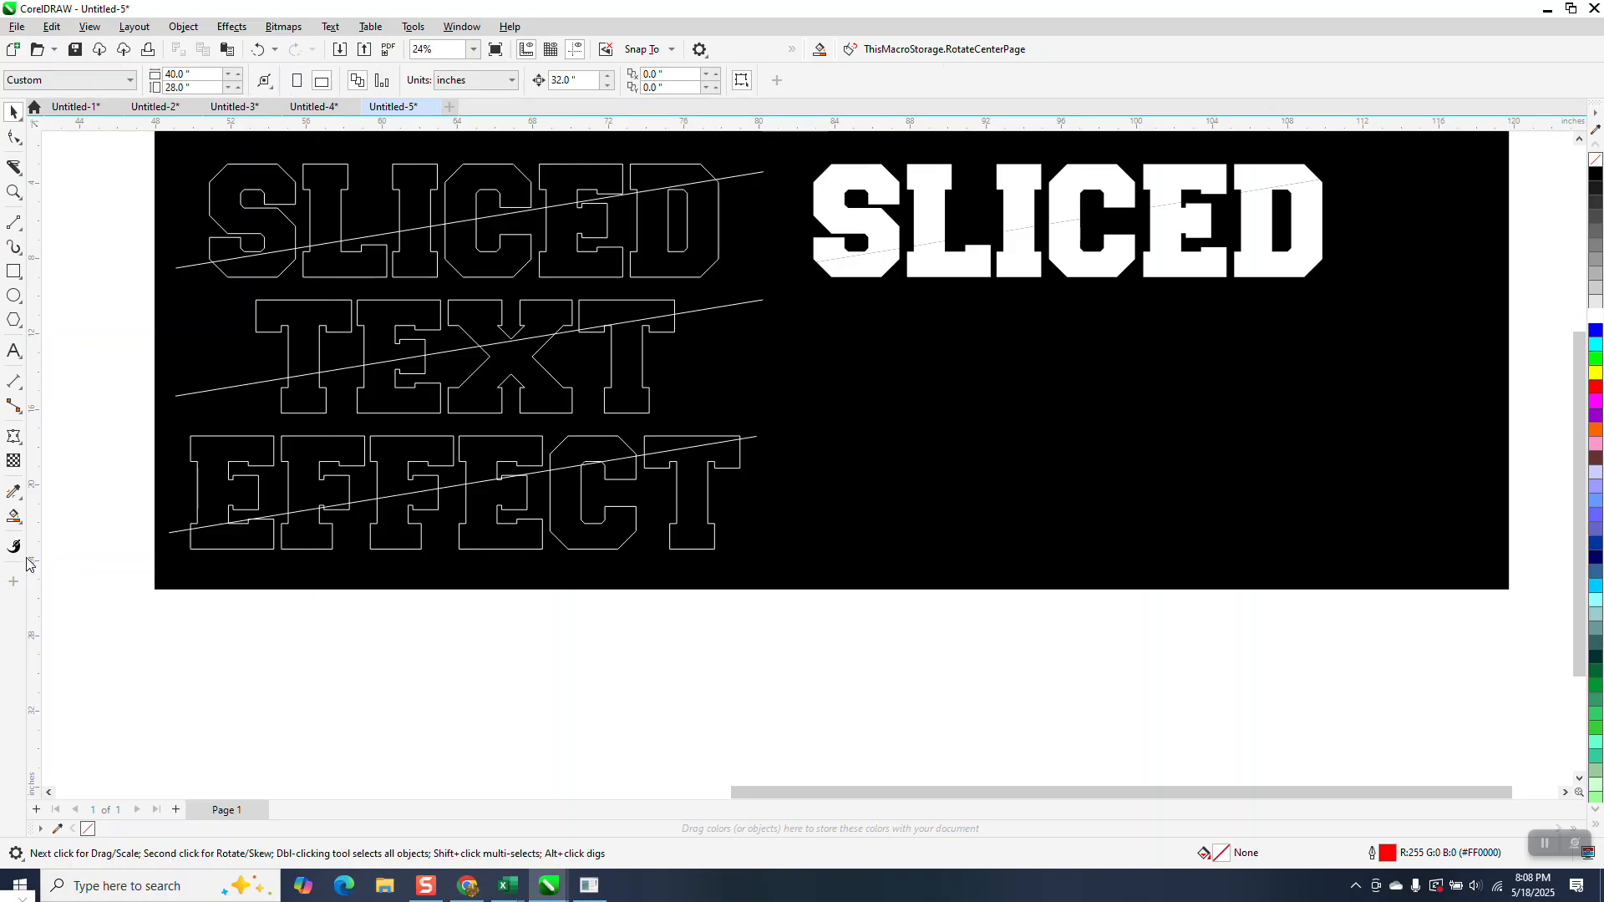
Smart Fill the parts of the four TEXT letters above the cut line in white without outline.
scroll(138, 418, down, 1)
drag(143, 198, 662, 601)
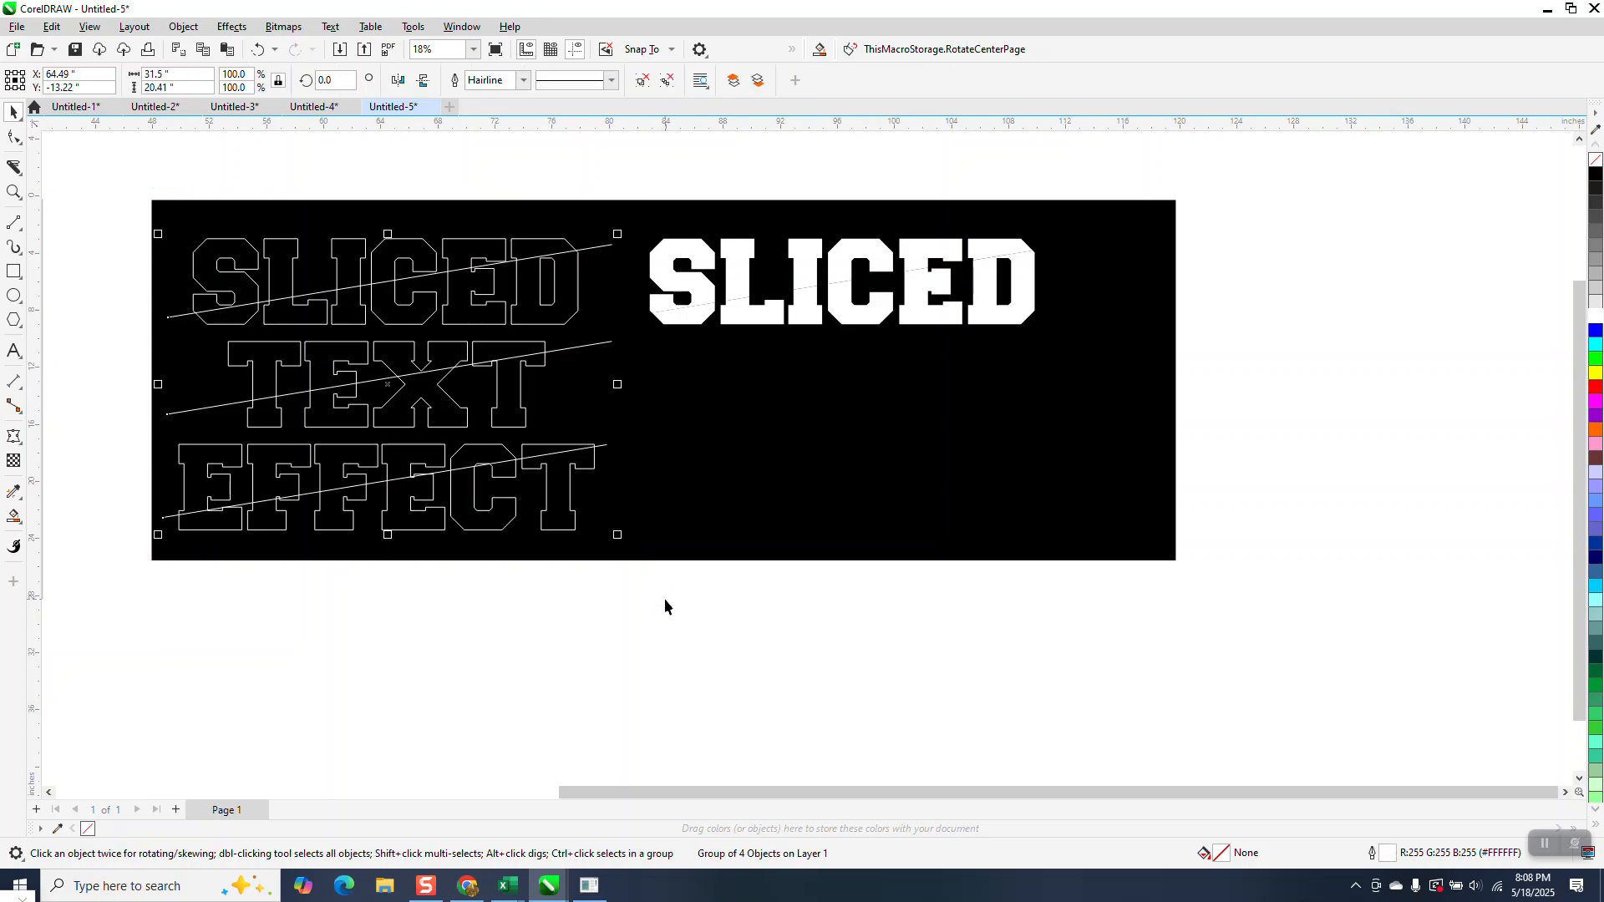
click(14, 515)
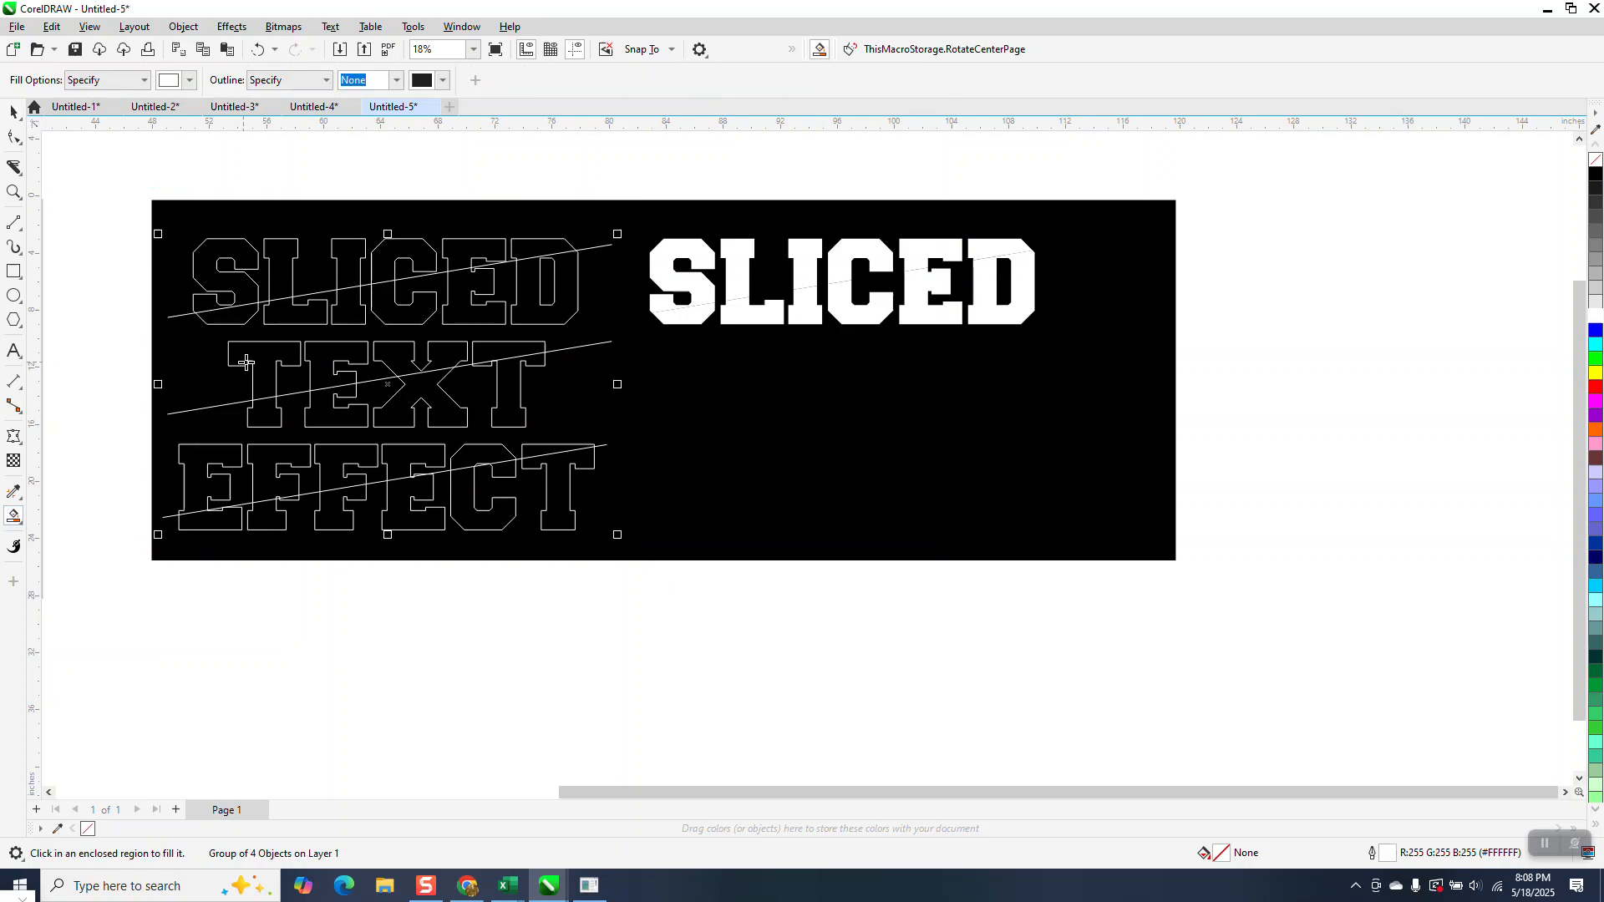
click(257, 355)
click(330, 357)
click(405, 355)
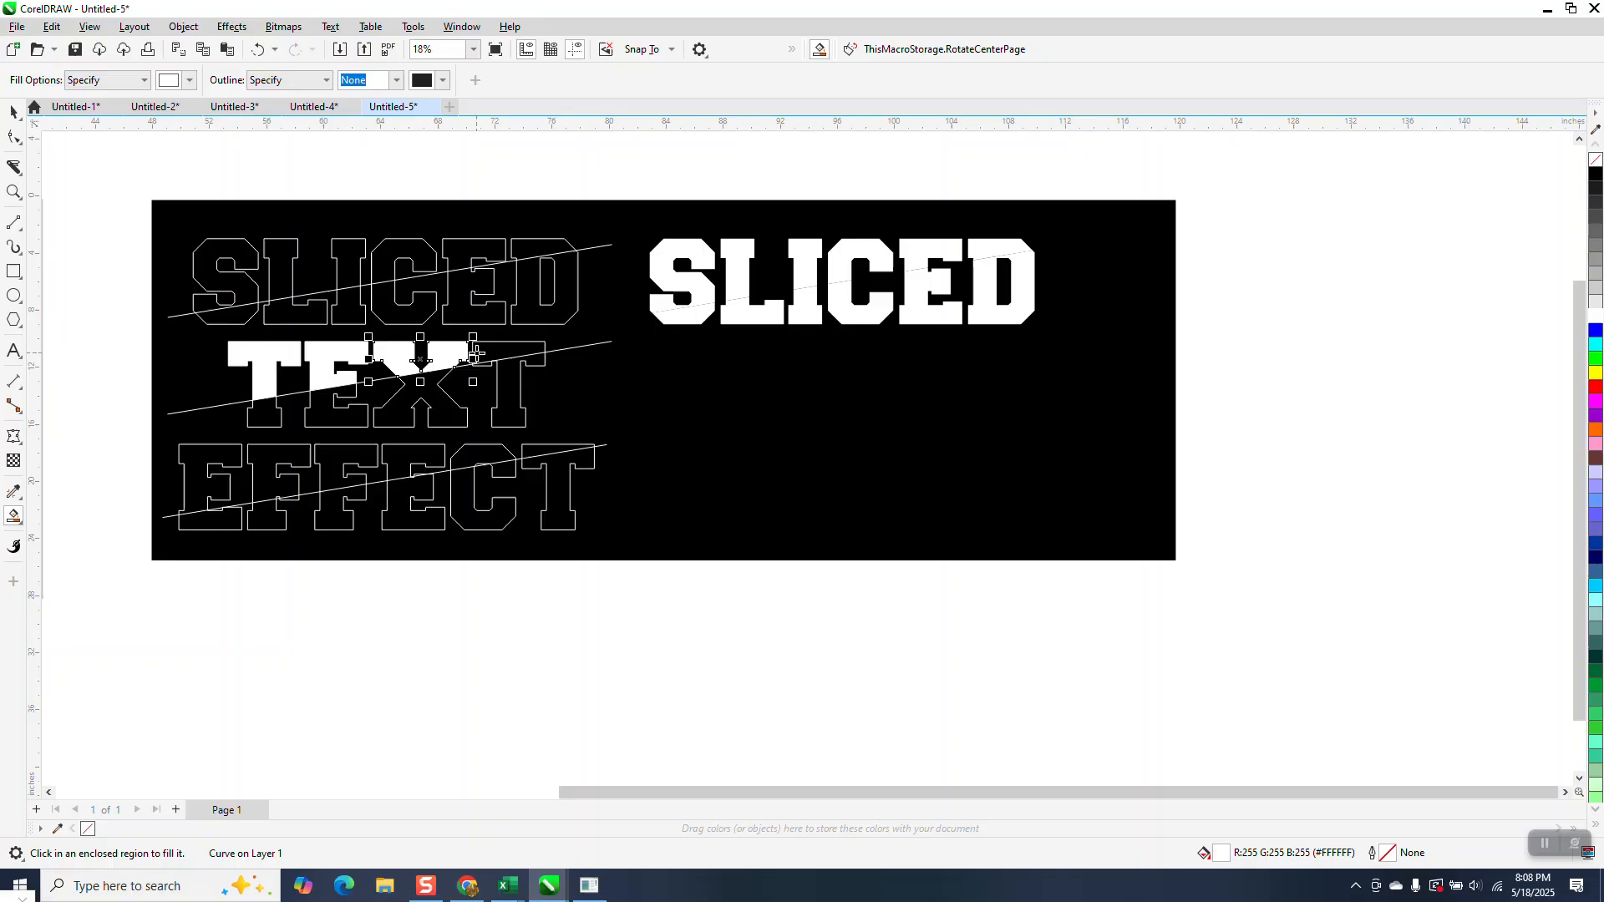
click(480, 351)
click(498, 393)
click(382, 421)
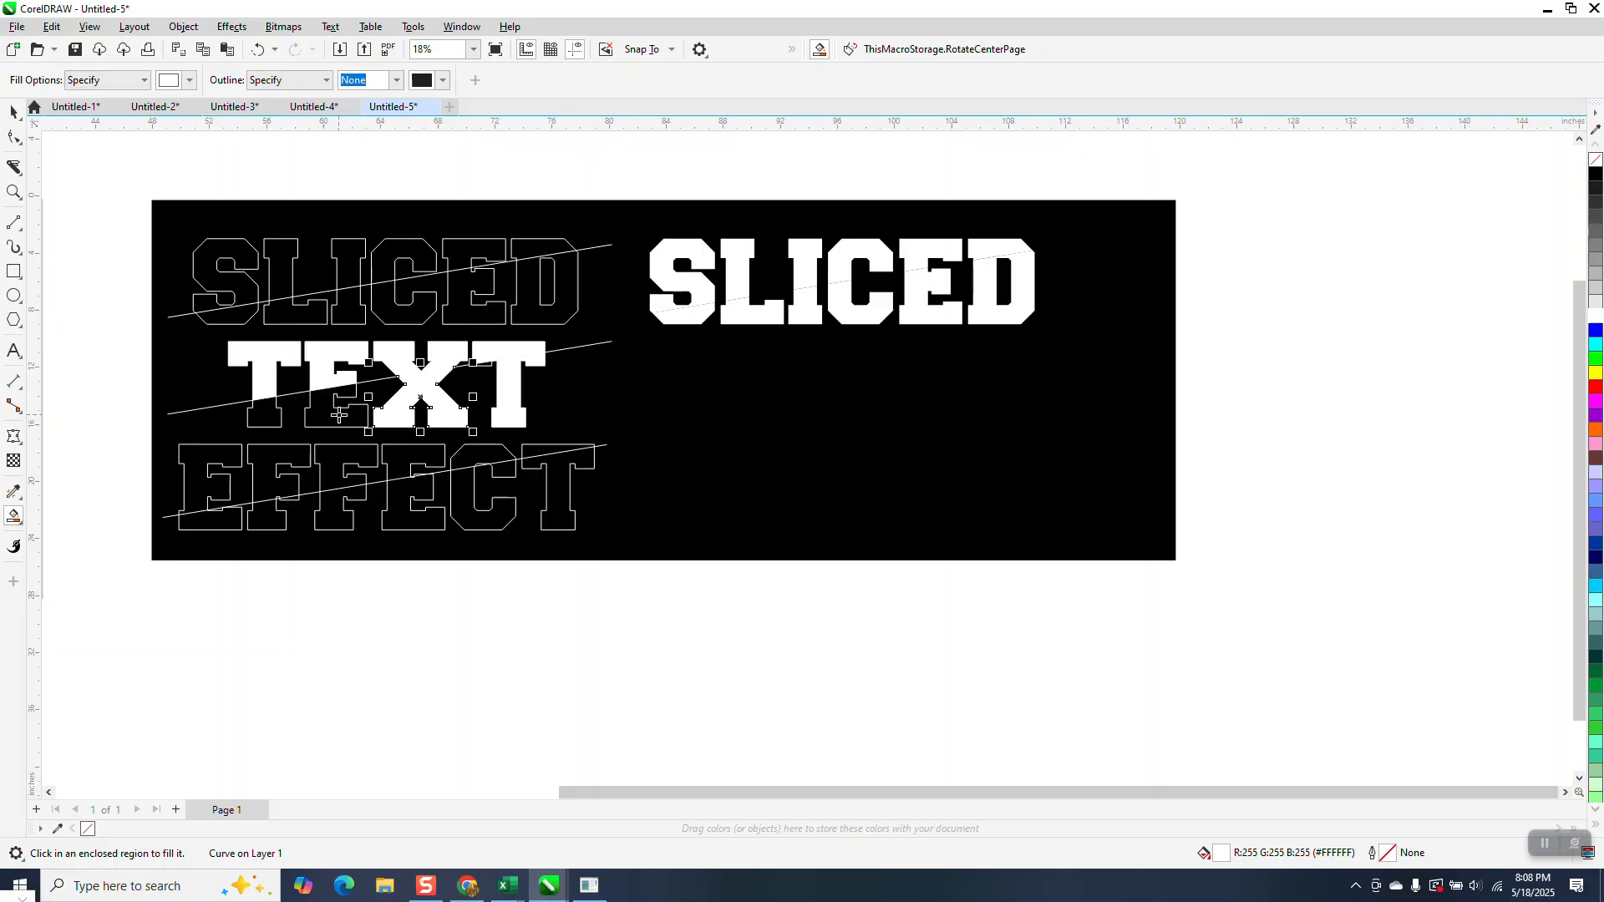
click(260, 51)
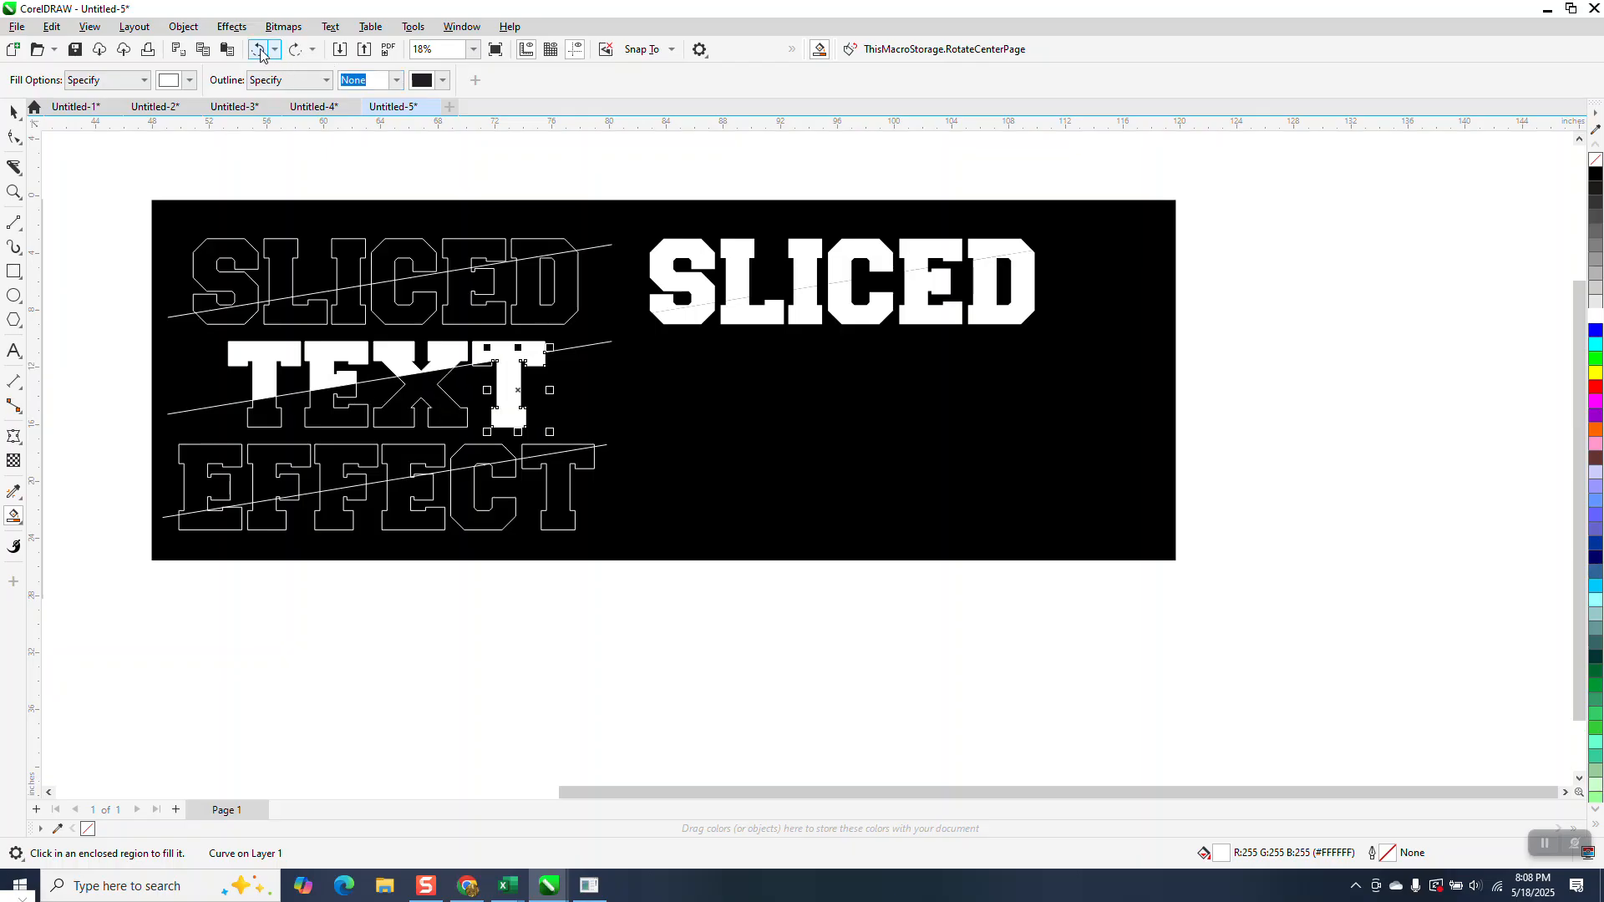
click(259, 51)
Group the white upper pieces of TEXT and move the group 32 inches right, below the white SLICED.
click(13, 111)
drag(104, 314, 561, 412)
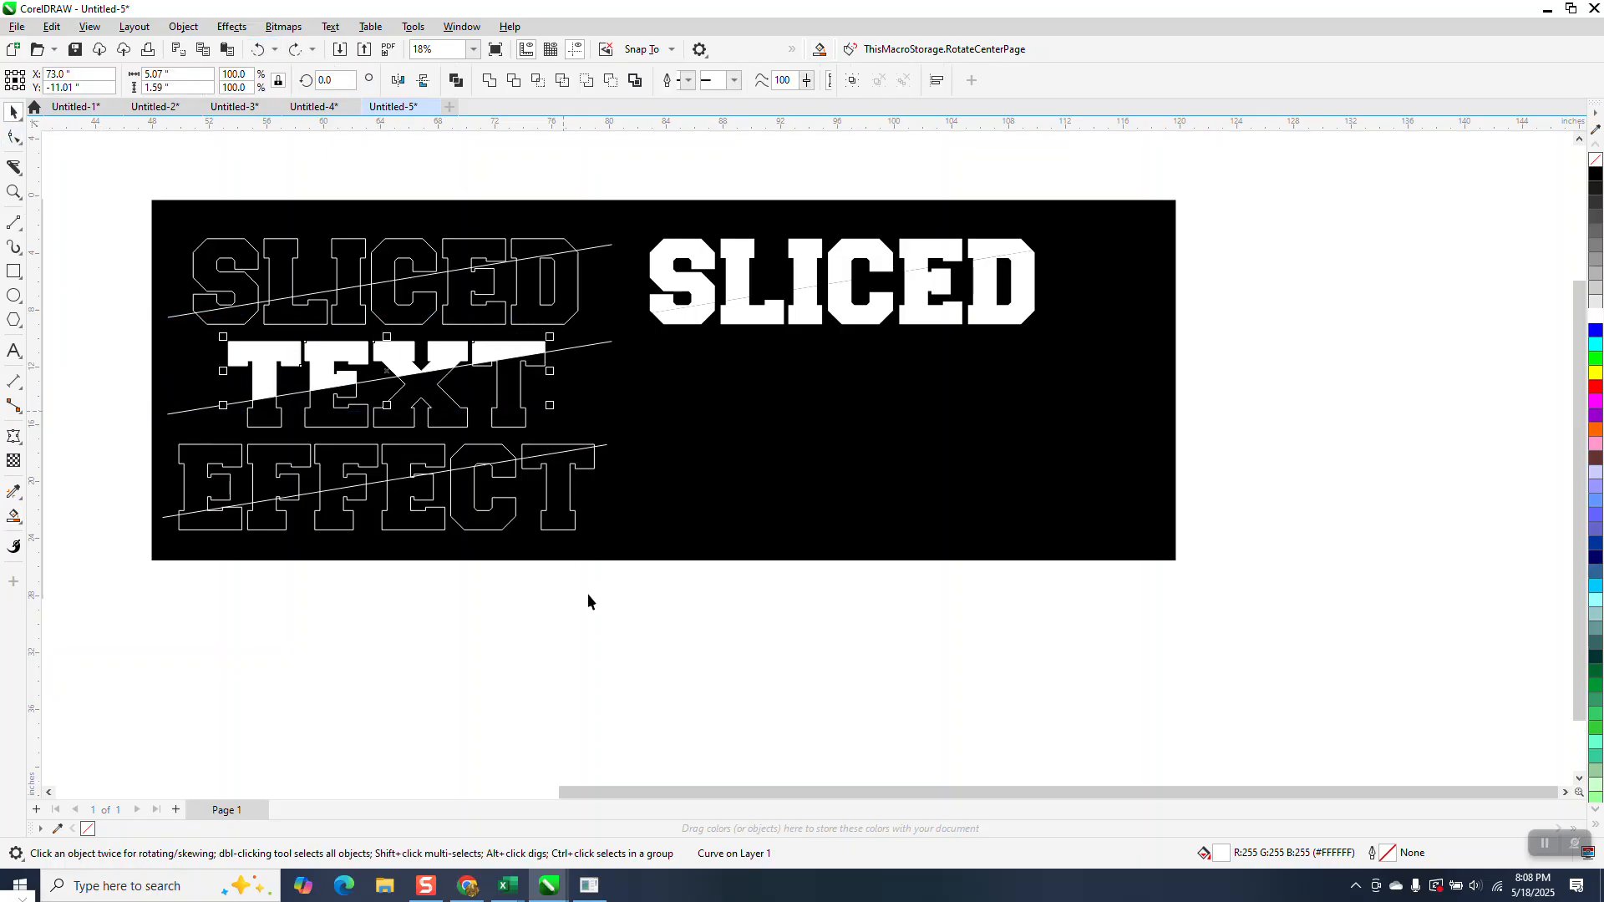
key(ctrl+g)
key(Right)
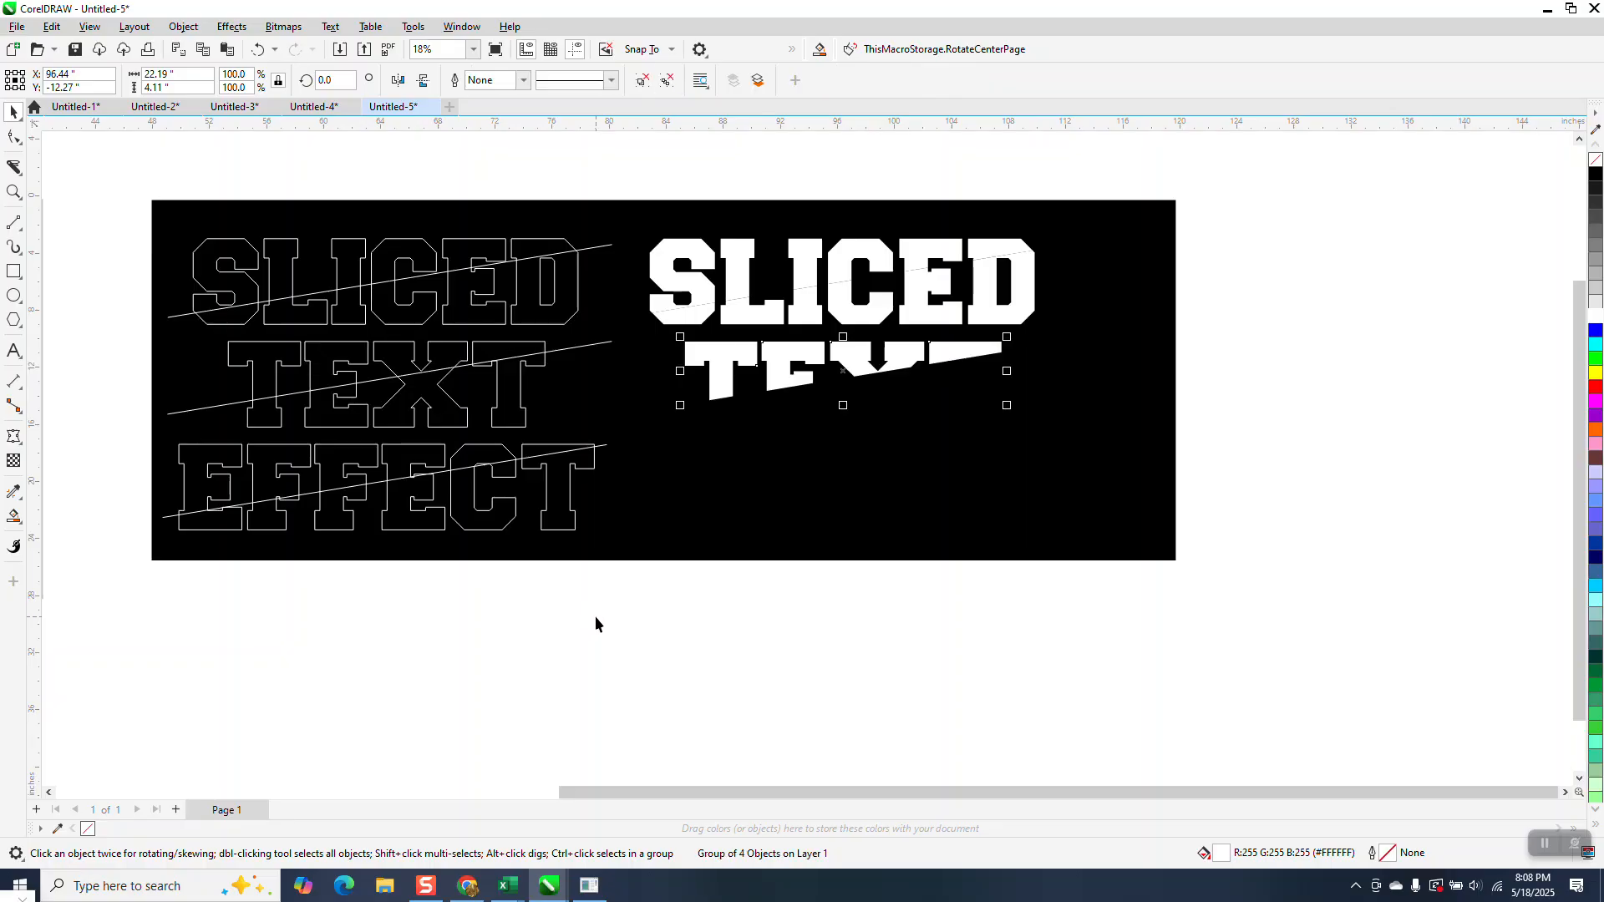
Smart Fill the parts of the four TEXT letters below the cut line in white without outline.
click(13, 516)
click(255, 421)
click(355, 420)
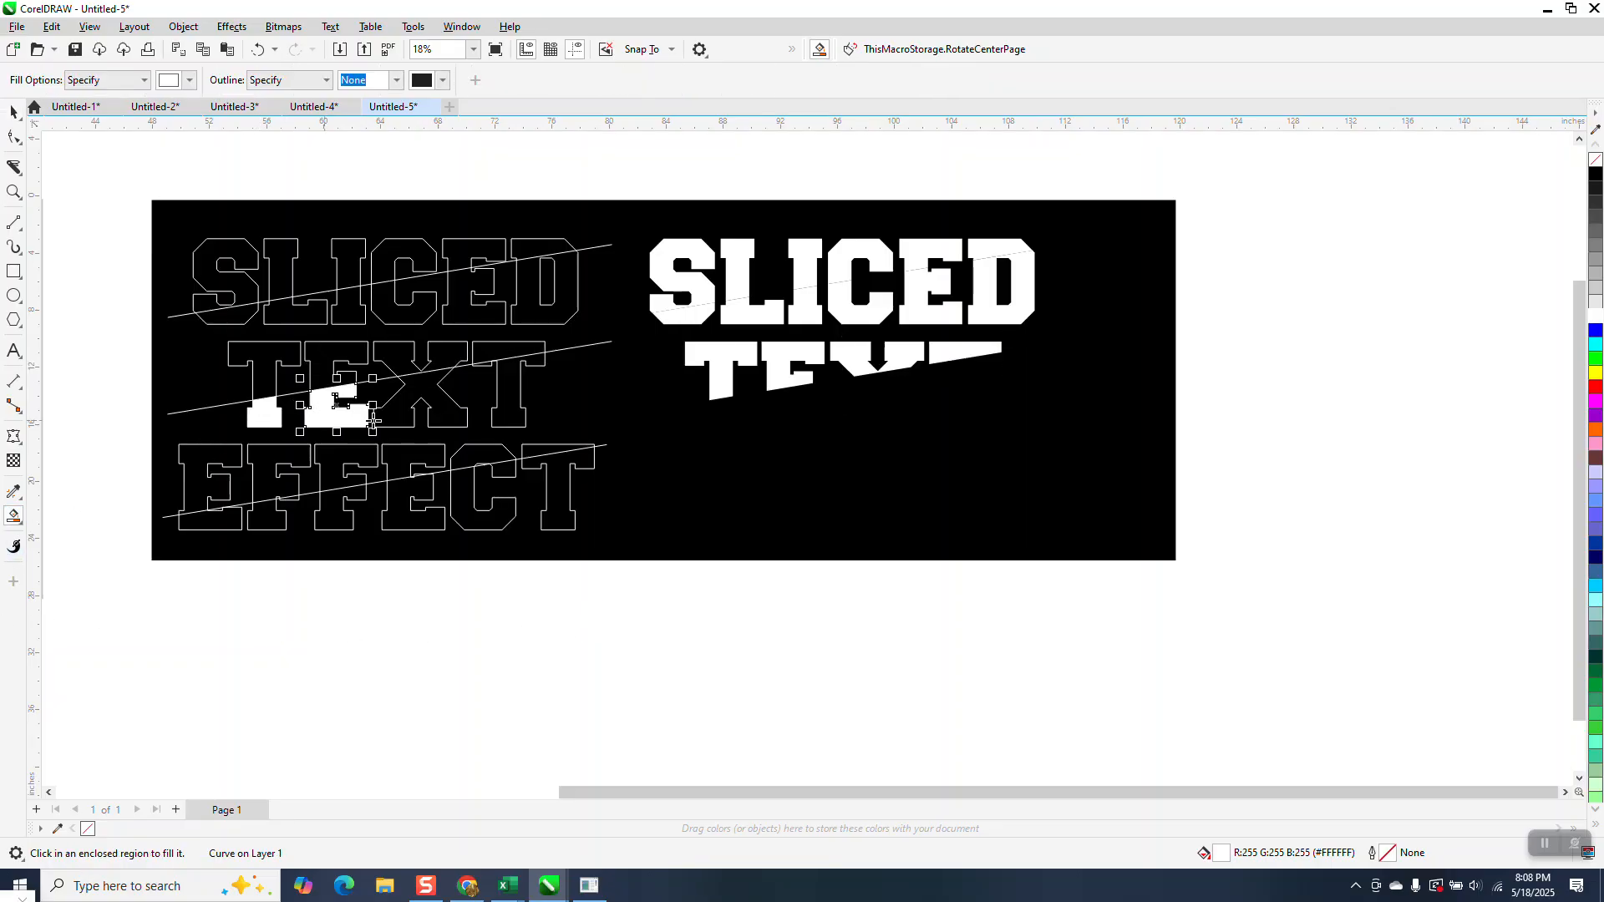
click(400, 420)
click(512, 422)
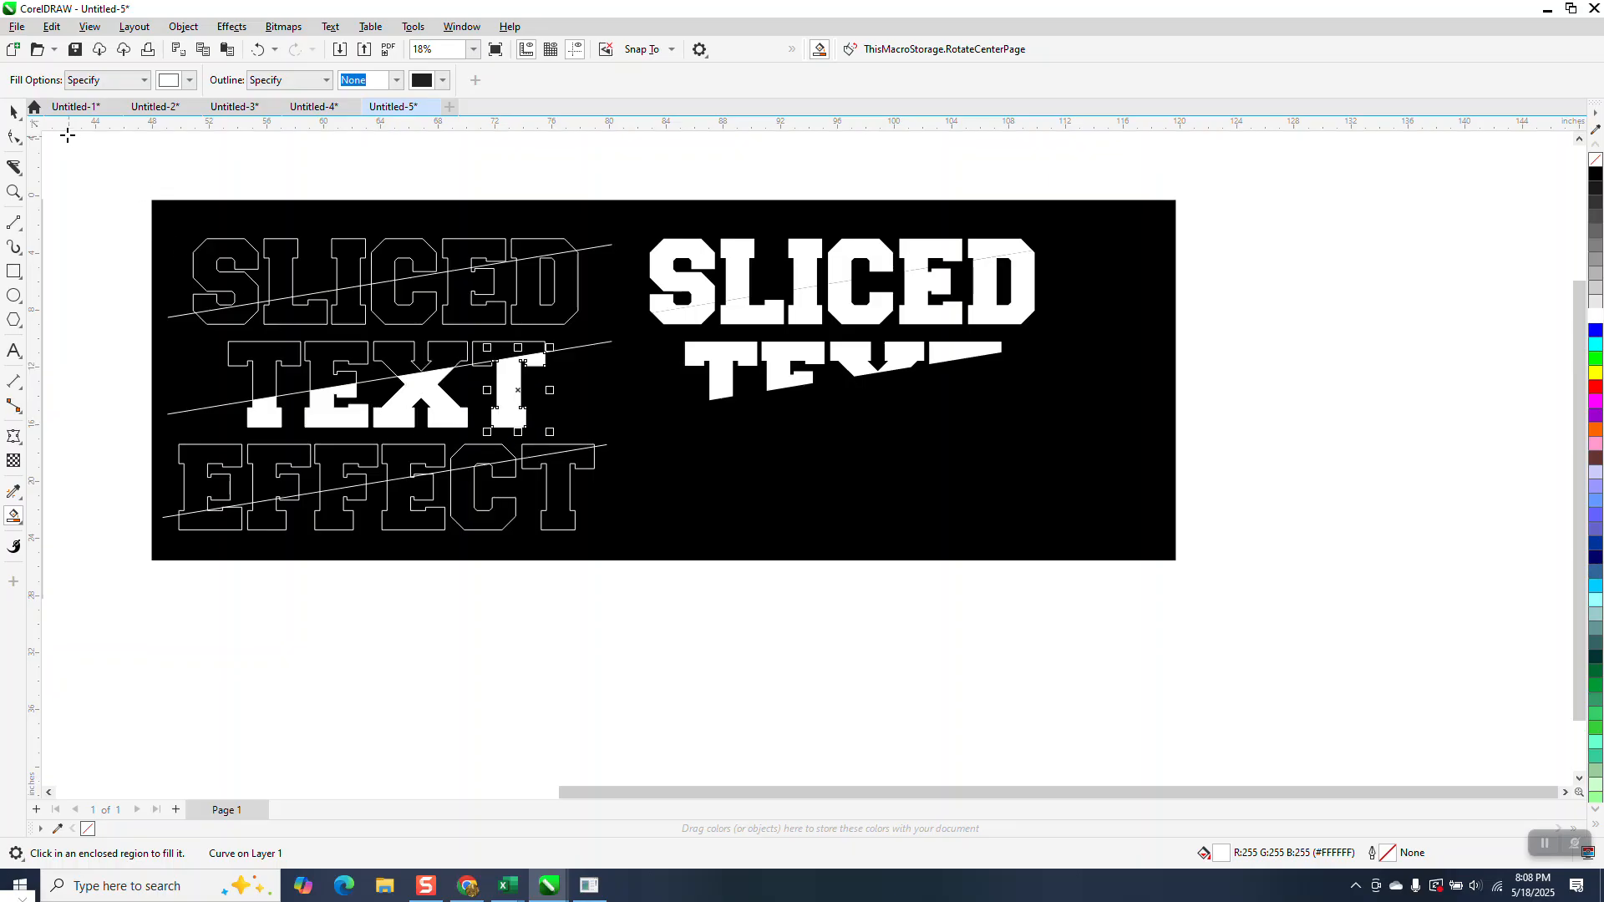
Group the white lower pieces of TEXT and move the group 32 inches right under the upper TEXT pieces.
click(13, 111)
drag(137, 334, 624, 466)
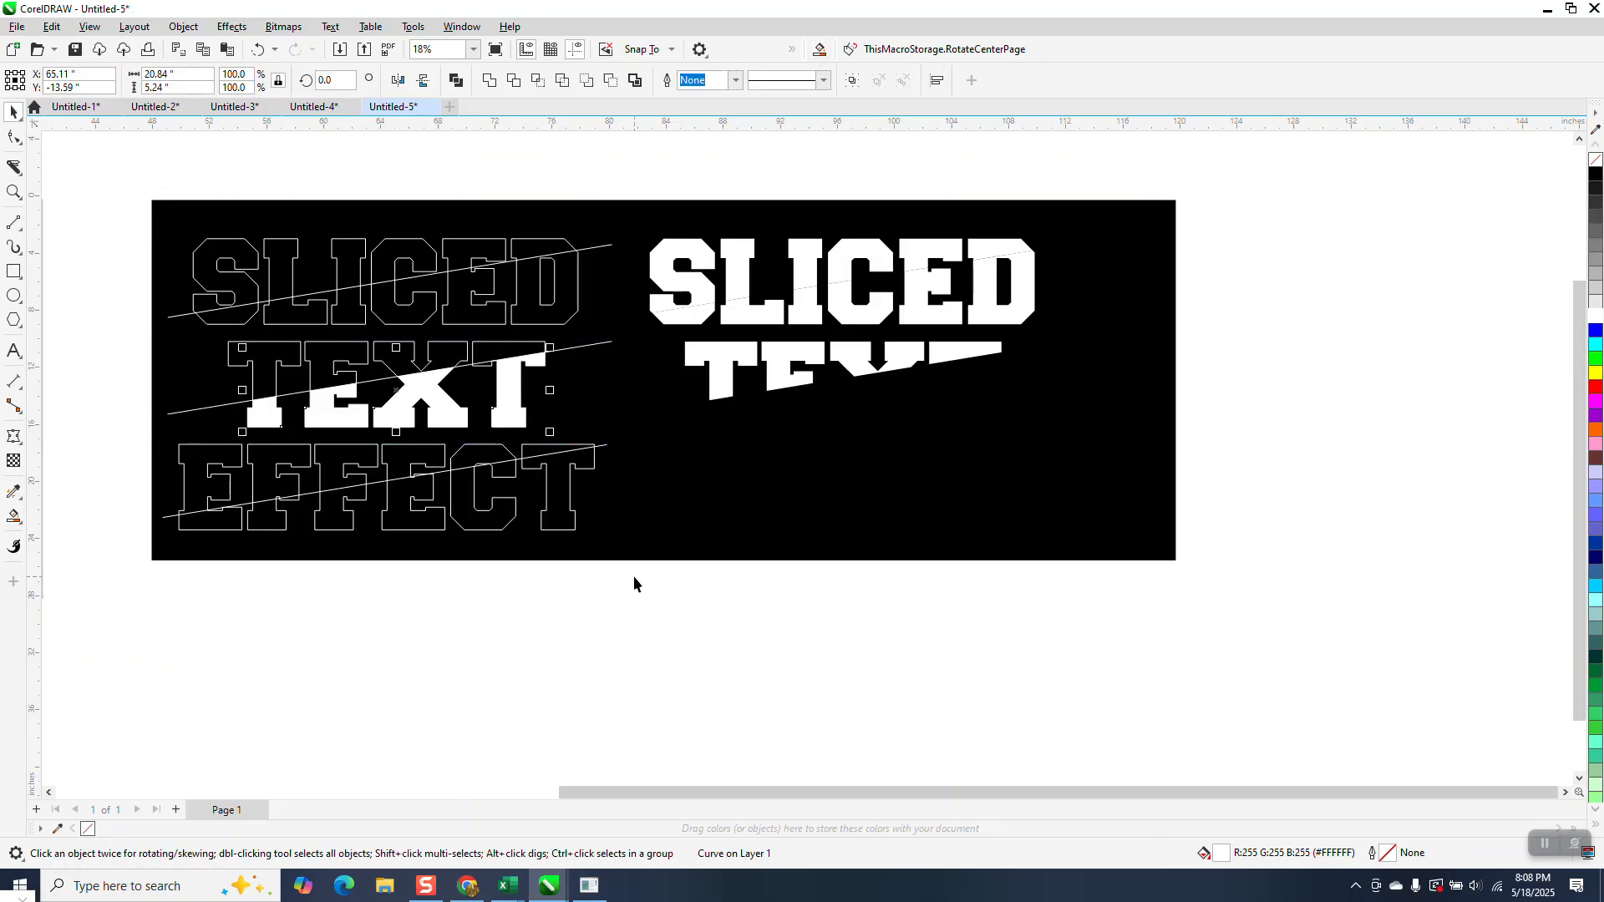
key(ctrl+g)
key(shift+Right)
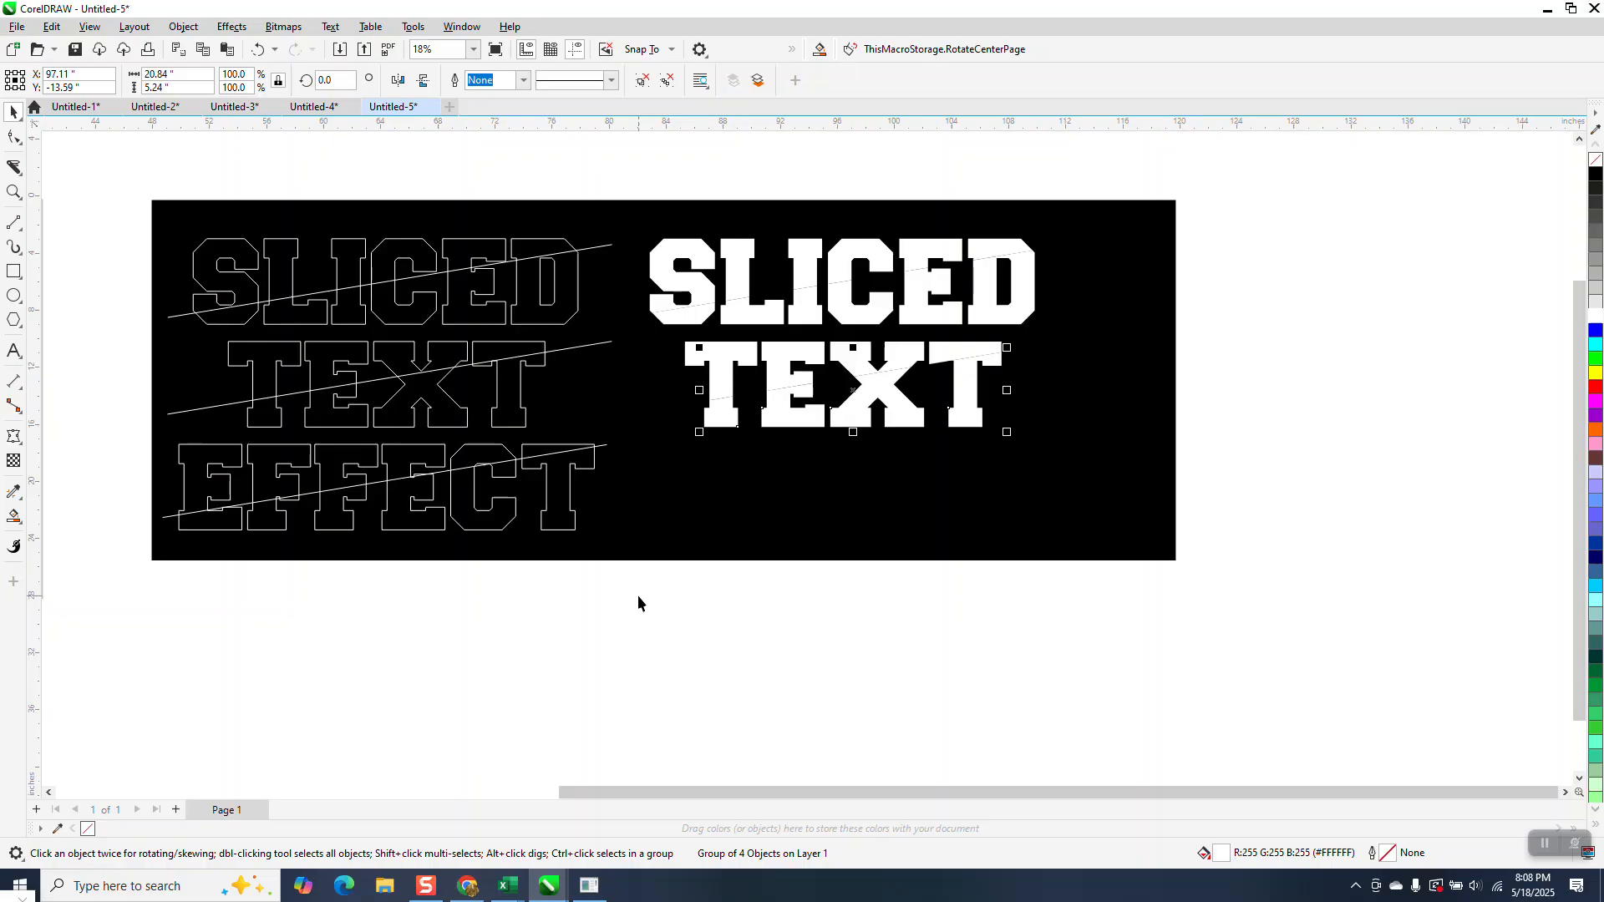
Smart Fill the parts of the six EFFECT letters above the cut line in white without outline, moving each piece 32 inches right.
click(15, 517)
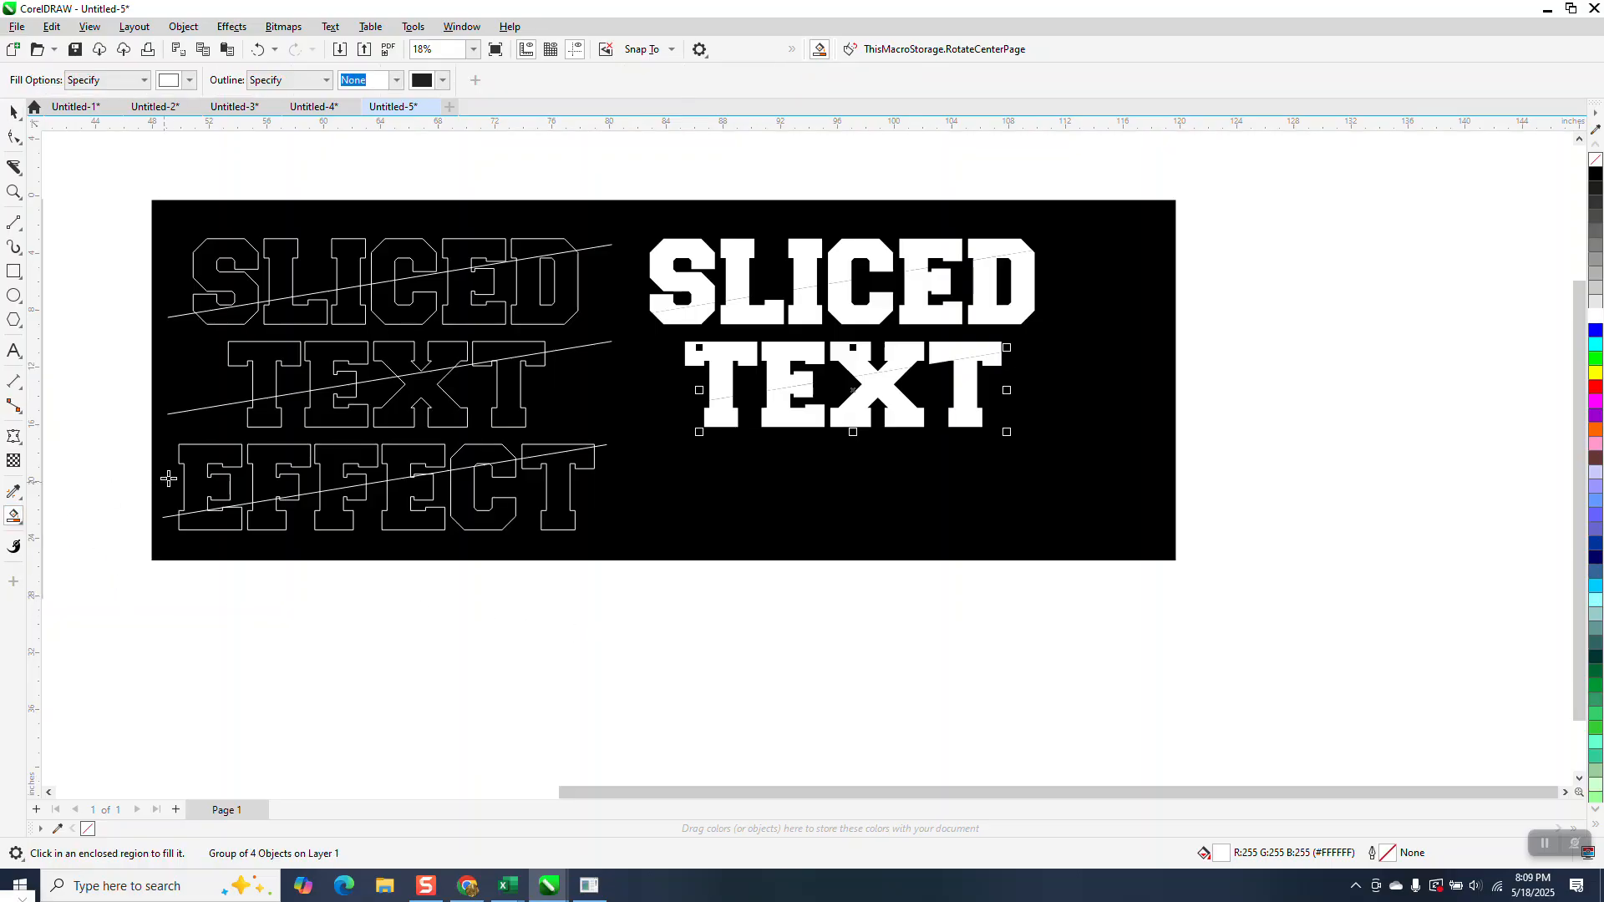
click(198, 453)
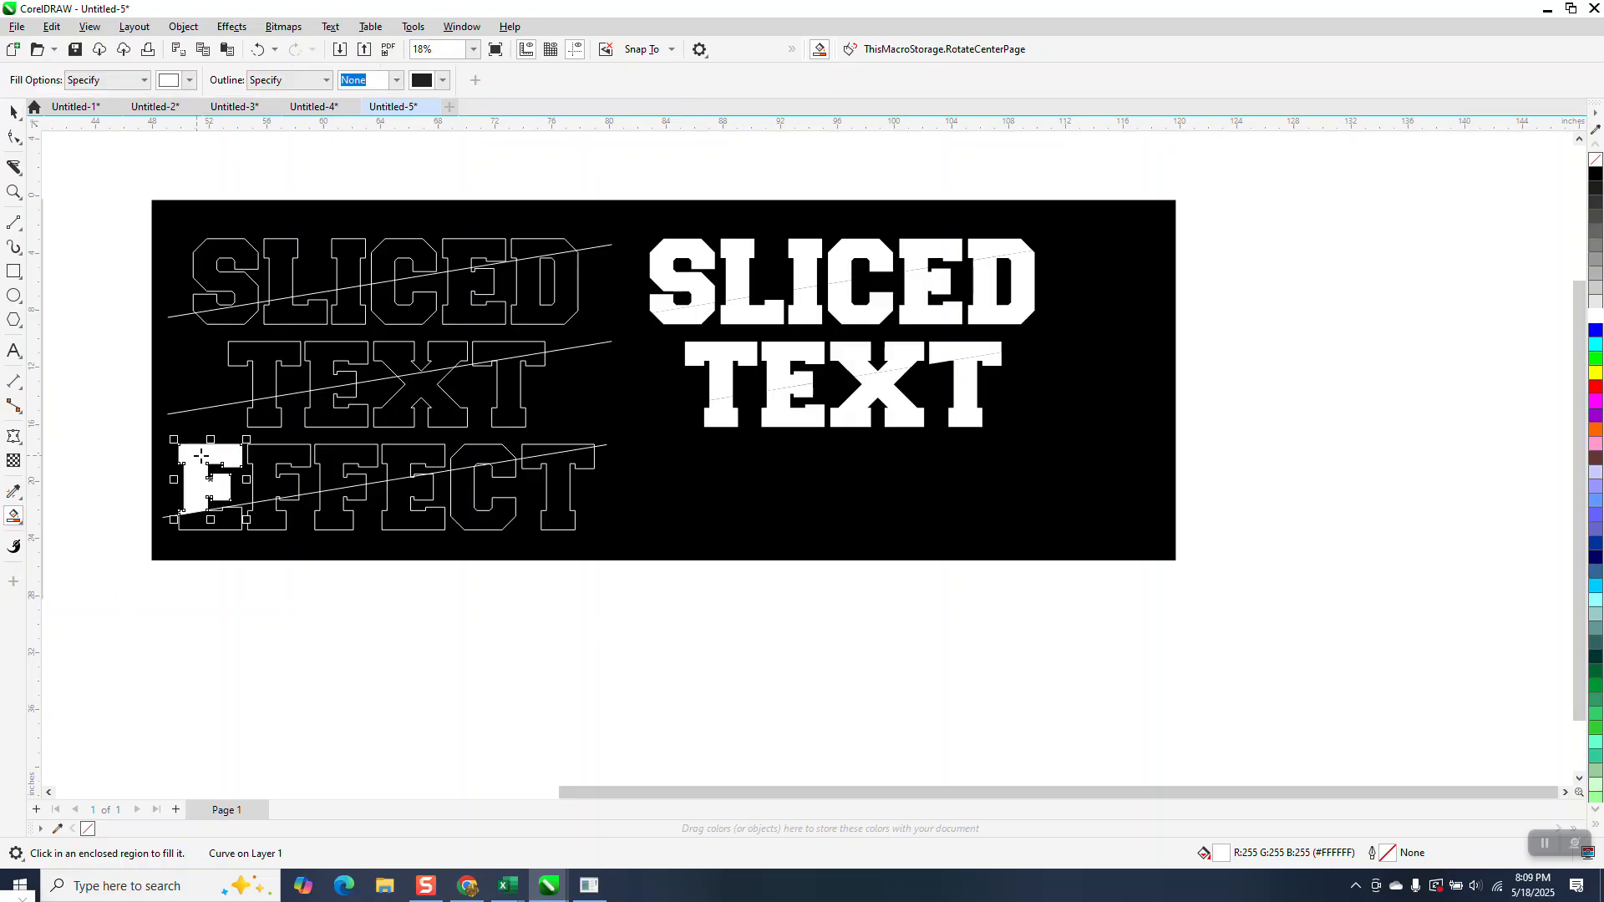
key(Right)
click(252, 460)
key(Right)
click(343, 461)
key(Right)
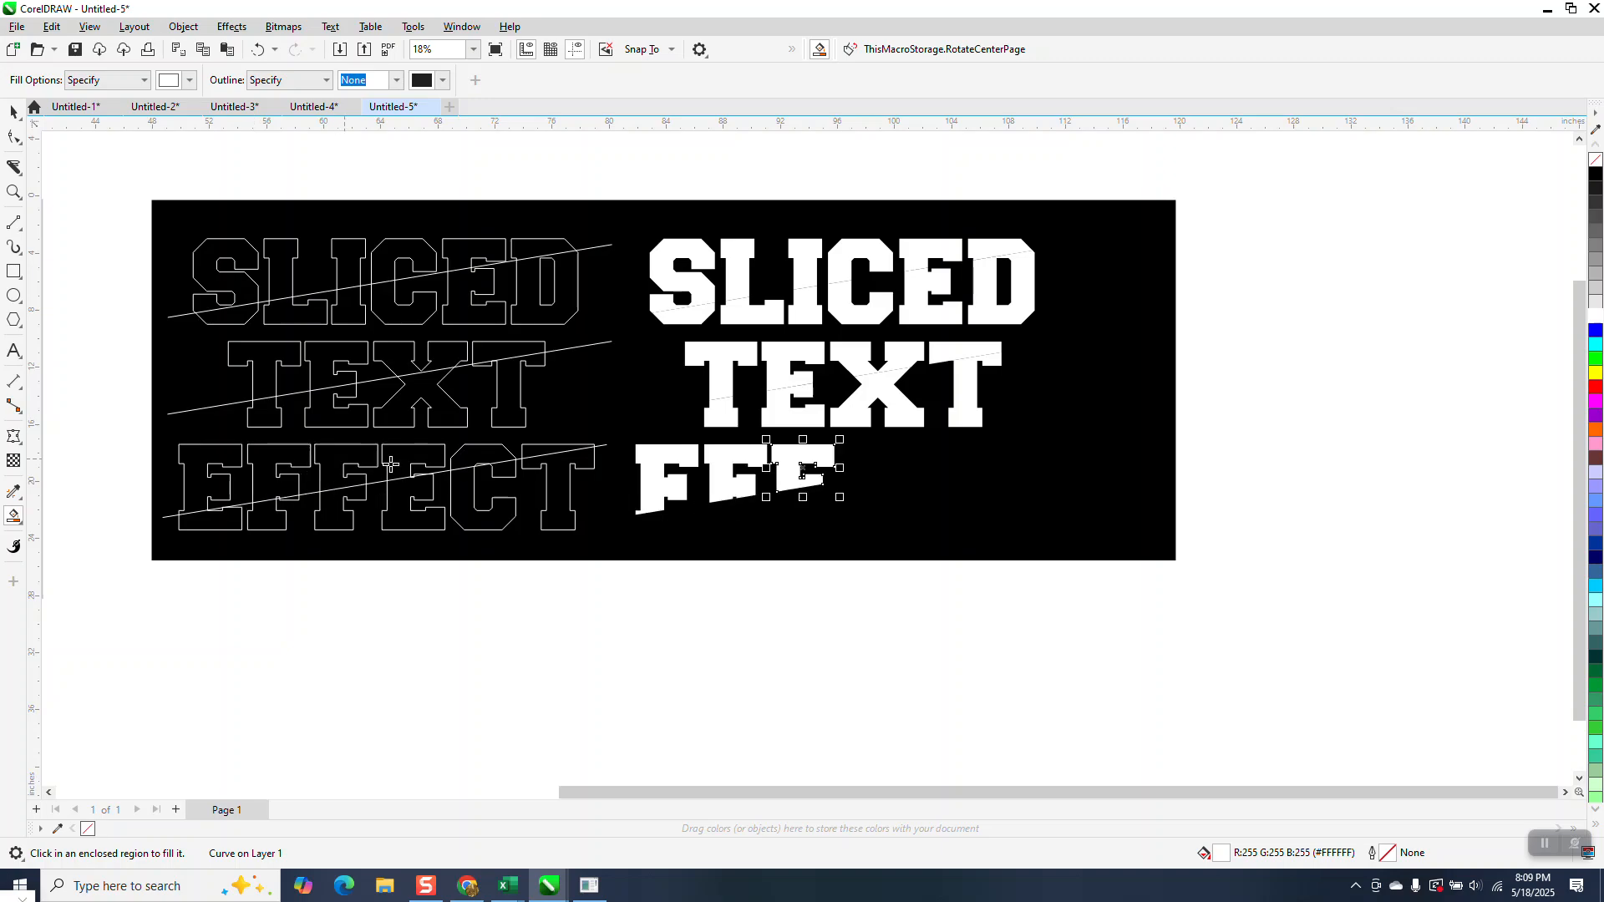
click(407, 457)
key(Right)
click(512, 460)
key(Right)
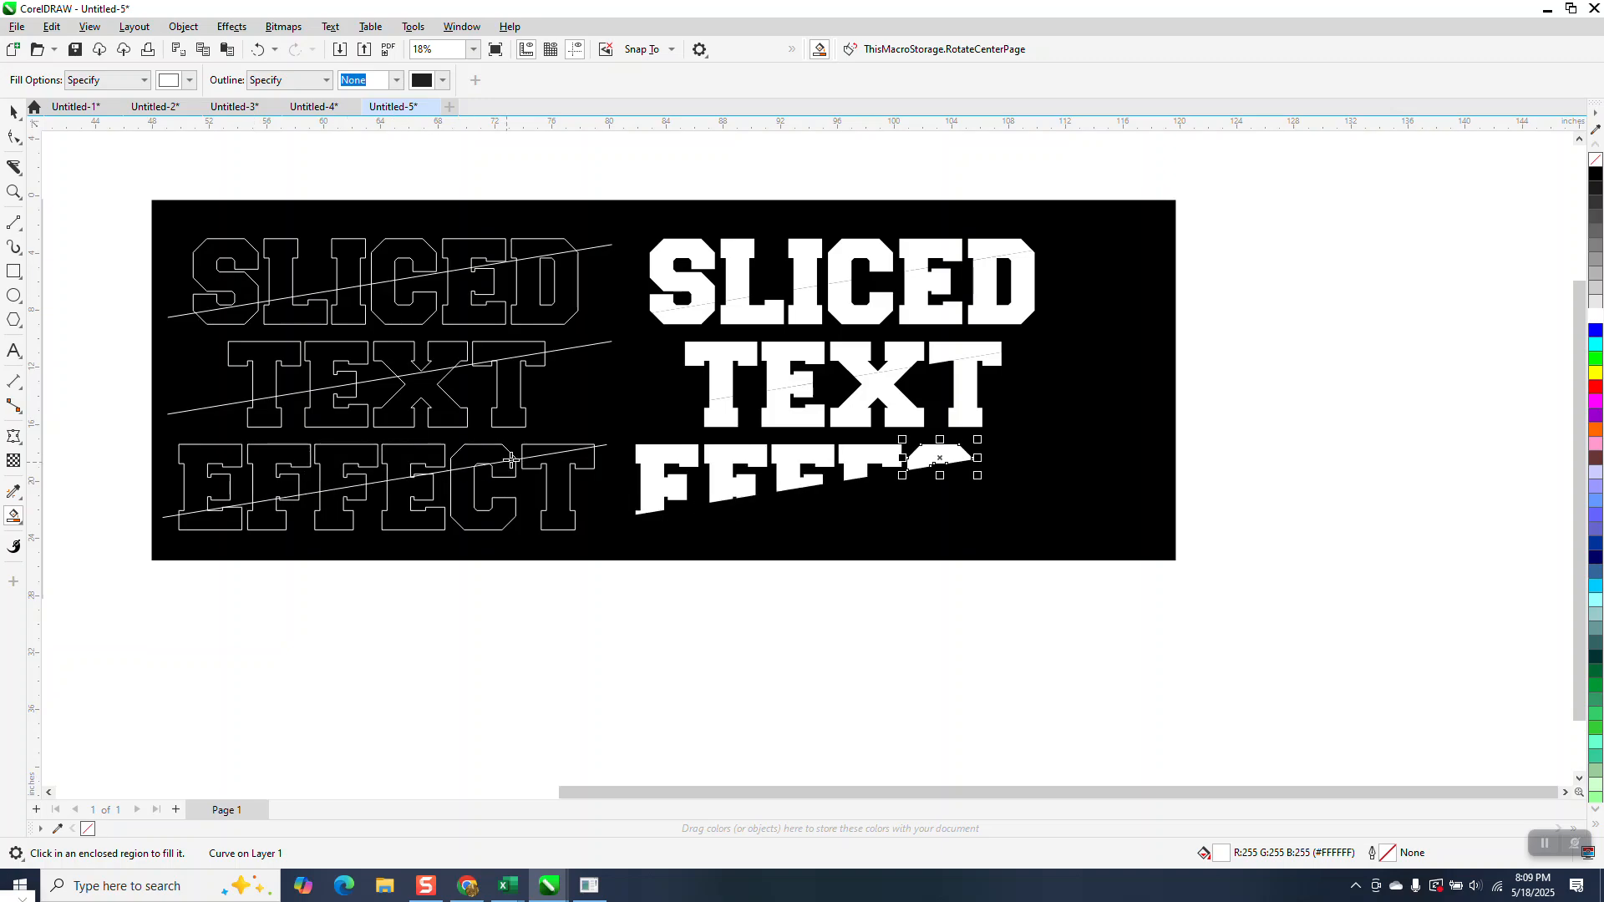
click(524, 451)
key(Right)
Group the white upper pieces of EFFECT placed below the white TEXT.
click(13, 112)
drag(1237, 390, 625, 610)
key(ctrl+g)
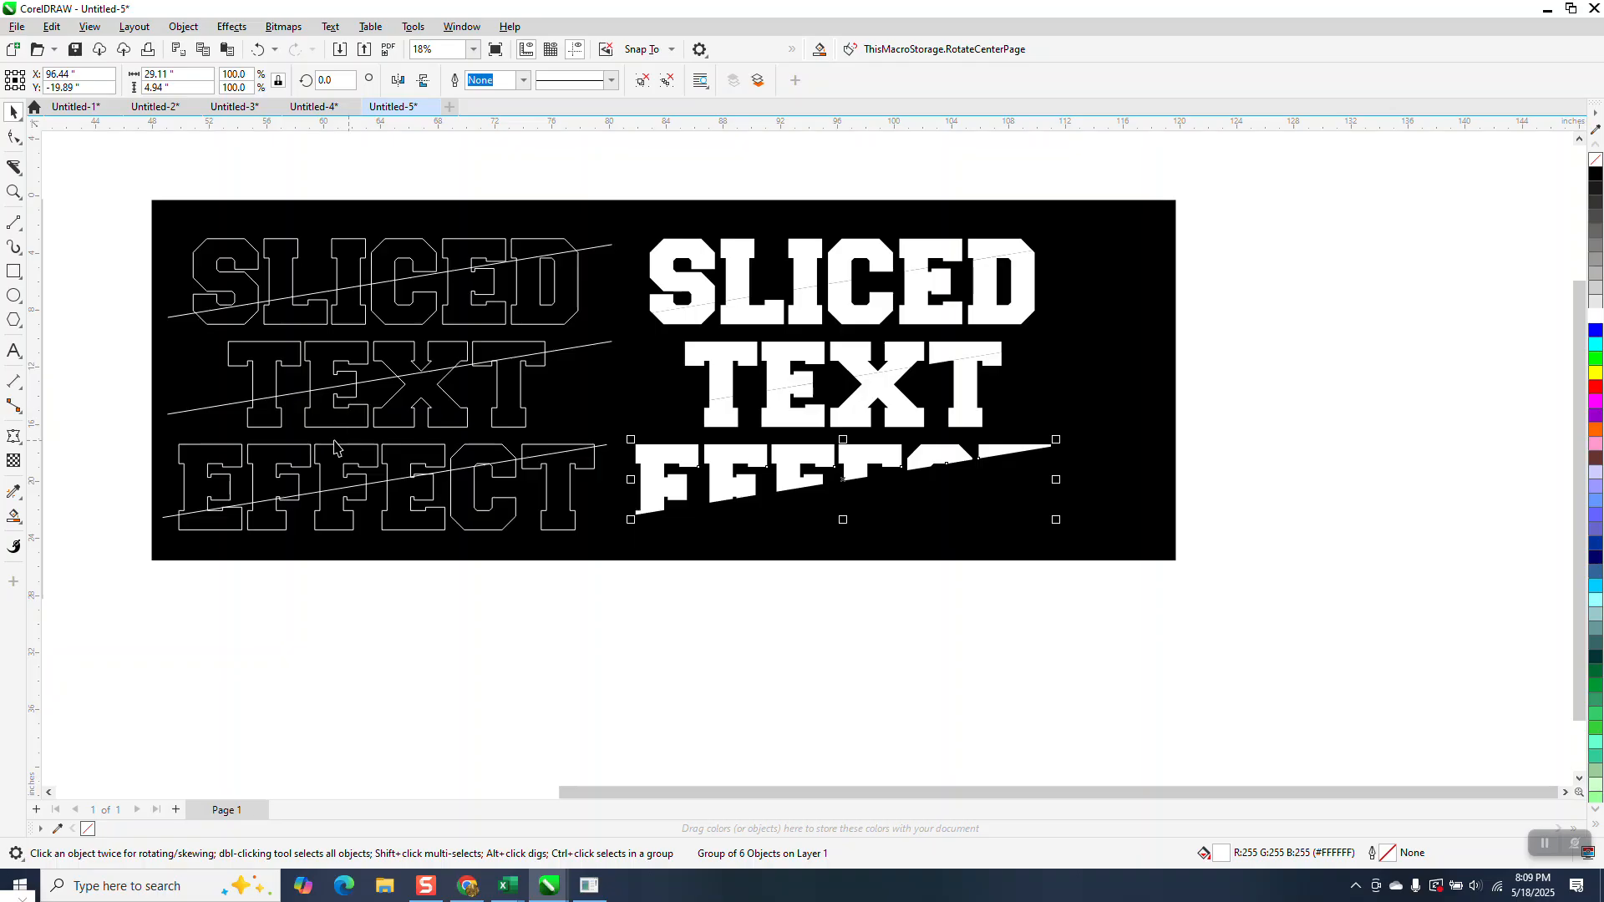
Smart Fill the parts of the six EFFECT letters below the cut line in white without outline.
click(14, 516)
click(236, 518)
click(266, 522)
click(341, 518)
click(399, 524)
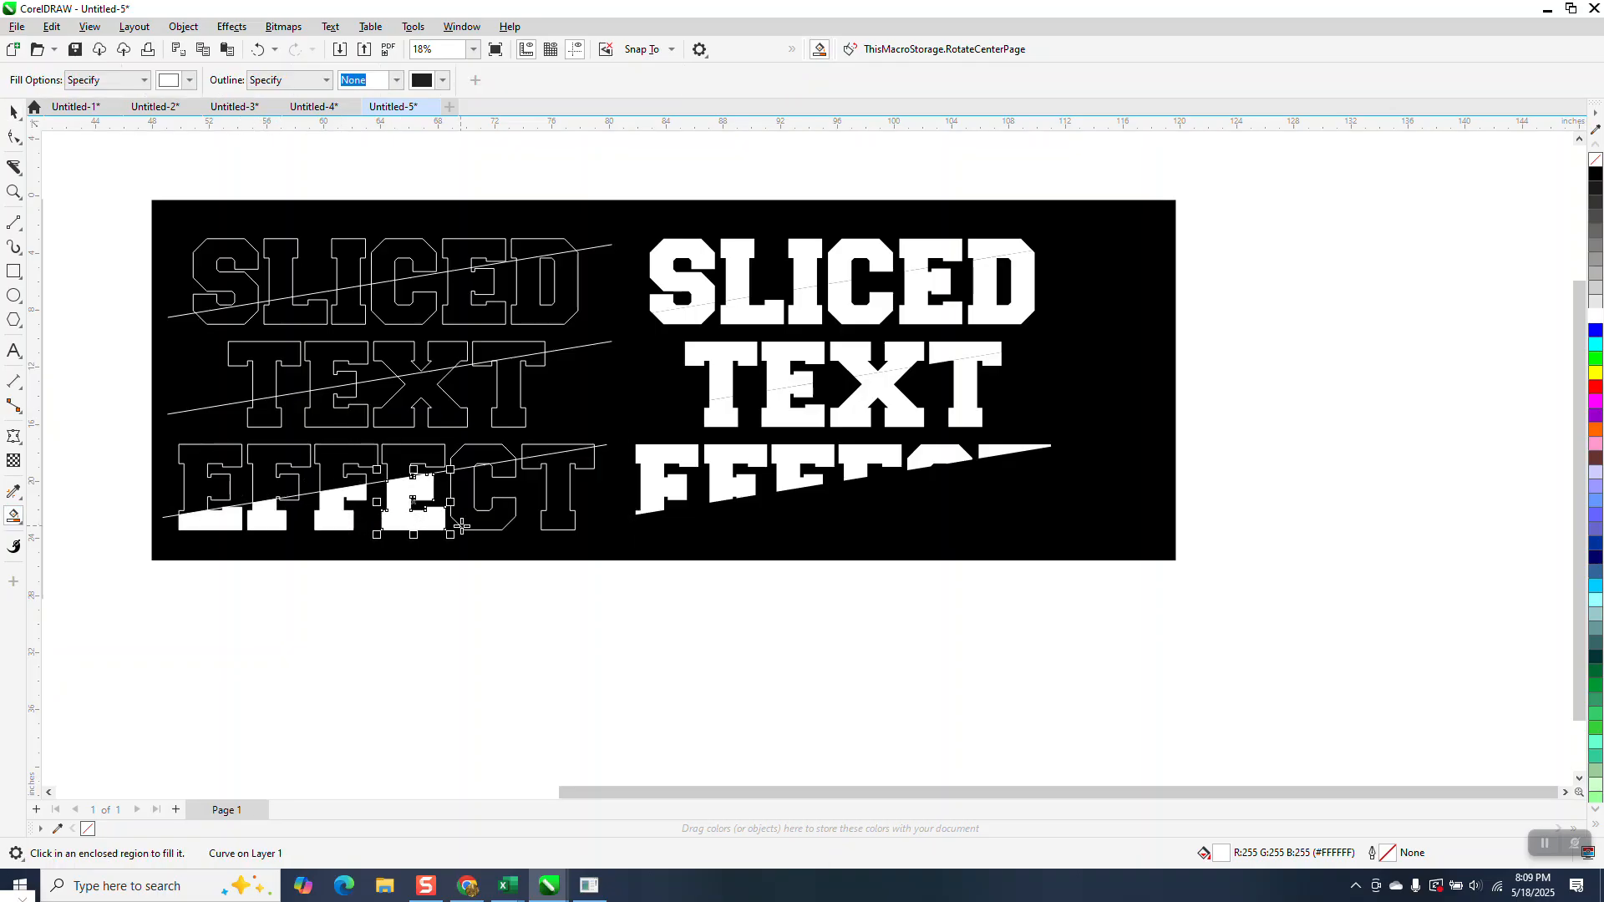
click(499, 523)
click(554, 517)
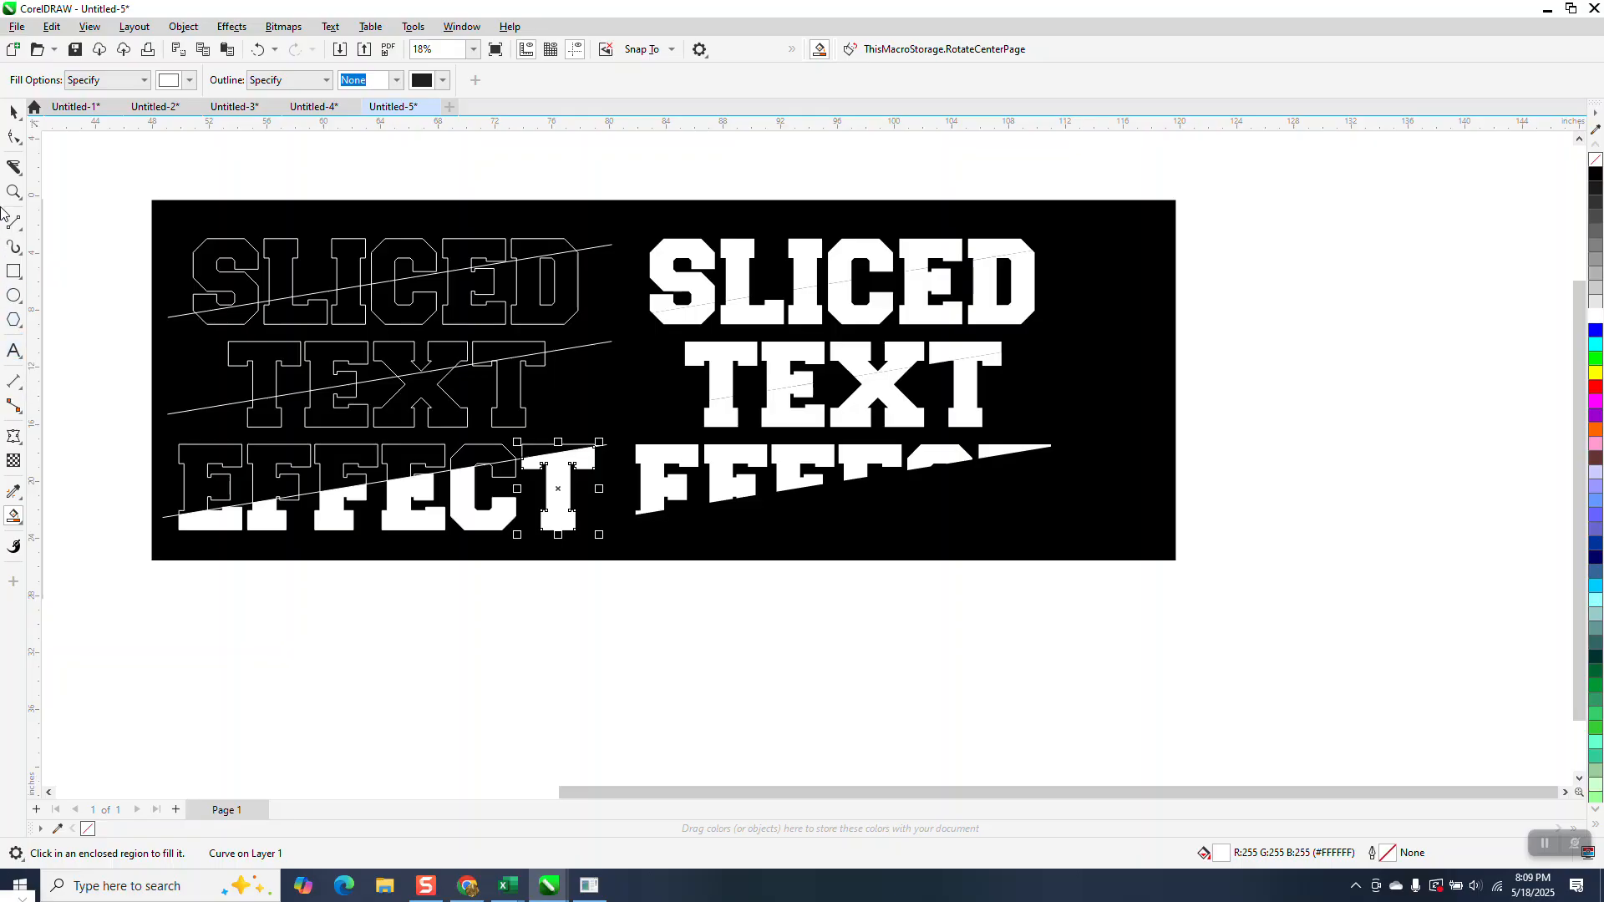
Group the white lower pieces of EFFECT and move the group 32 inches right under the upper EFFECT pieces.
click(13, 111)
drag(147, 440, 619, 578)
key(ctrl+g)
key(Right)
key(Right)
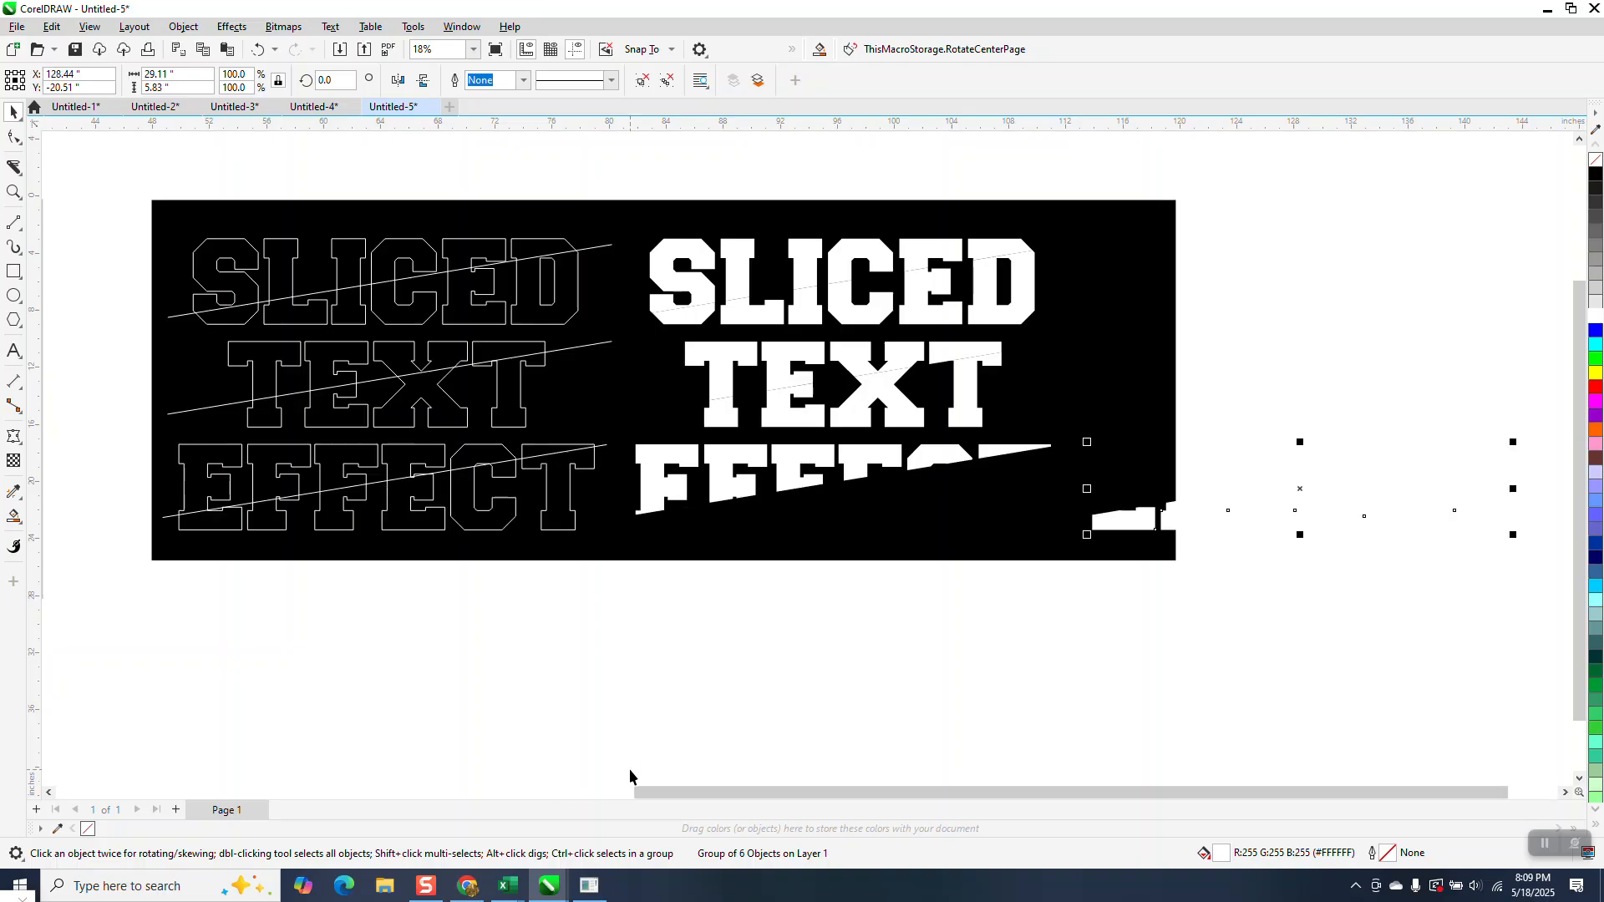
key(Left)
Delete the outlined SLICED TEXT EFFECT lettering together with its three cut lines.
drag(60, 231, 643, 598)
key(Delete)
click(633, 594)
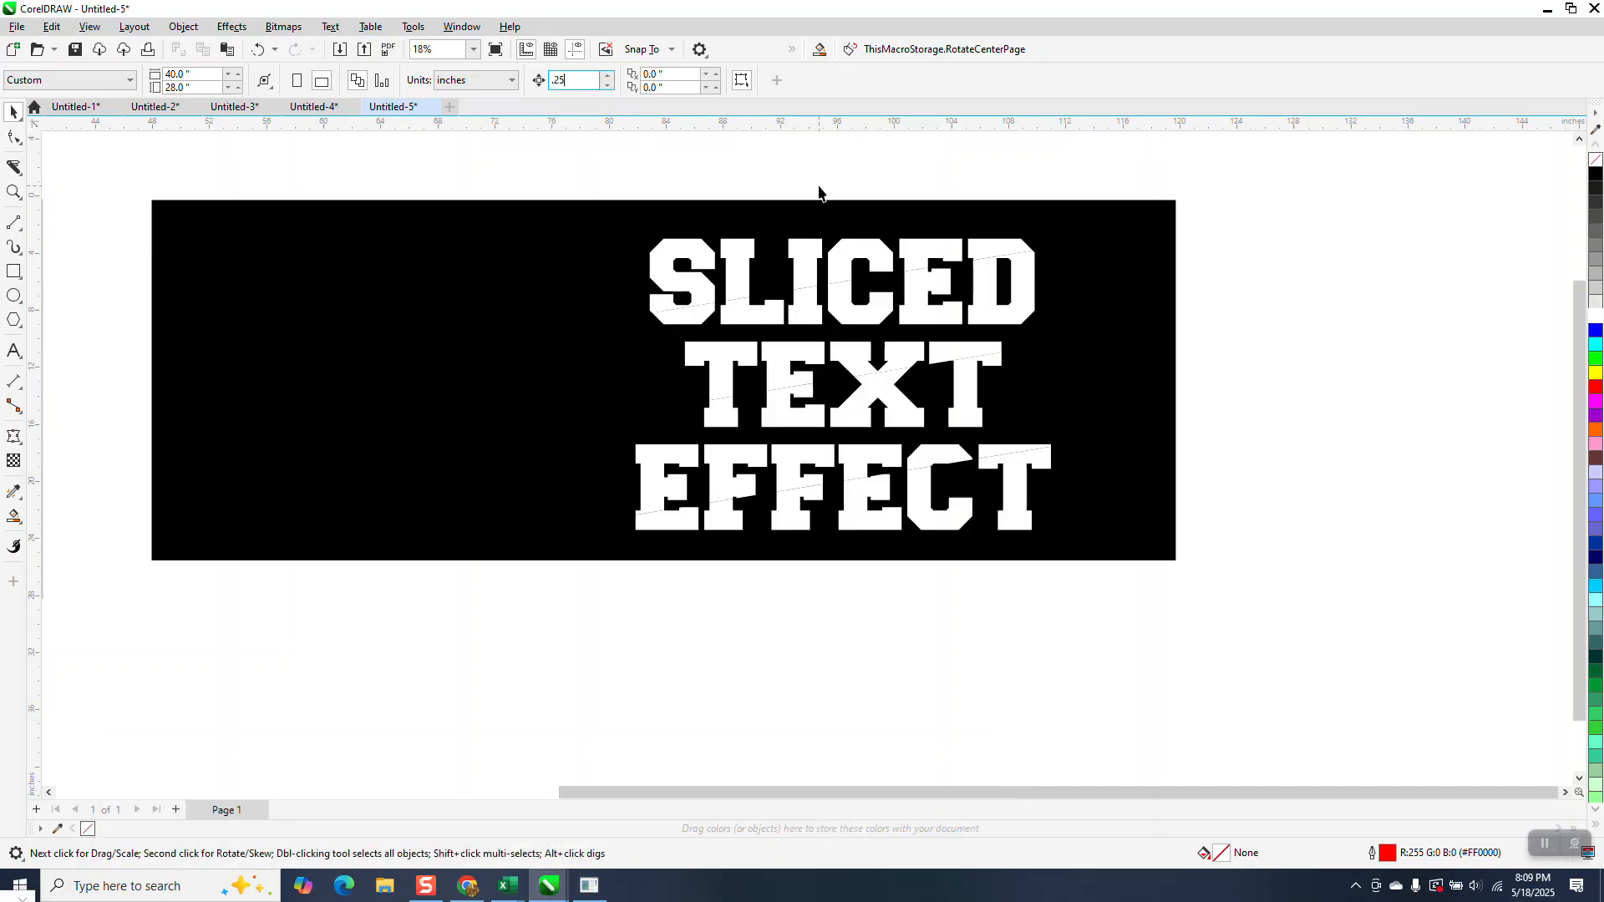
Nudge the upper groups of SLICED, TEXT and EFFECT up 0.25 inch away from their lower pieces.
click(820, 254)
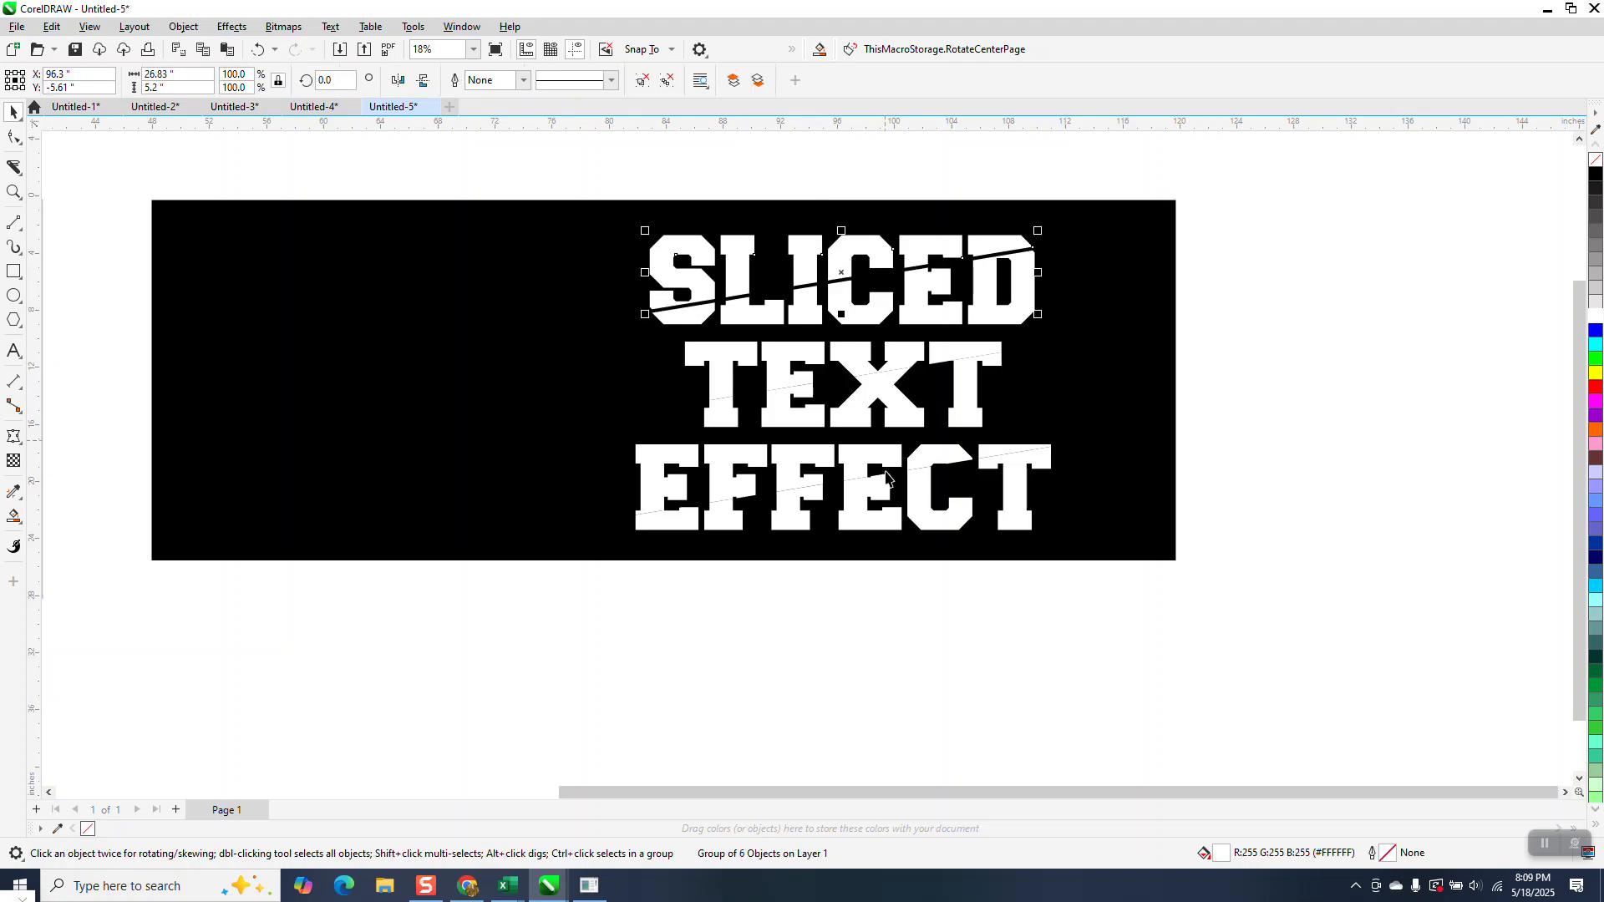
click(865, 403)
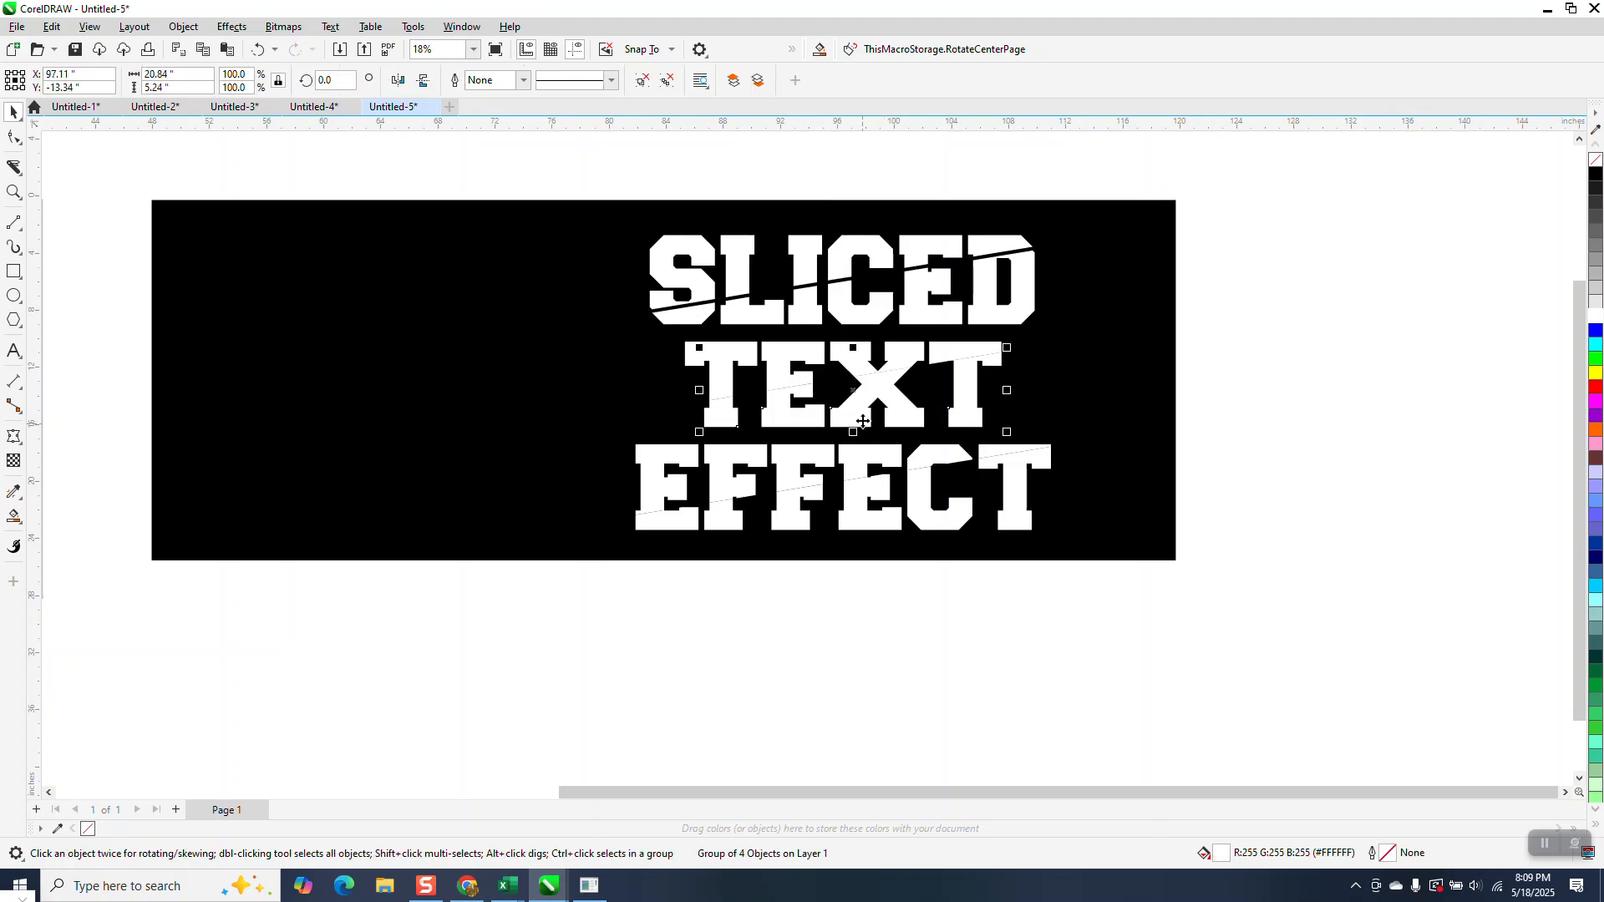
click(1276, 350)
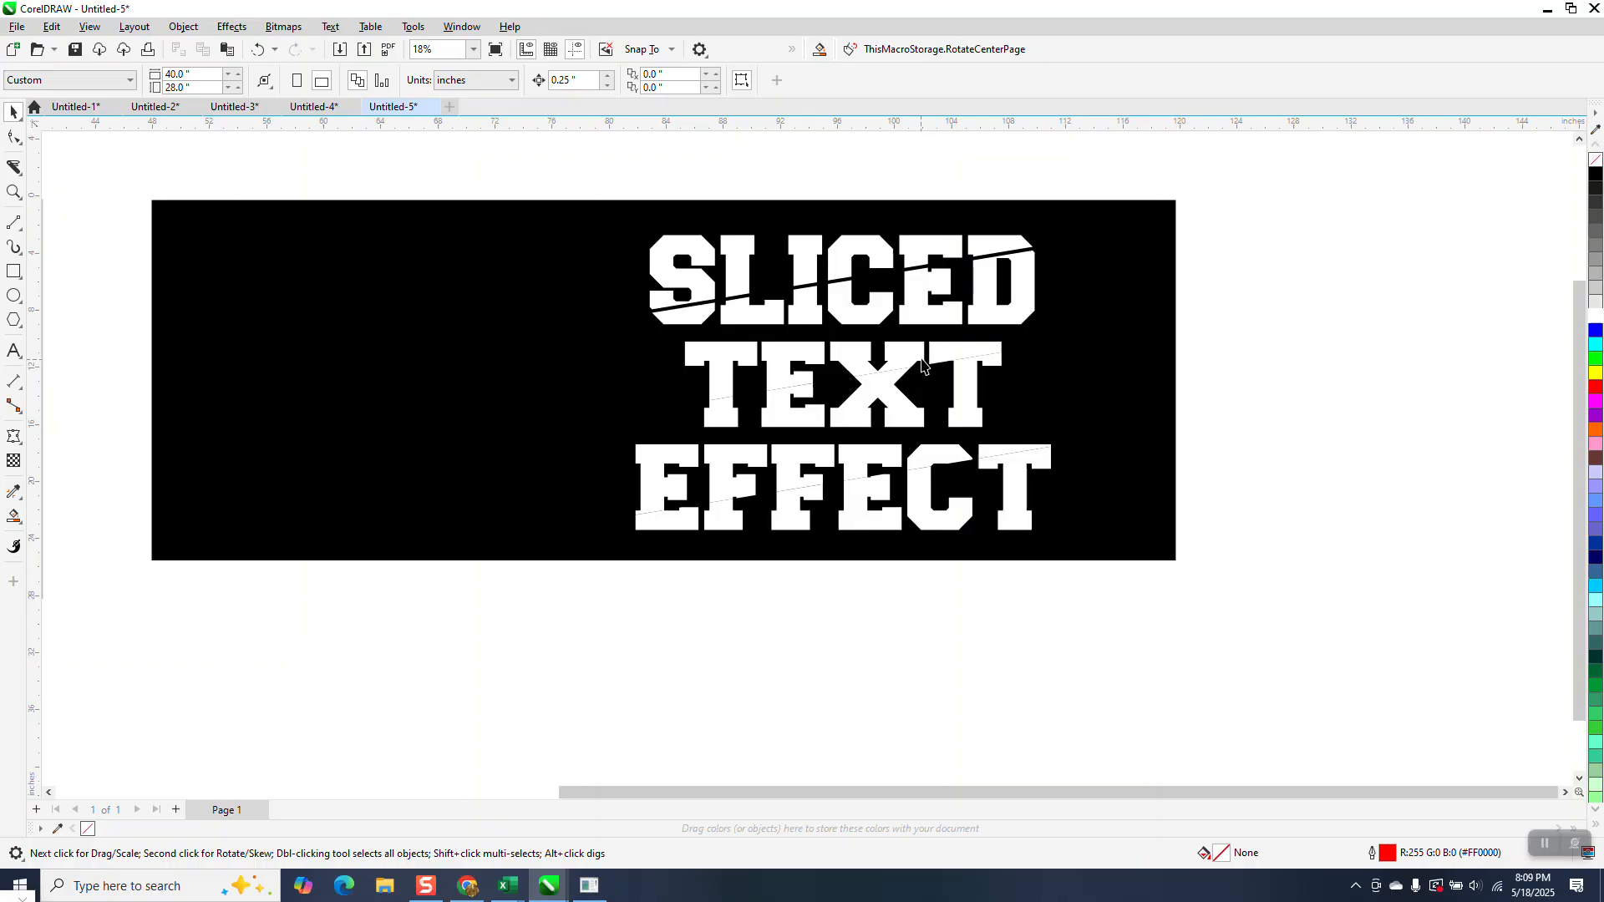
click(922, 365)
key(Up)
click(961, 454)
key(Up)
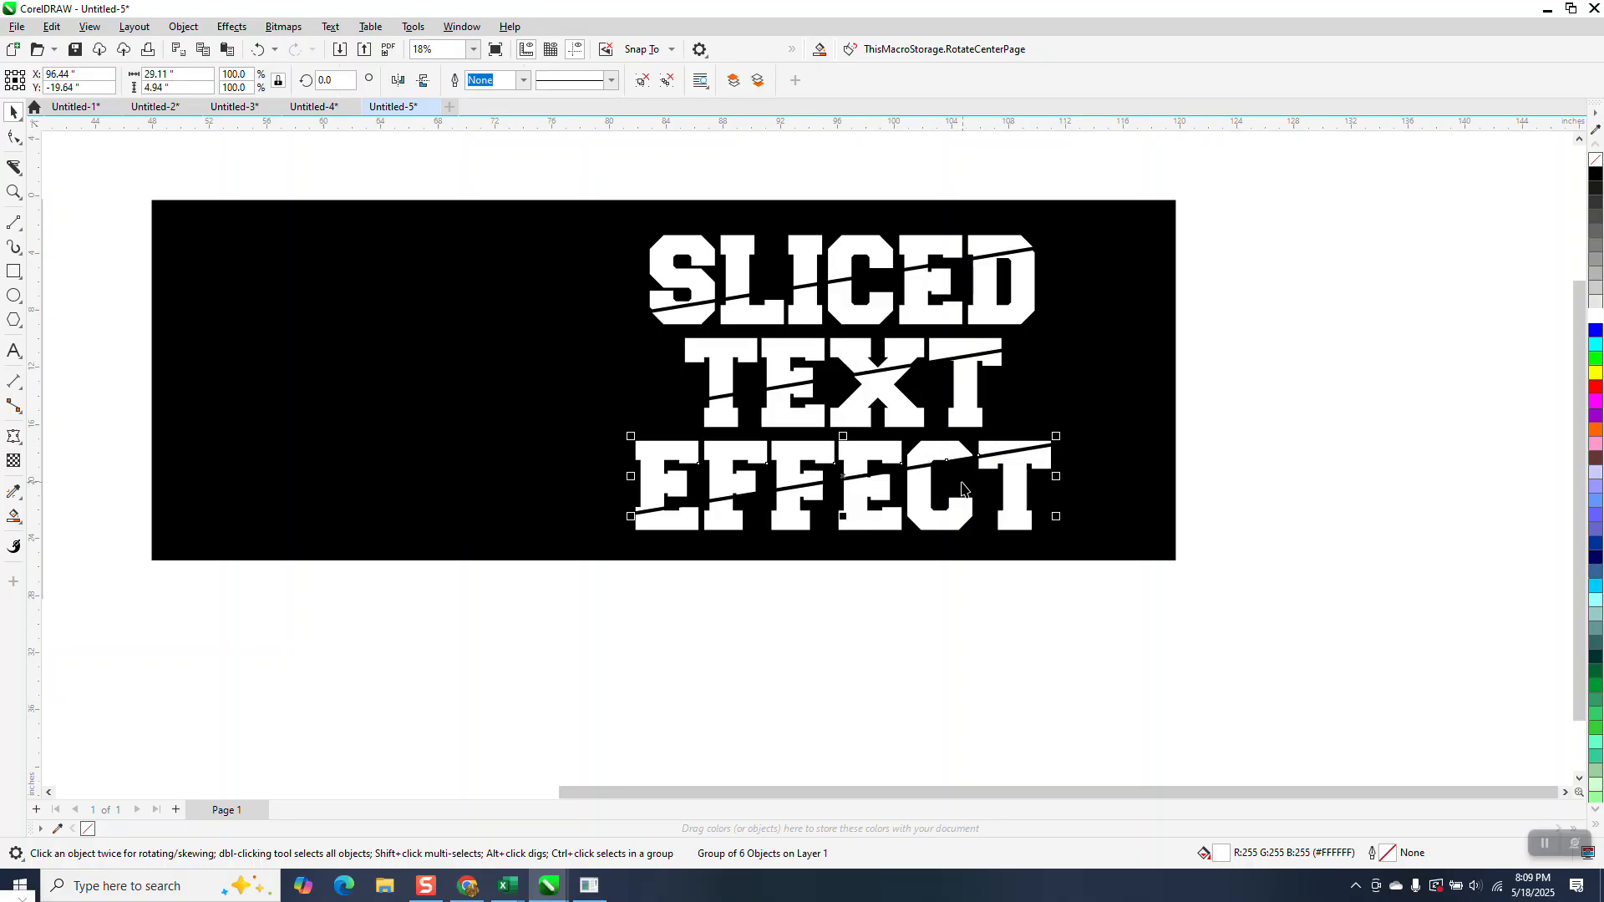
Undo the upward moves of the upper groups and the deletion of the outlined lettering and cut lines.
click(259, 50)
click(259, 50)
click(259, 50)
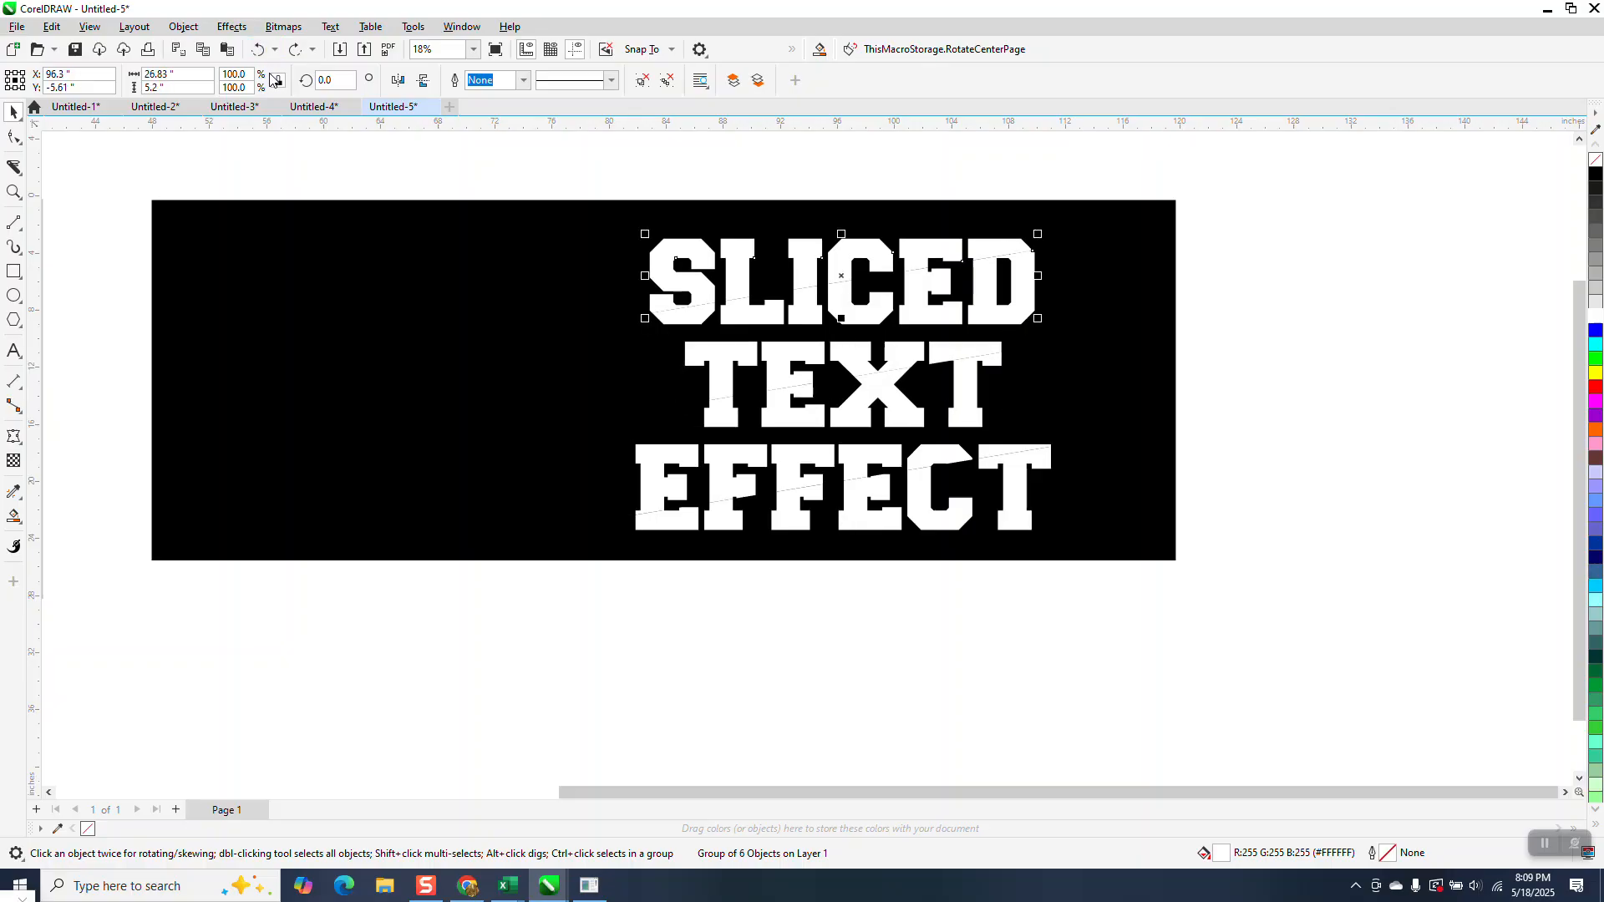
click(257, 52)
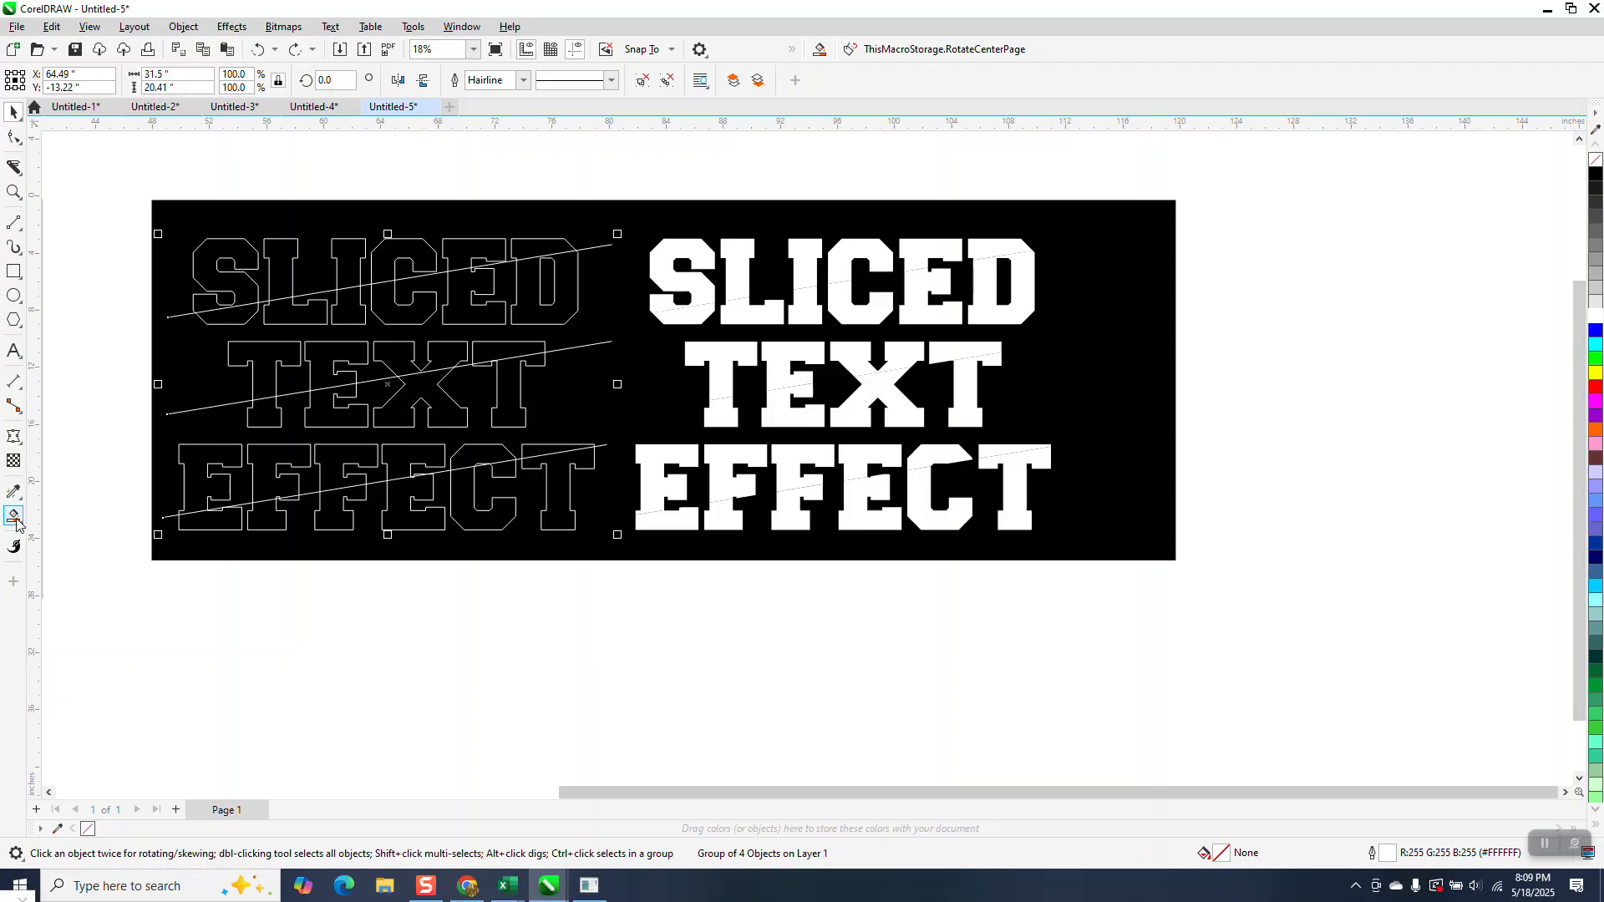
Smart Fill the missing piece of the C in EFFECT just below the cut line in white and move it 32 inches right.
click(516, 473)
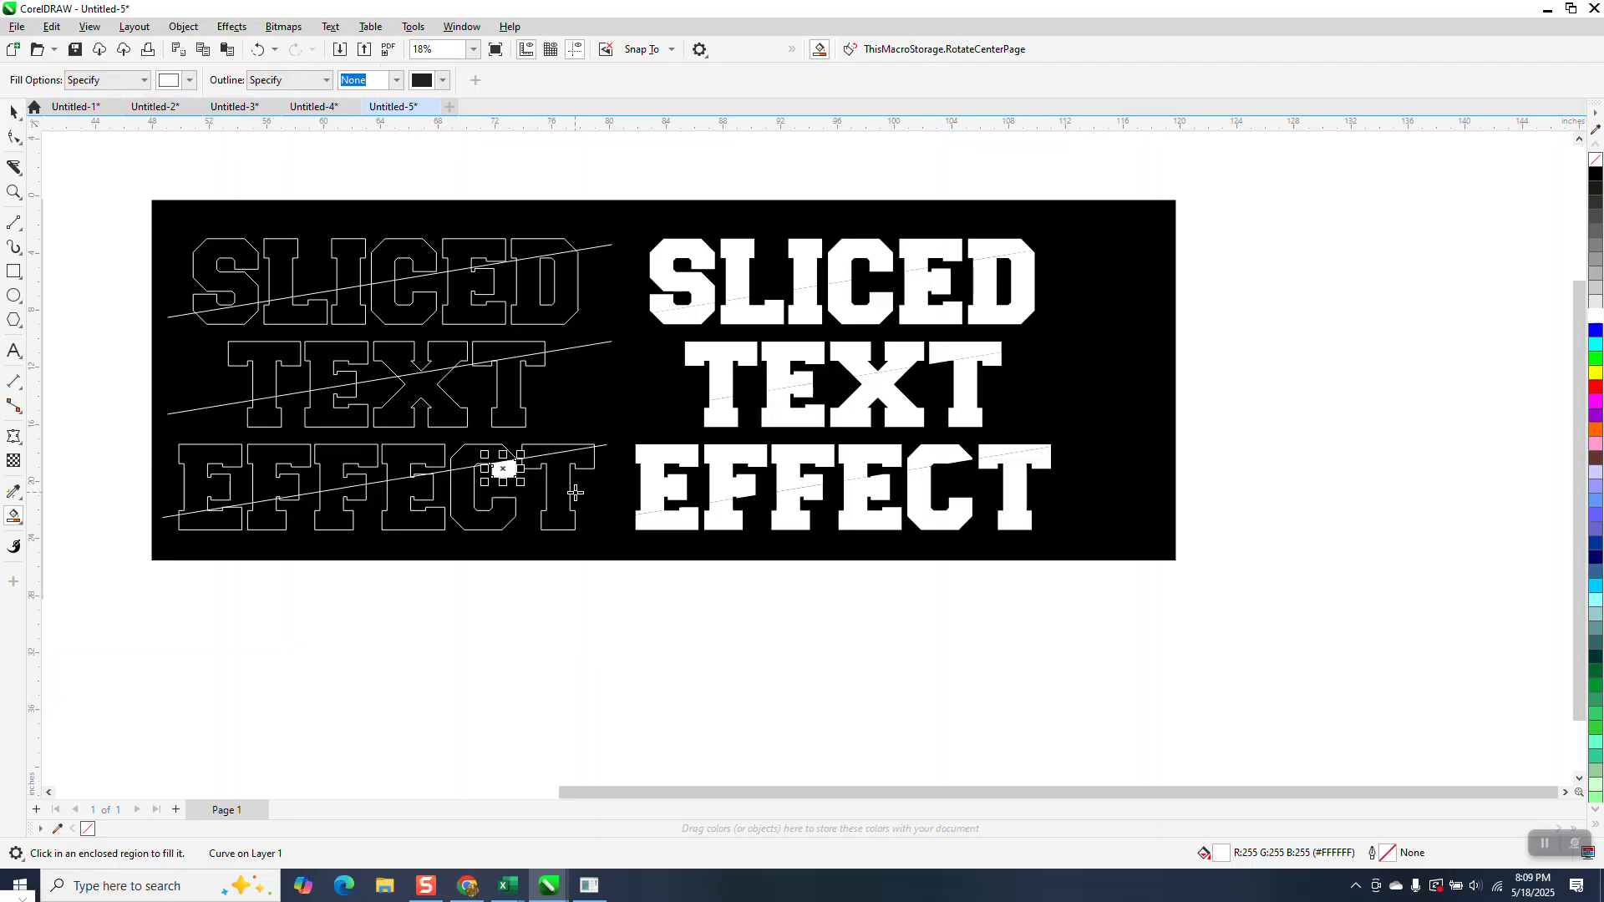
key(Right)
click(14, 112)
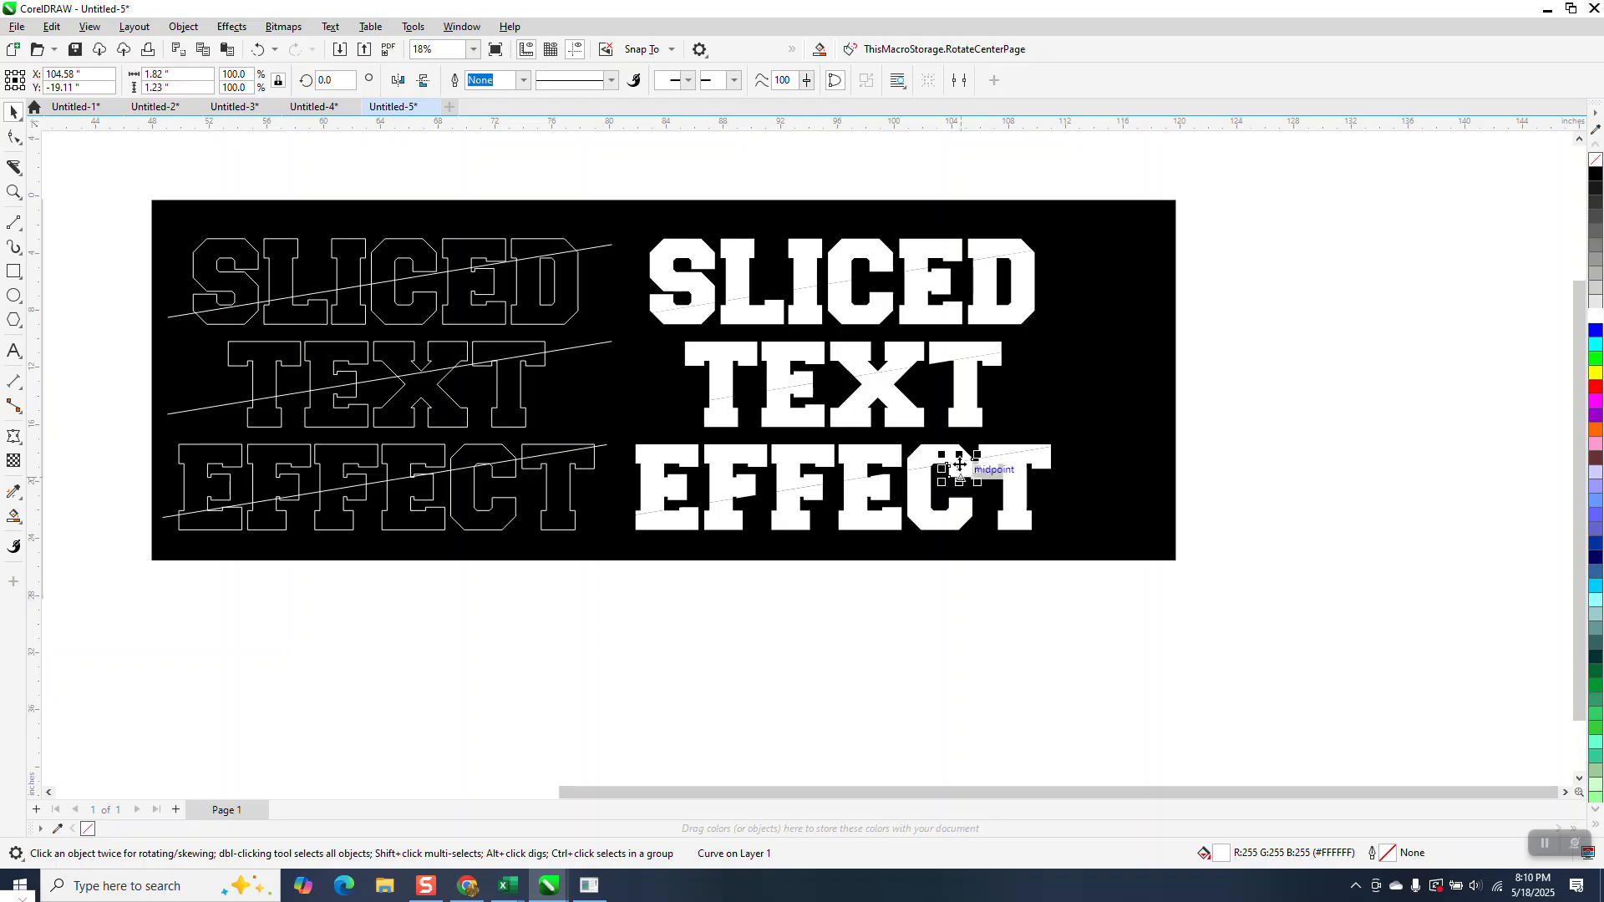
Stretch the black background rectangle downward to a height of about 37.44 inches.
click(1040, 464)
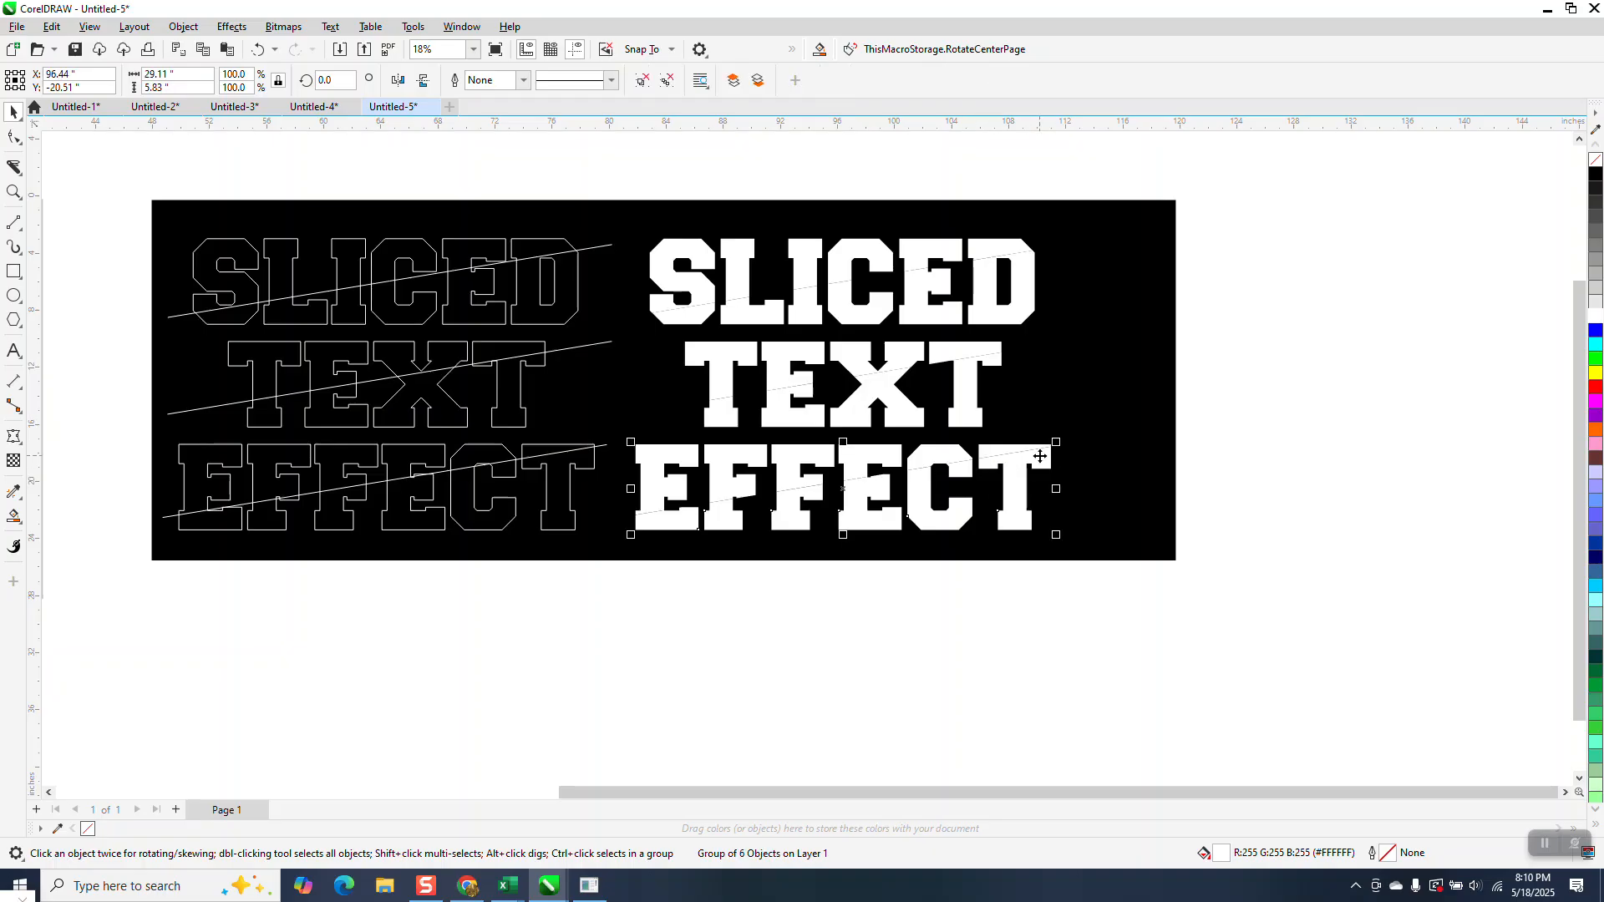
click(1107, 539)
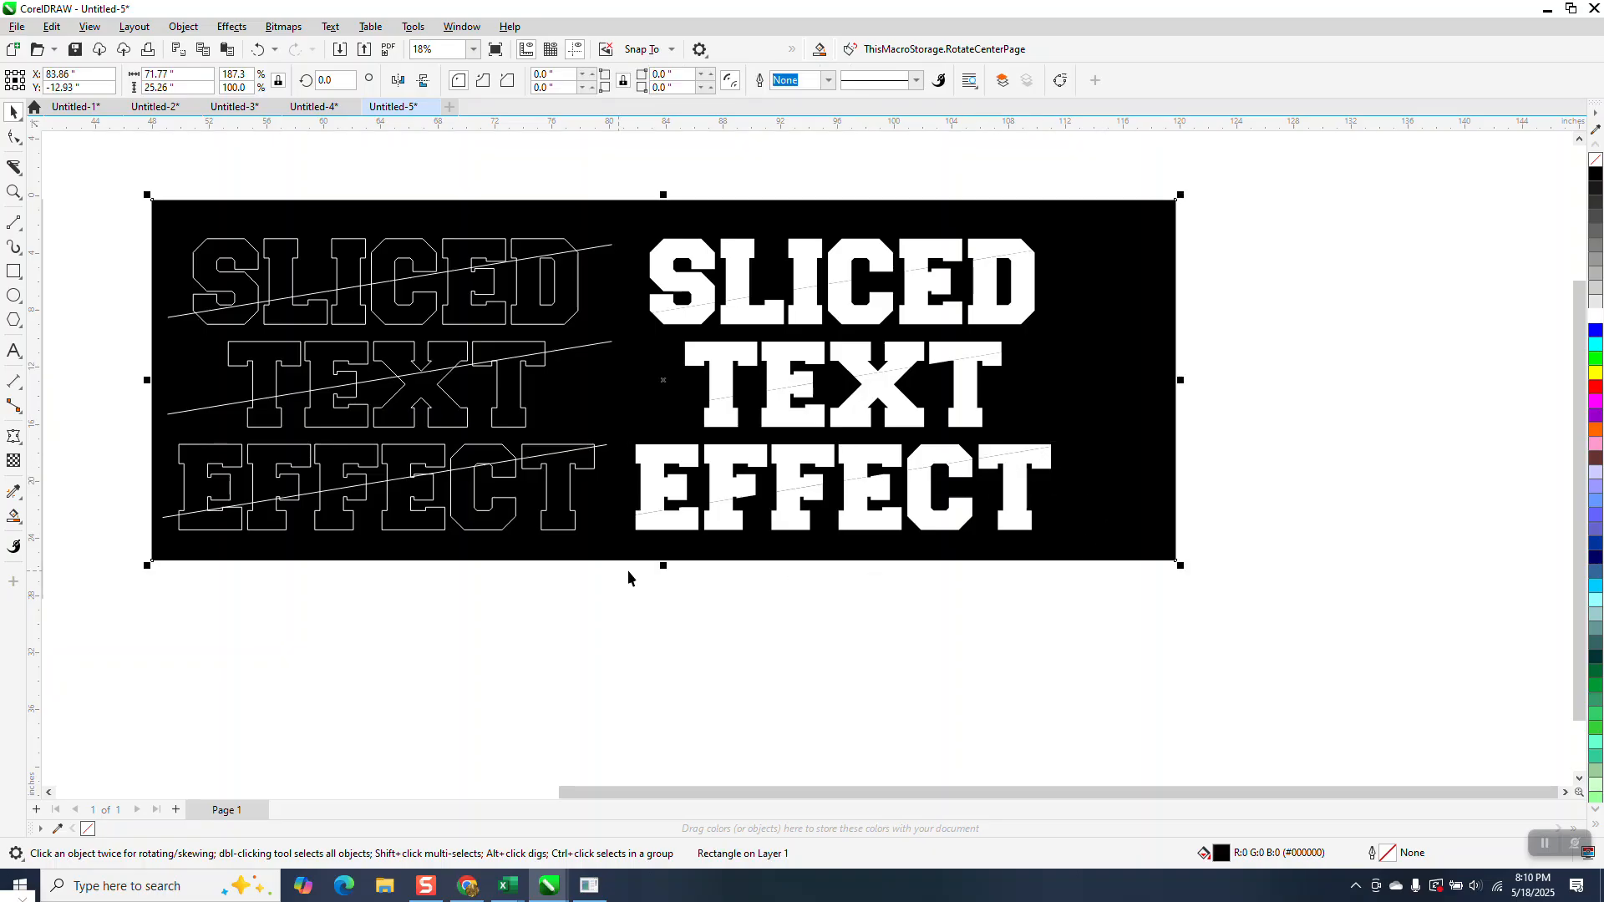
drag(663, 566, 663, 731)
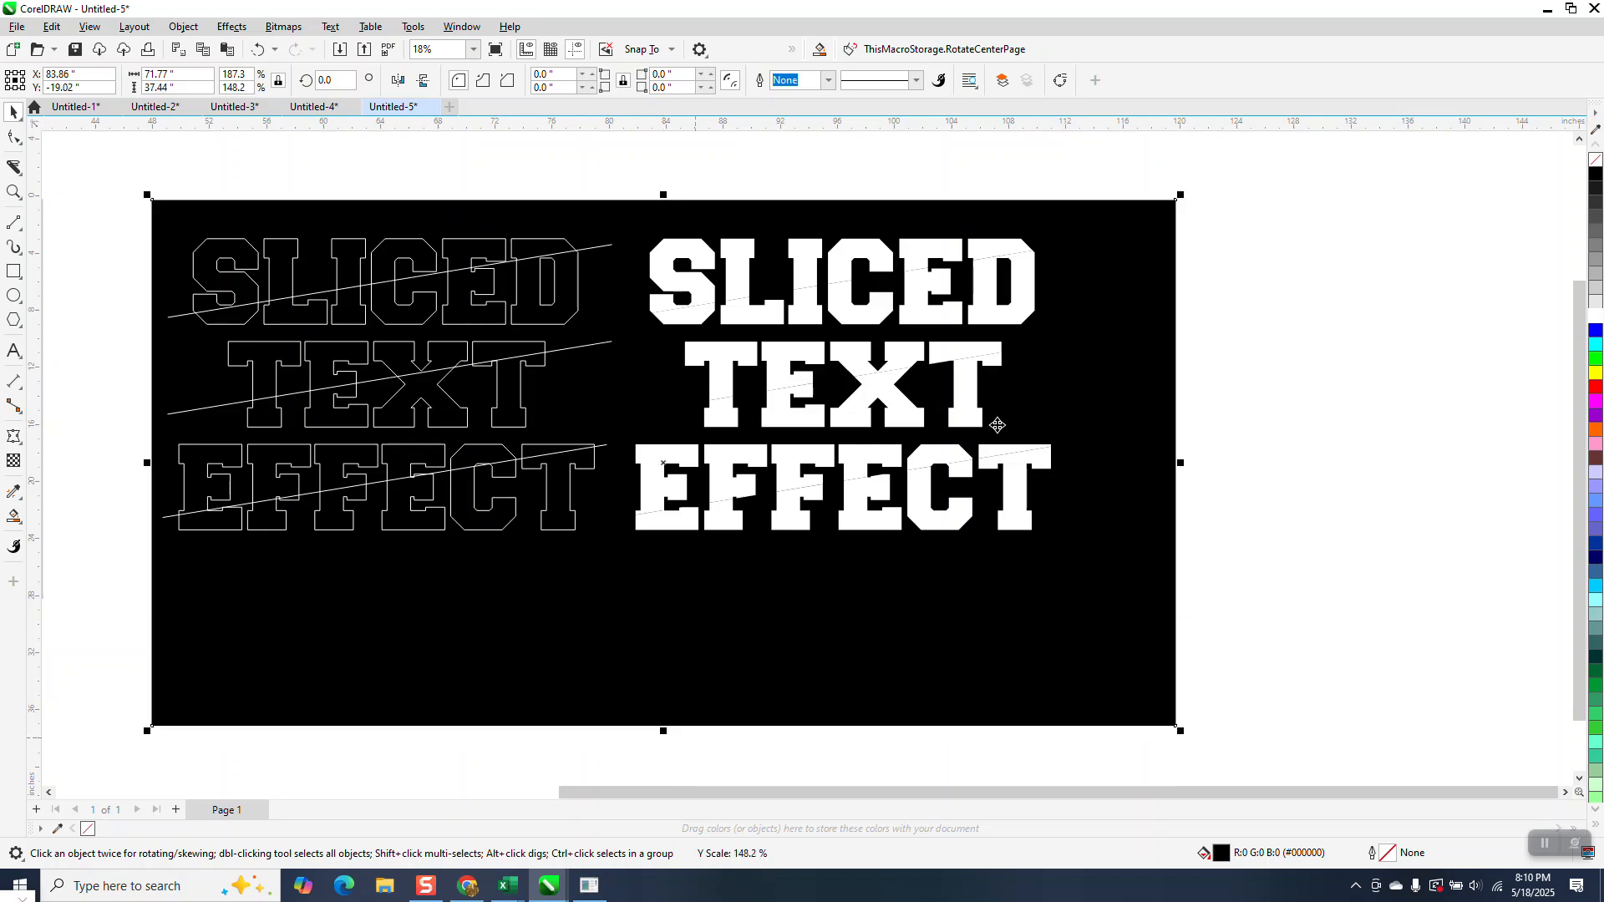
Move the lower EFFECT group and the loose C piece 32 inches down, off the black background.
click(1006, 468)
key(shift+Page_Down)
click(966, 478)
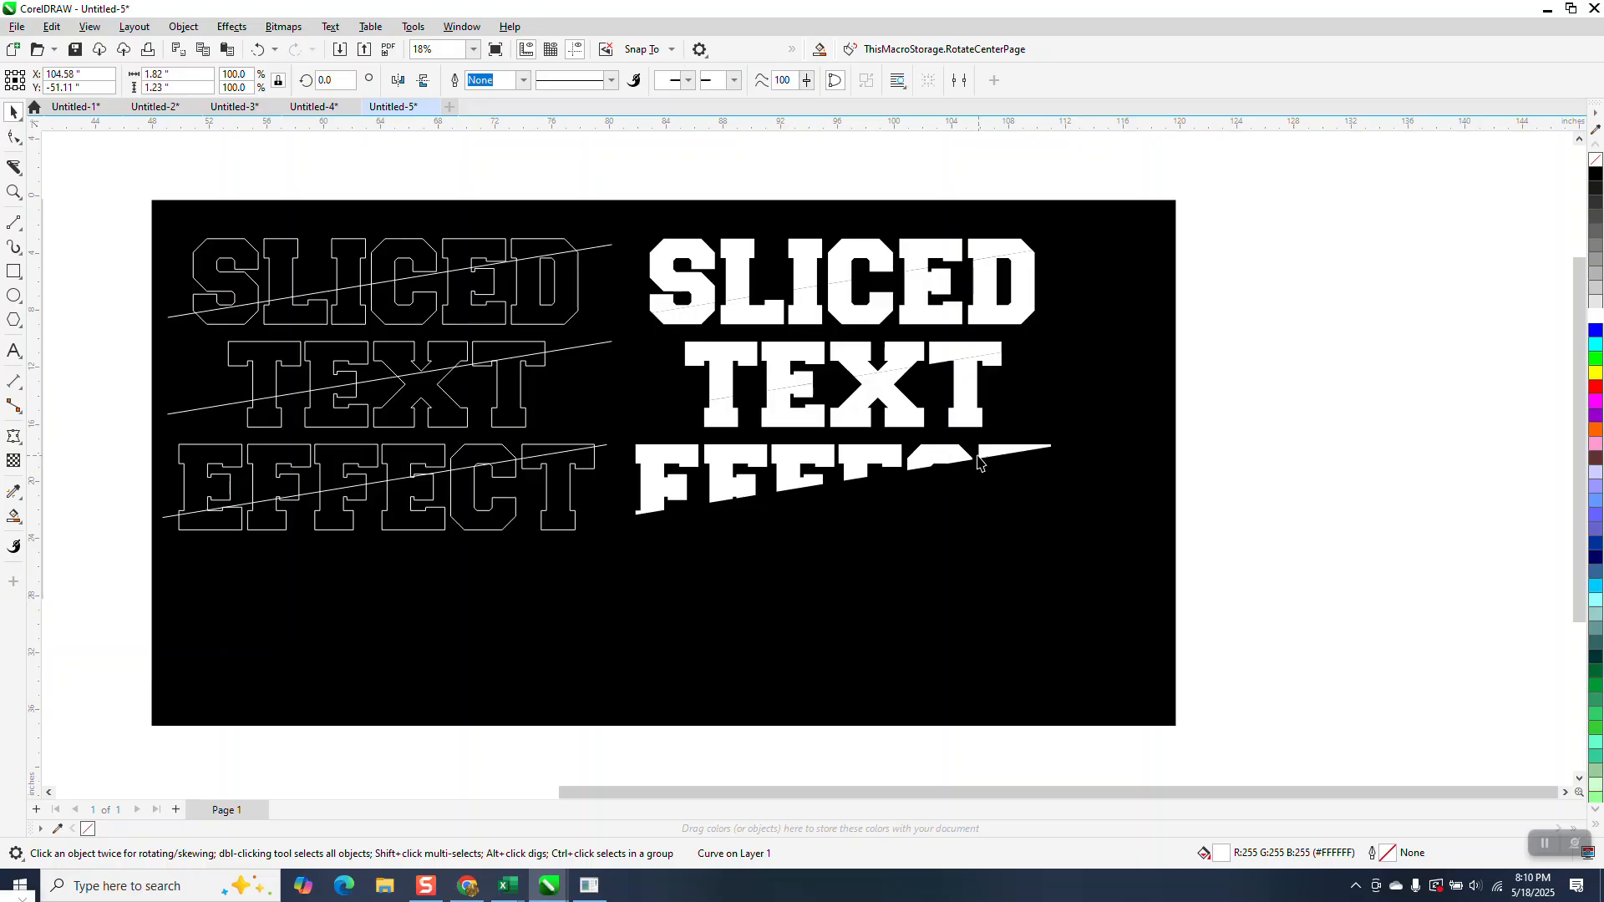
Group the lower EFFECT pieces with the loose C piece and move the group 32 inches back up into place.
scroll(966, 478, down, 1)
drag(1126, 576, 765, 732)
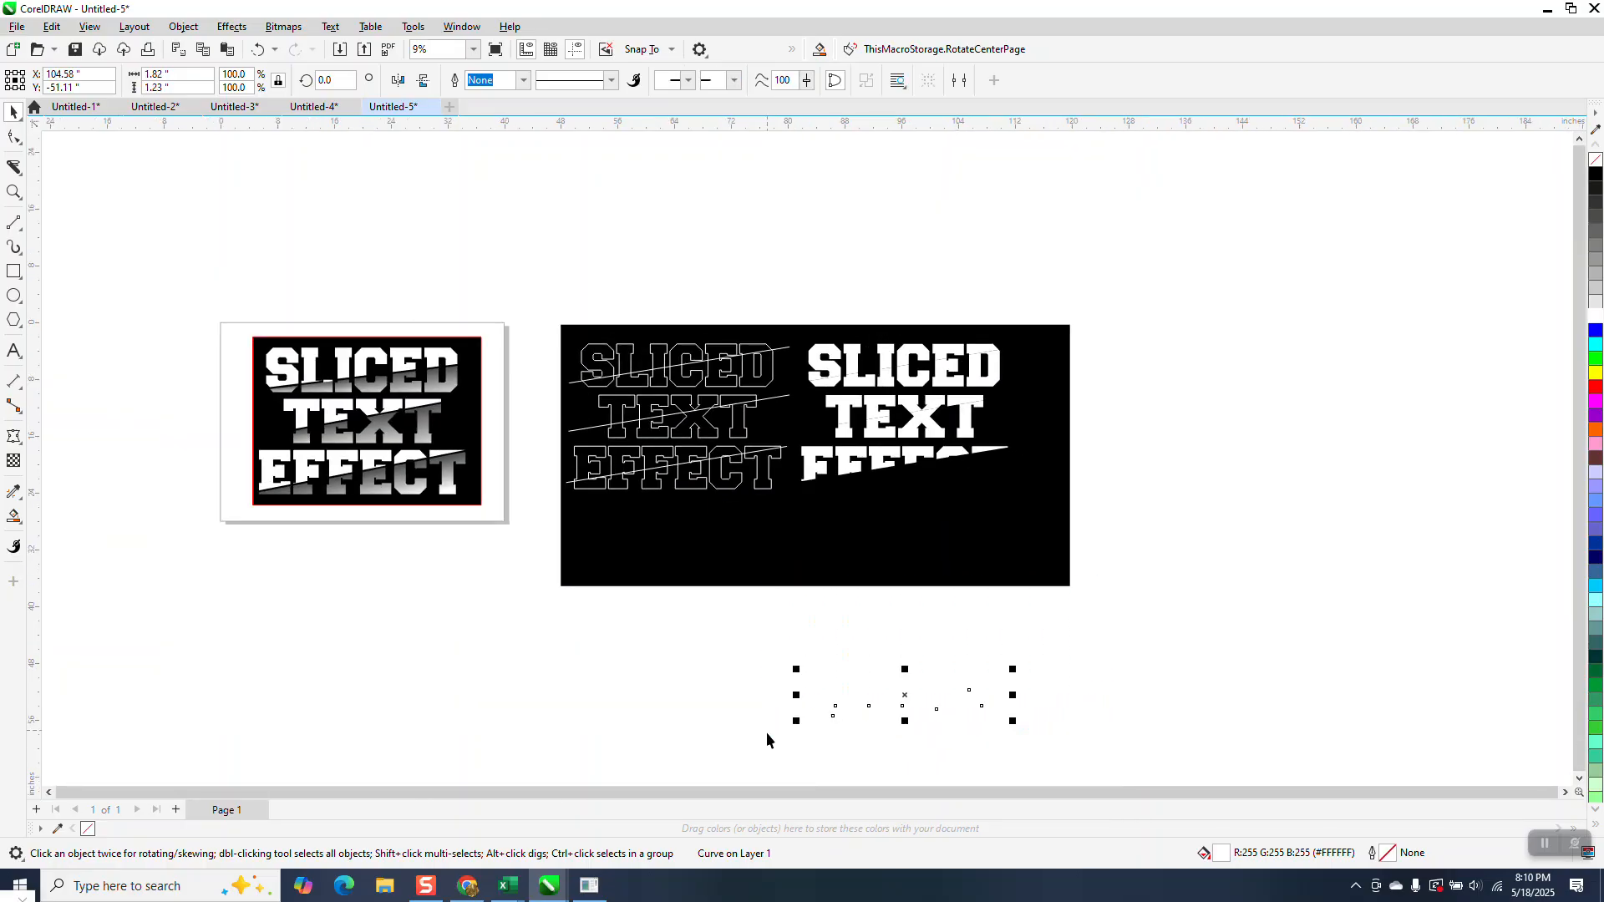
key(ctrl+g)
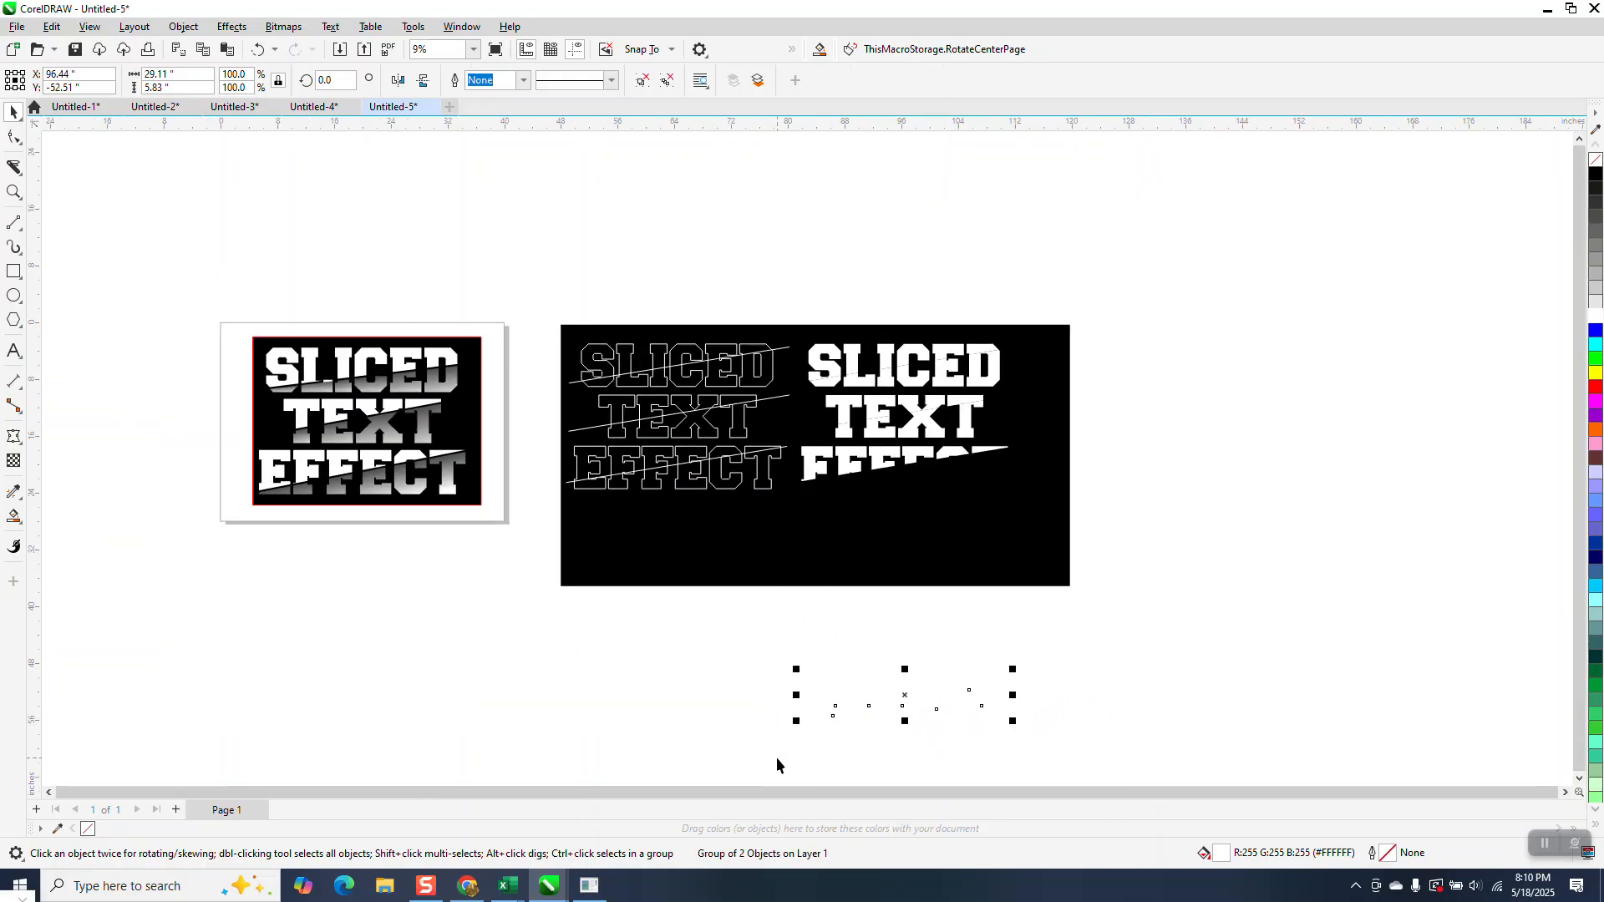
key(shift+Up)
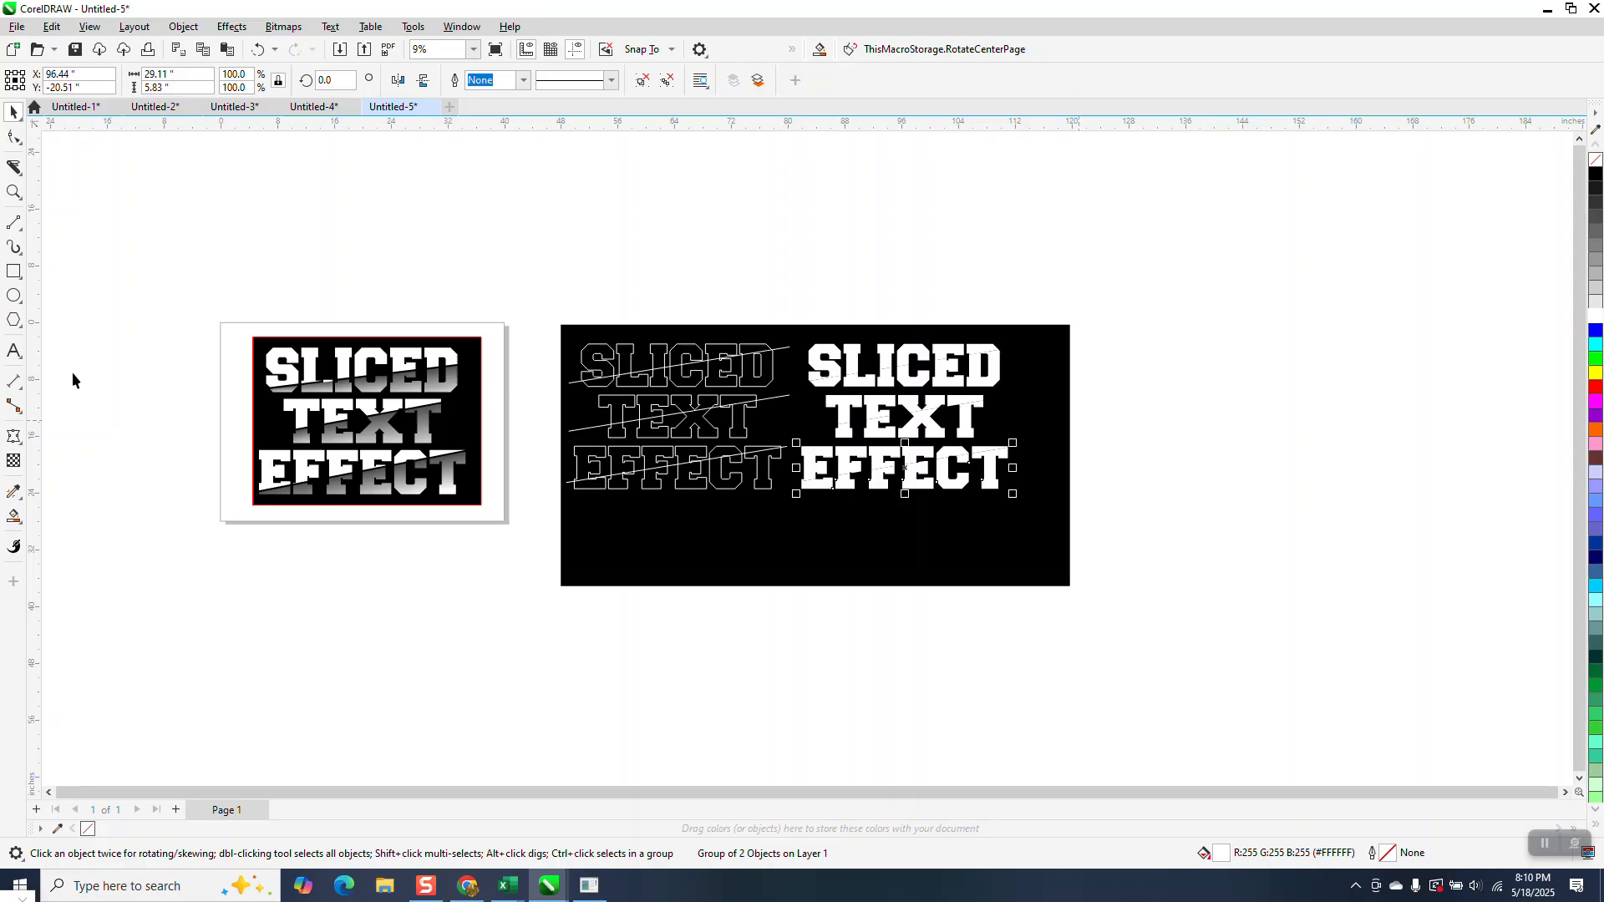
Set the nudge distance to 0.25 inch with nothing selected.
click(13, 192)
drag(799, 333, 1069, 512)
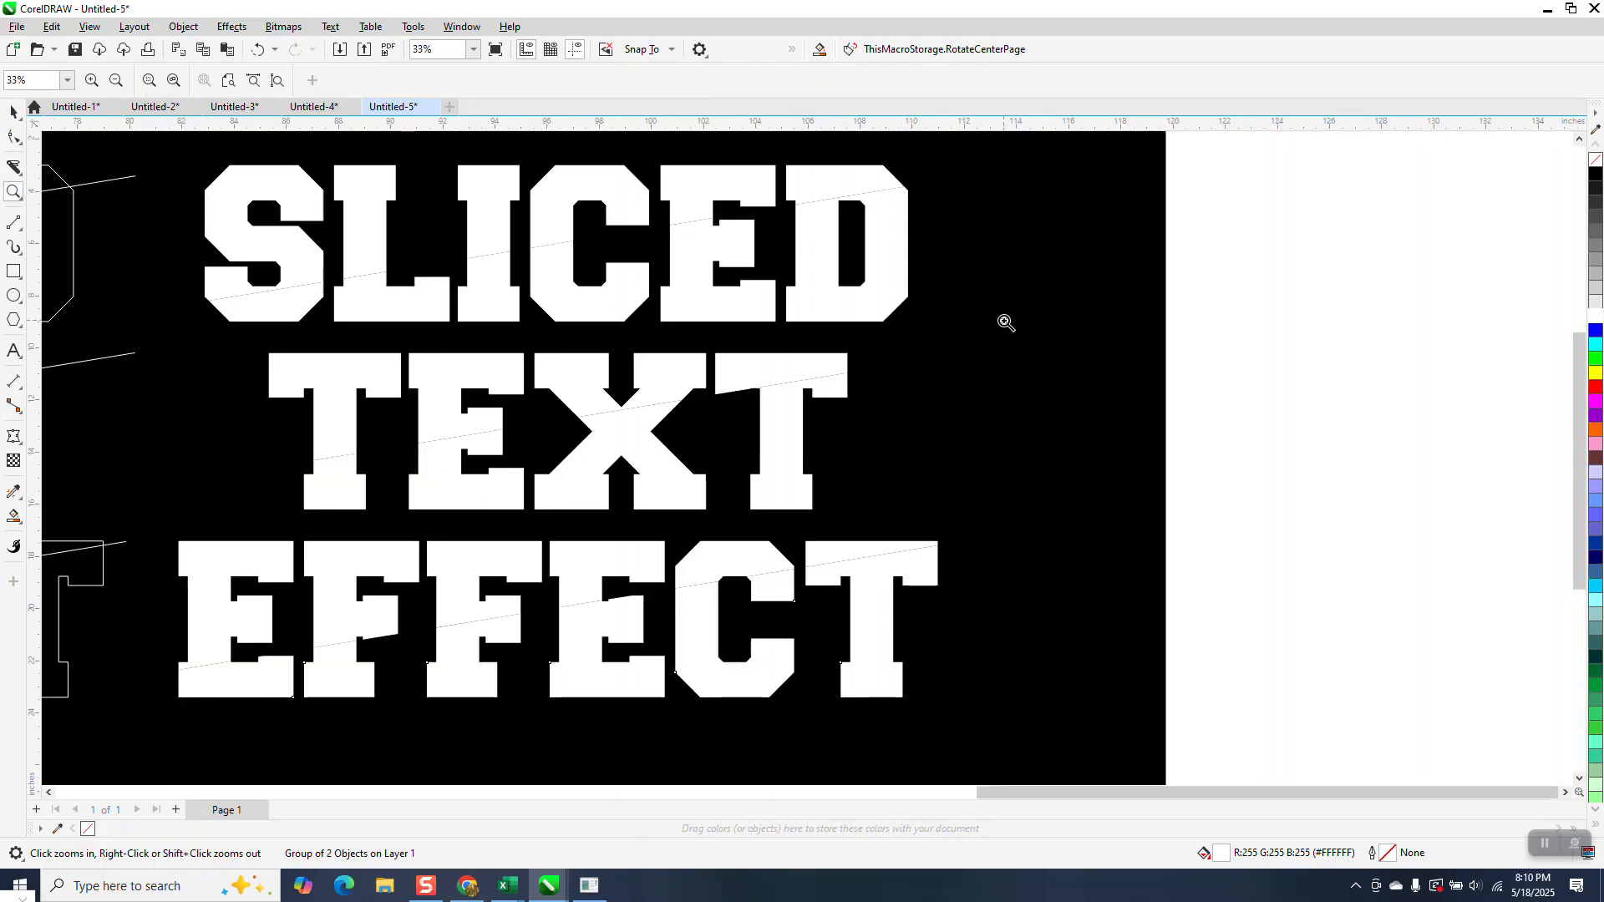
key(space)
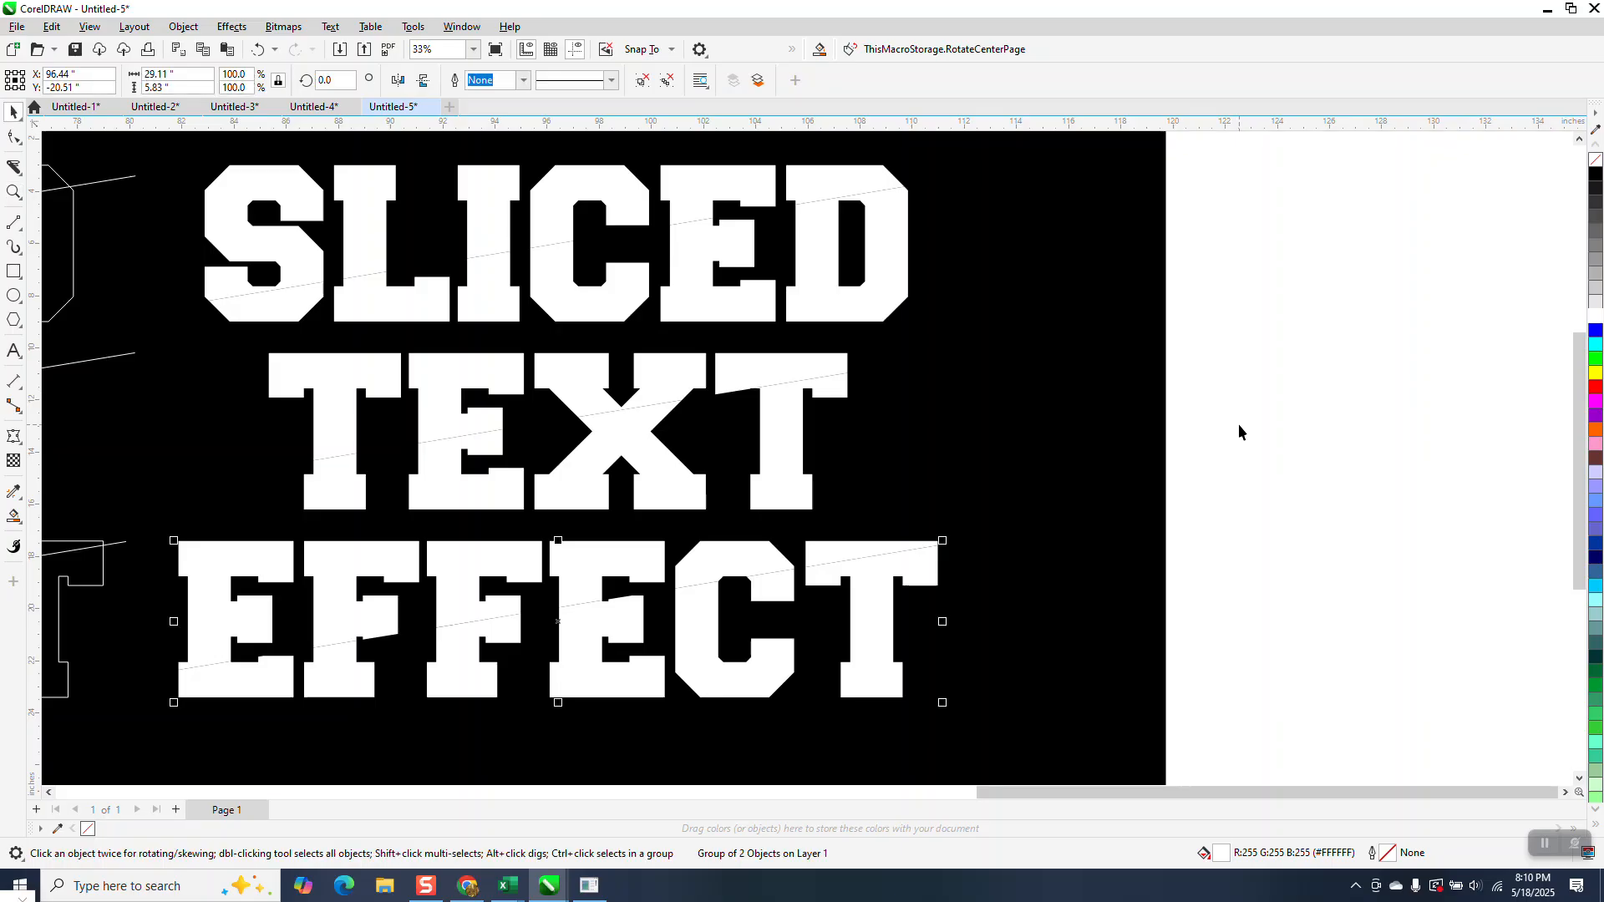
click(1198, 369)
click(575, 80)
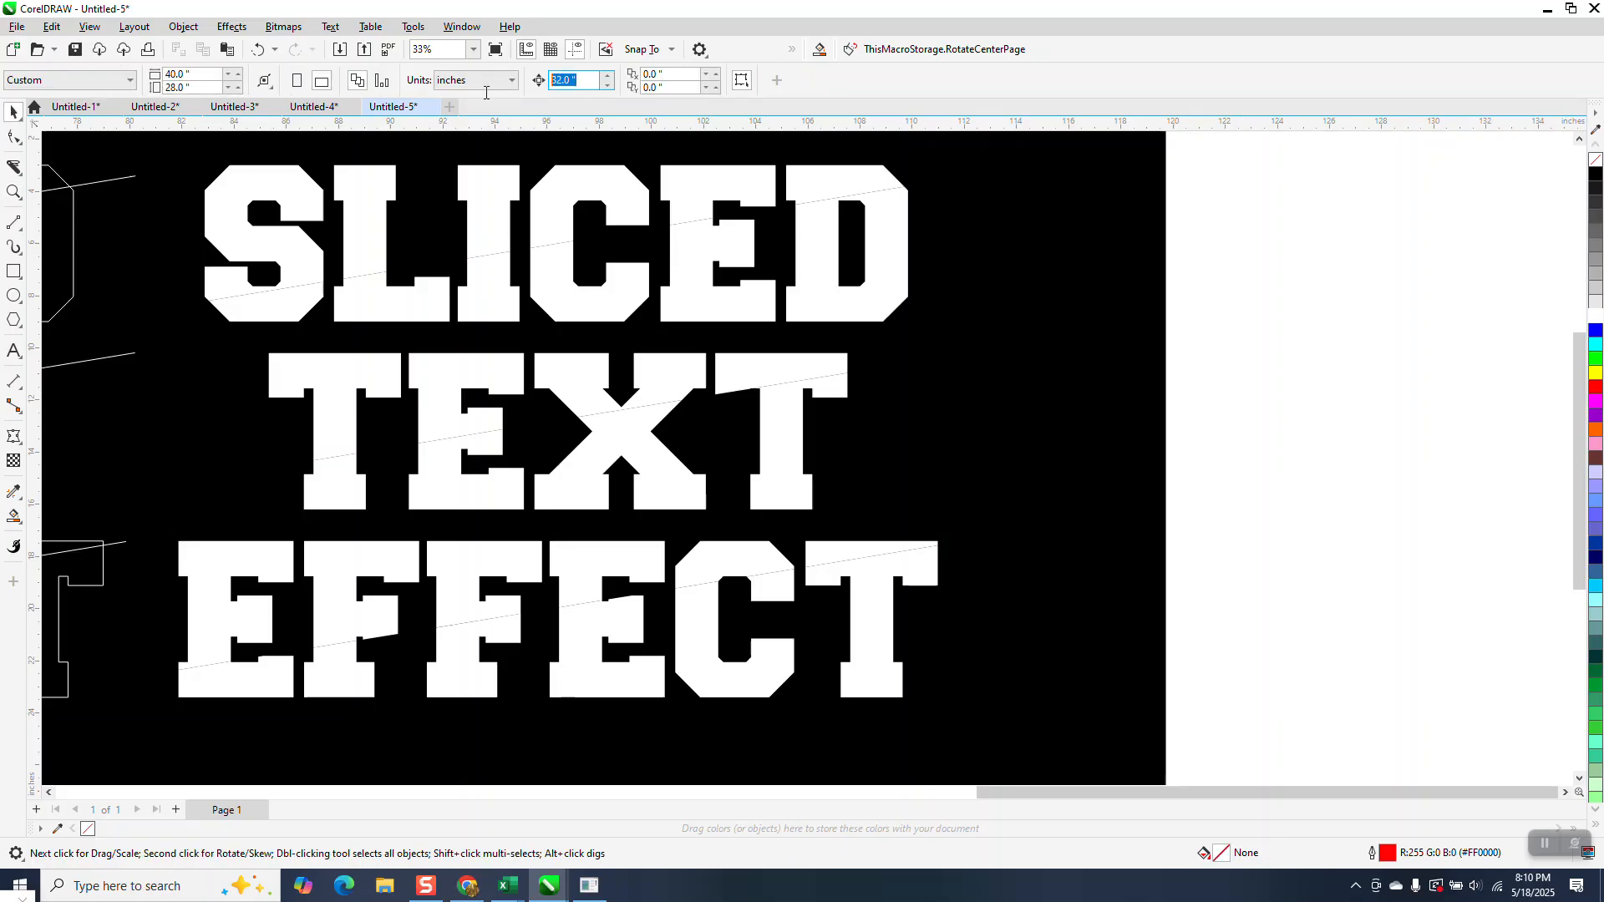
text(.2)
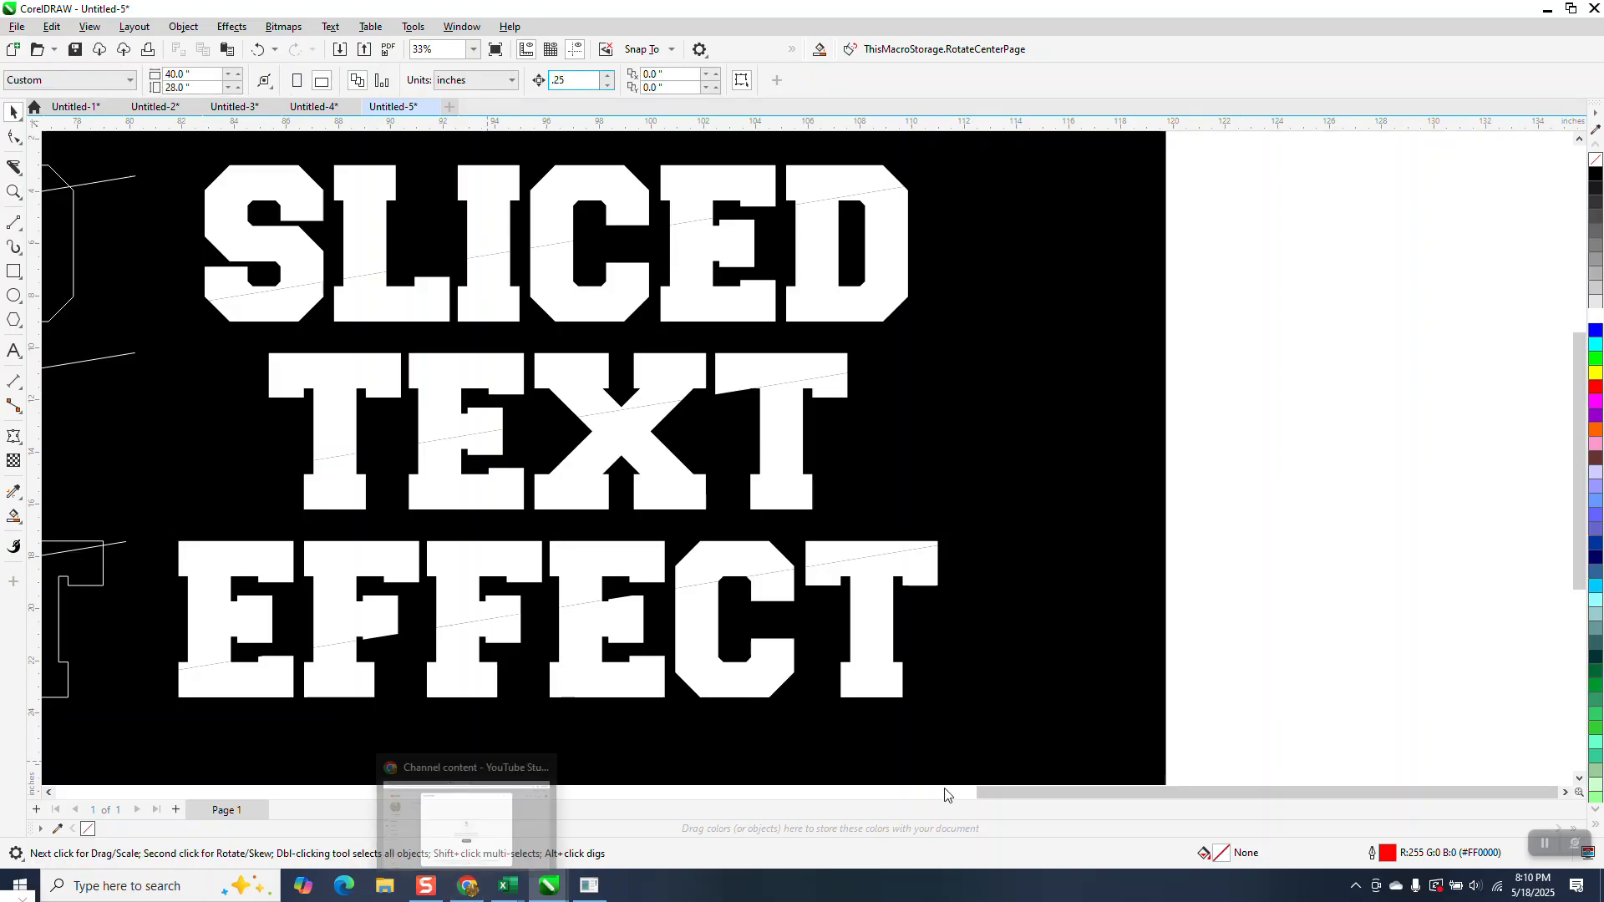
text(5)
key(Return)
Nudge the upper groups of SLICED, TEXT and EFFECT up 0.25 inch to open a gap along each cut.
click(709, 211)
key(Right)
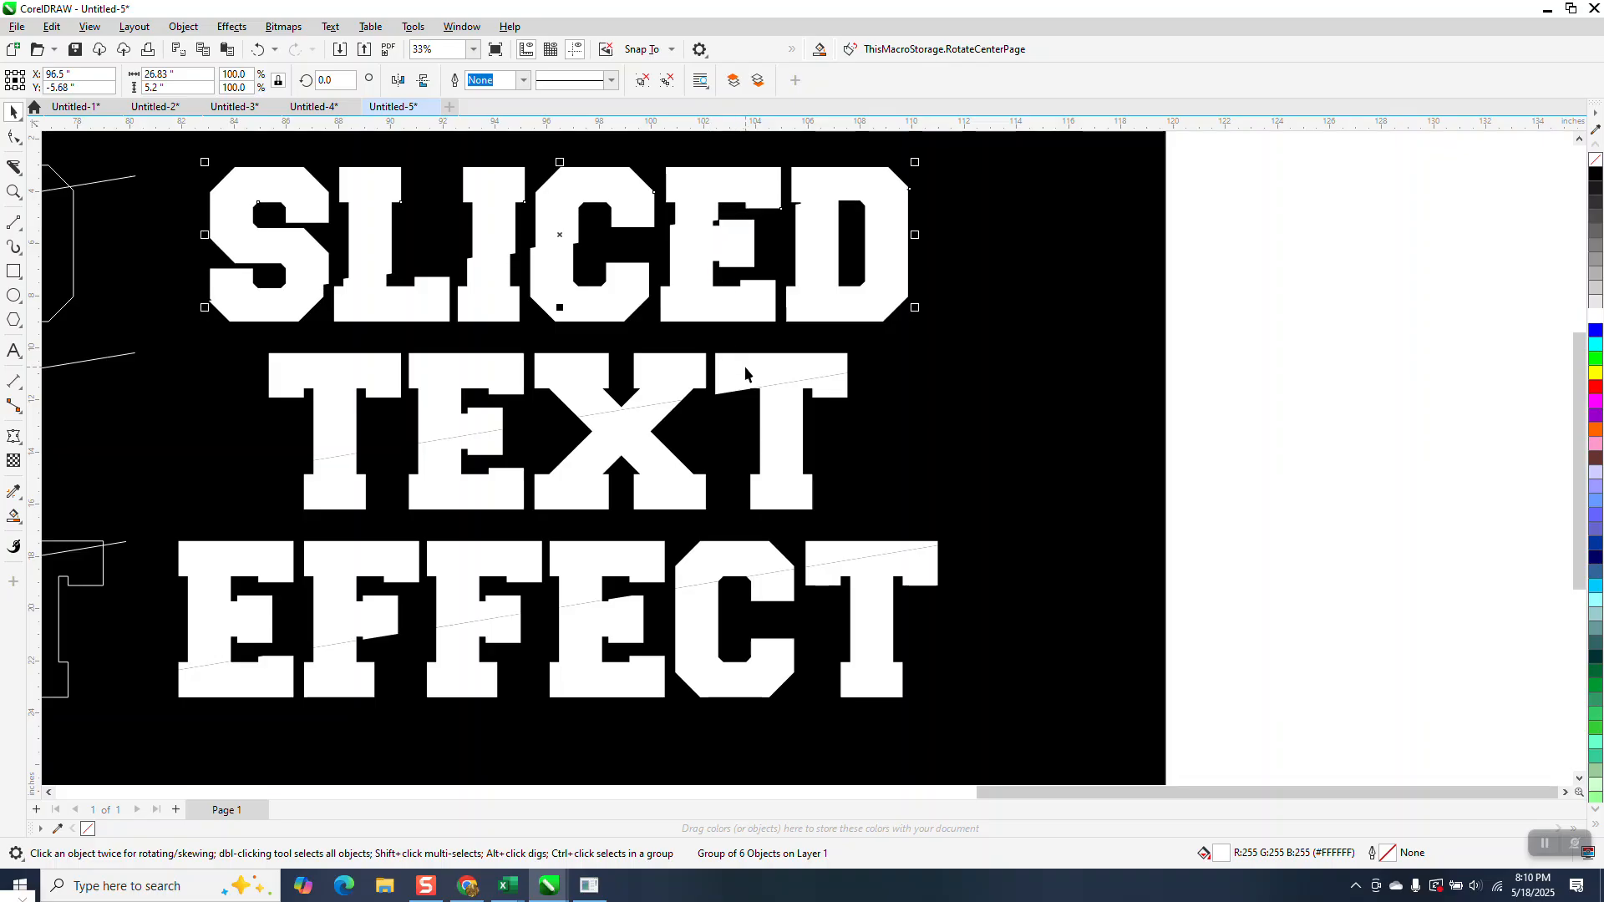
key(Left)
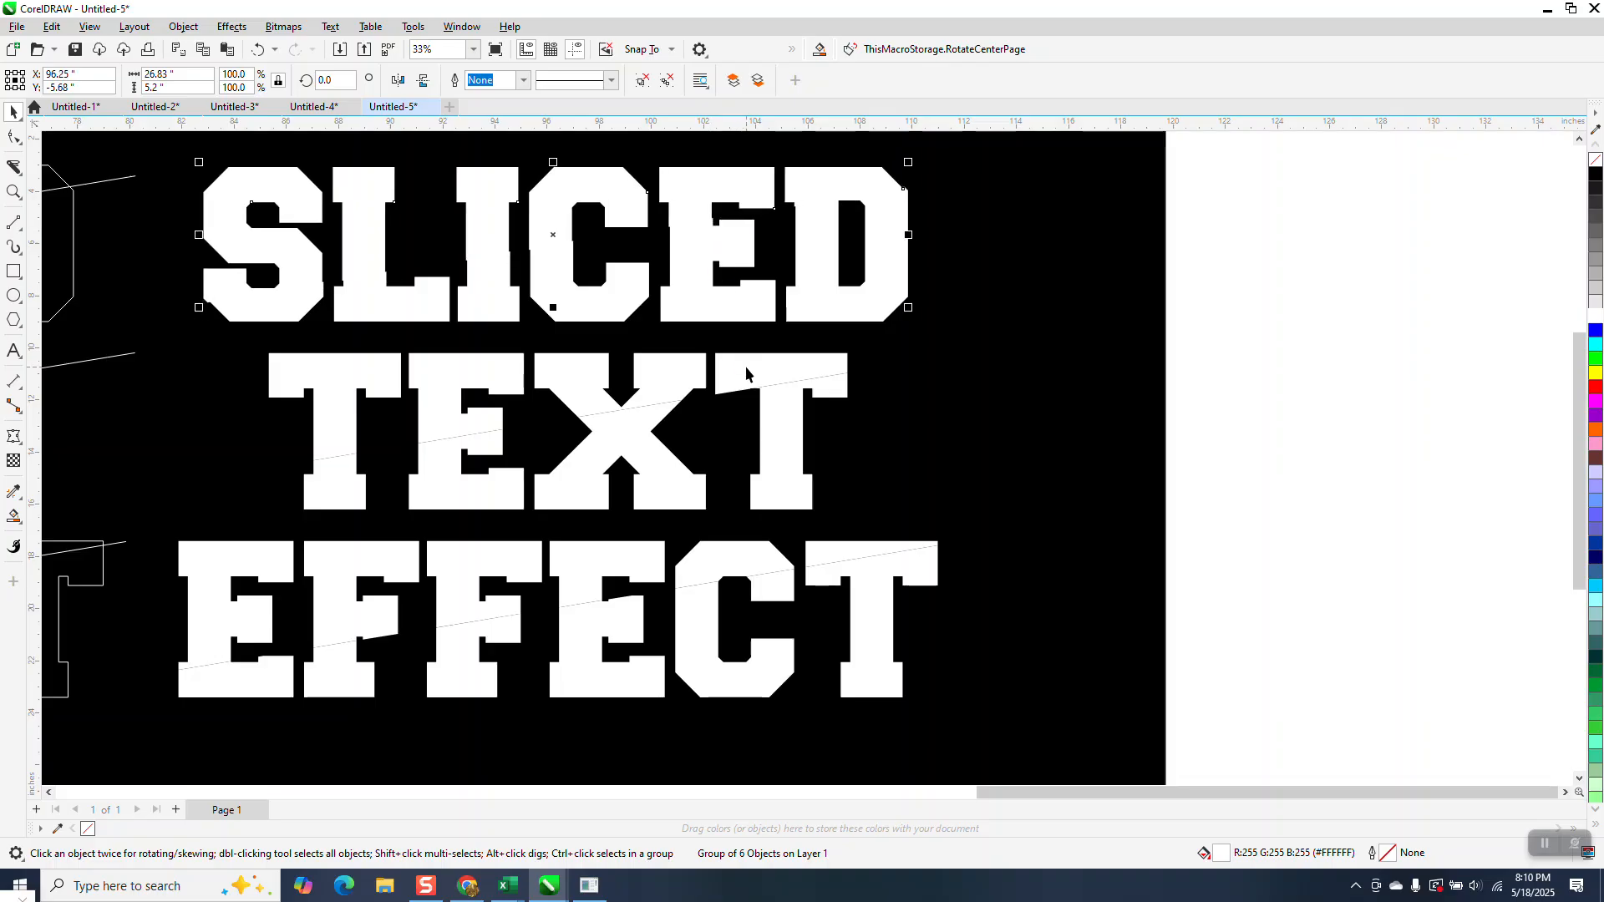
key(Up)
click(760, 375)
key(Up)
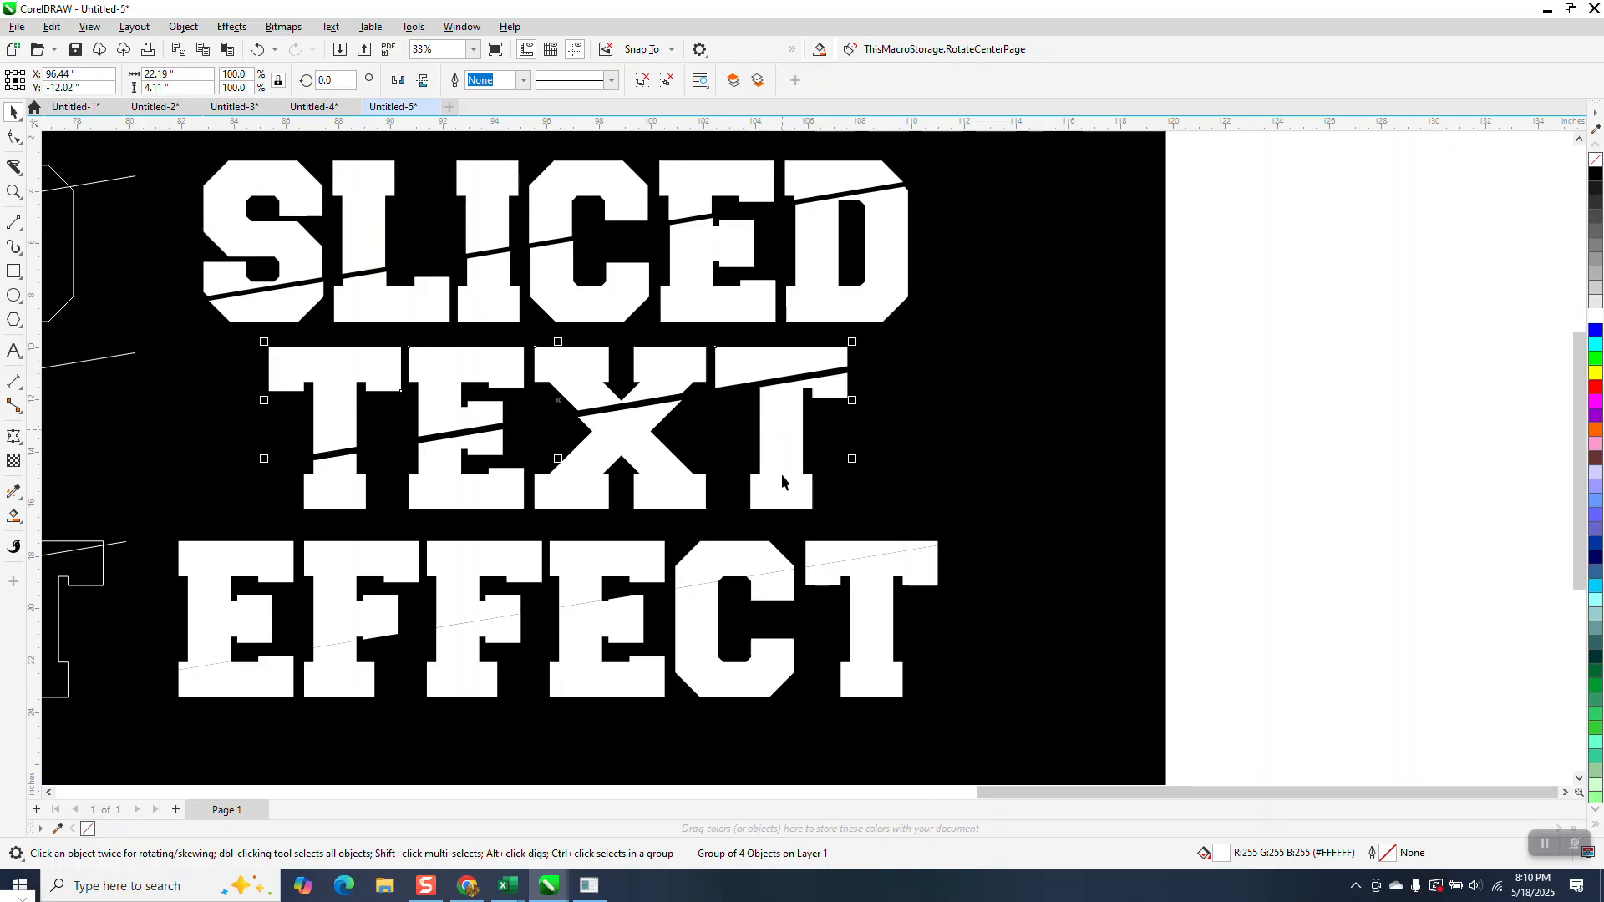
click(770, 558)
key(Up)
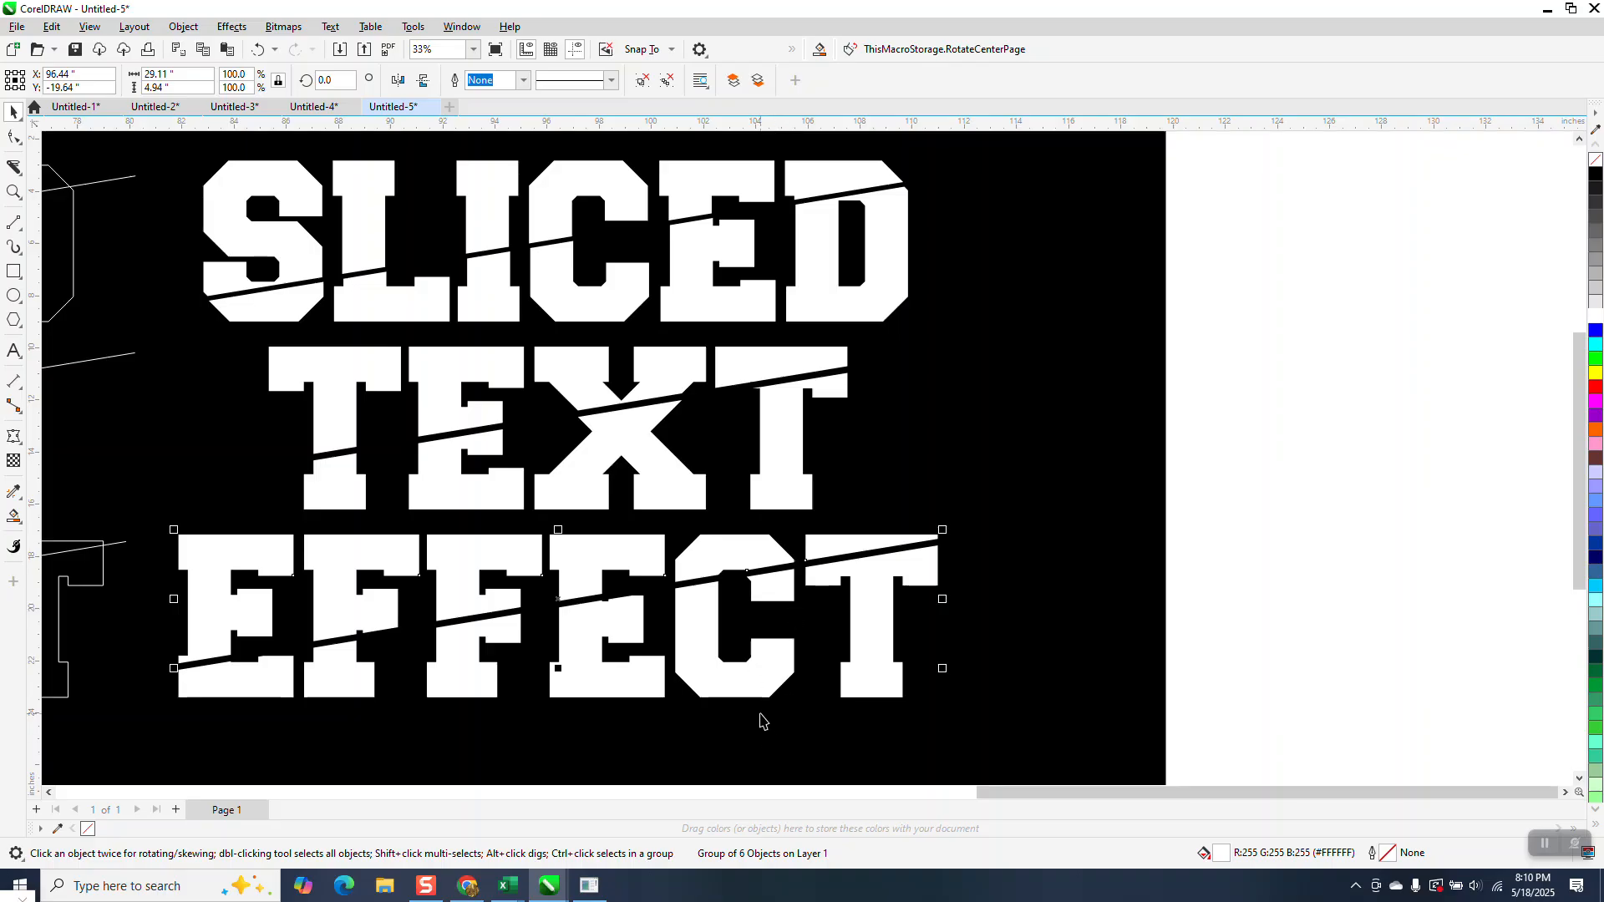
Apply an interactive gradient fill to the lower EFFECT group, running from white near the letter bottoms to black at the top.
click(756, 693)
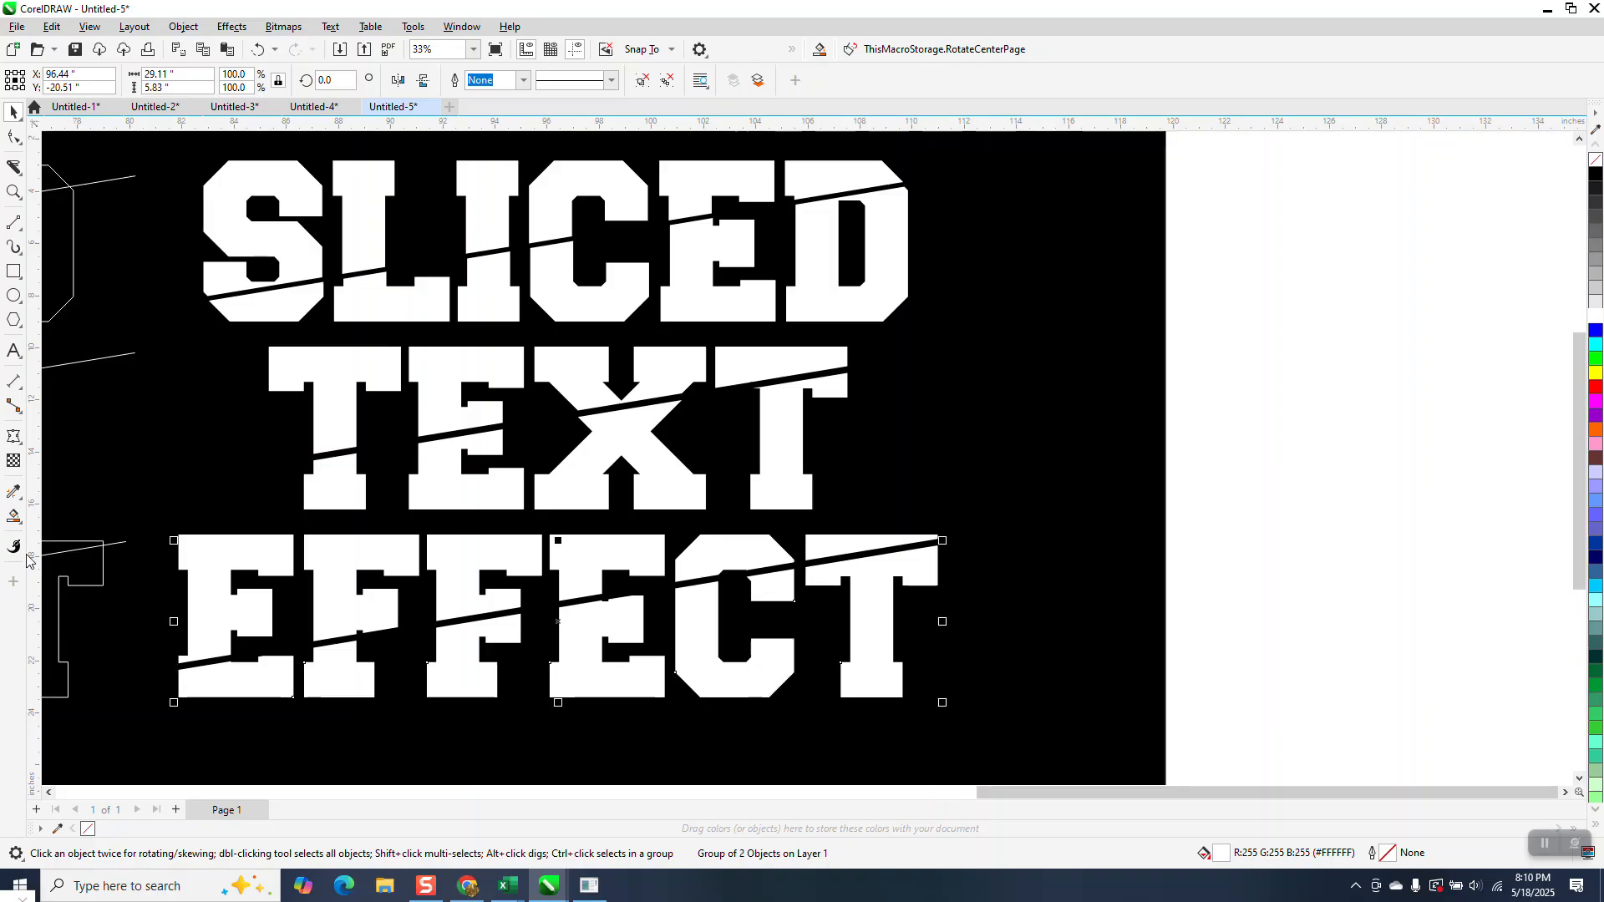
click(21, 528)
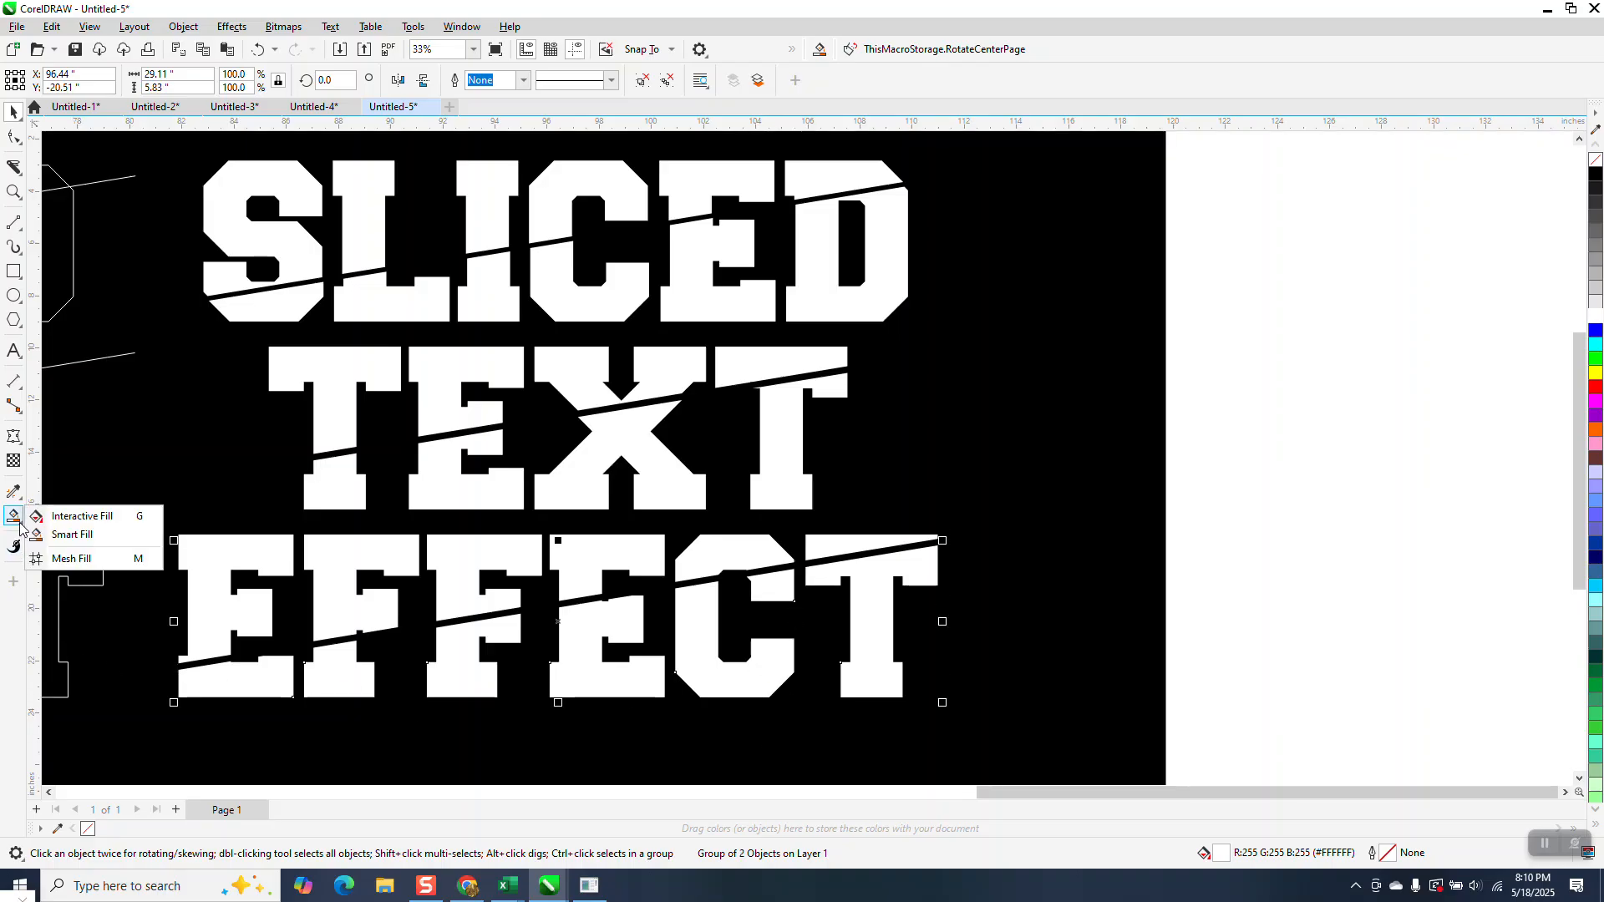
click(71, 524)
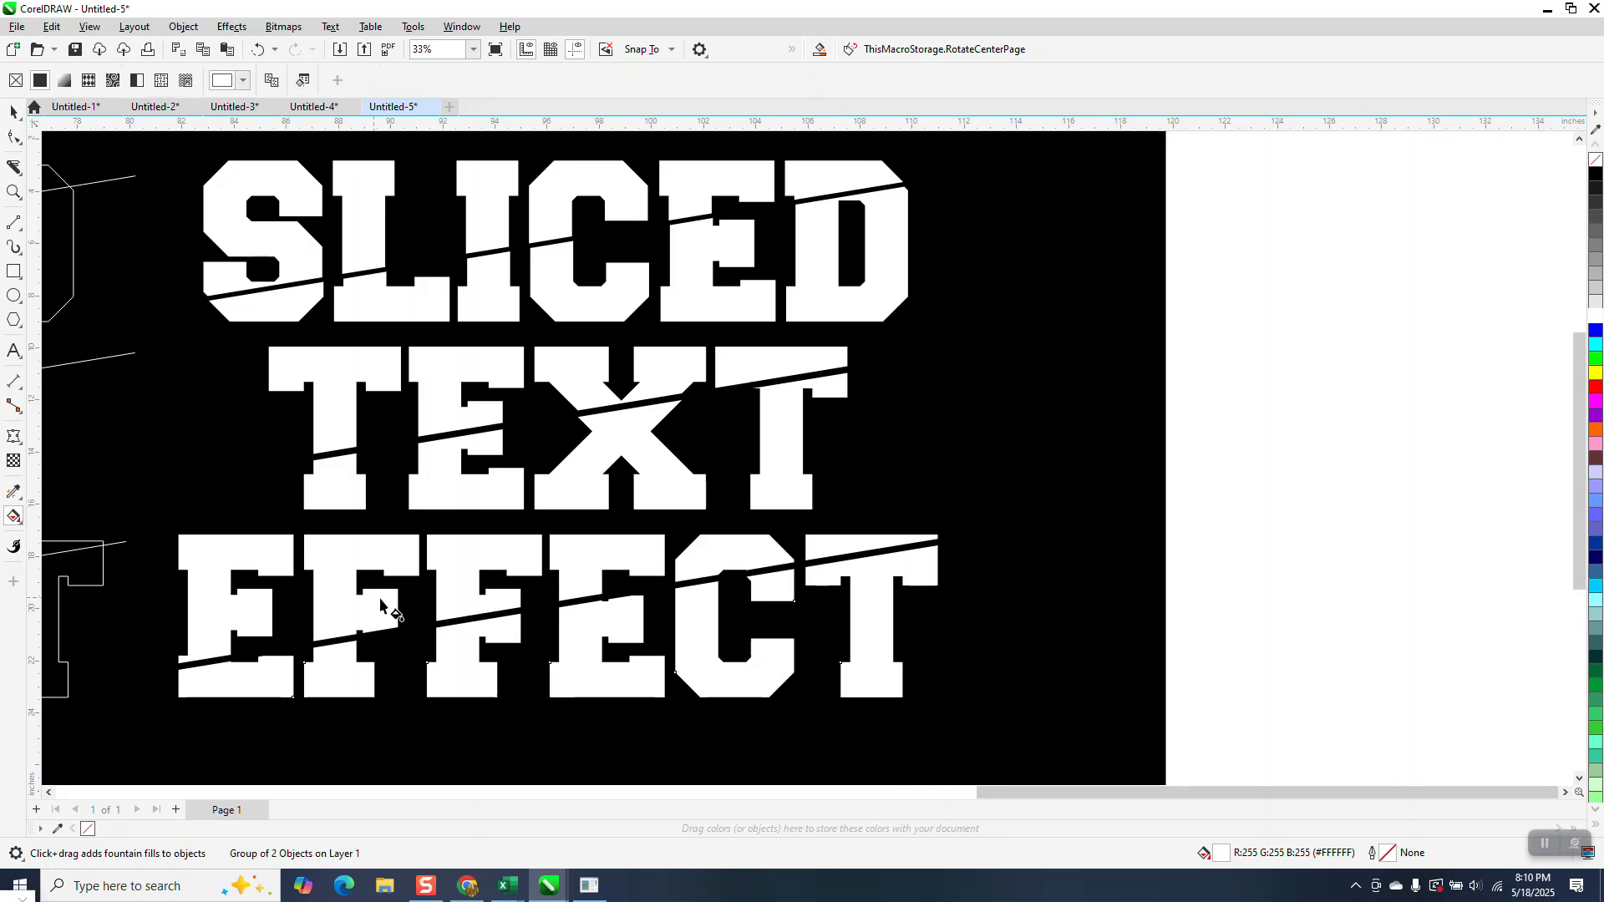
drag(595, 687, 576, 555)
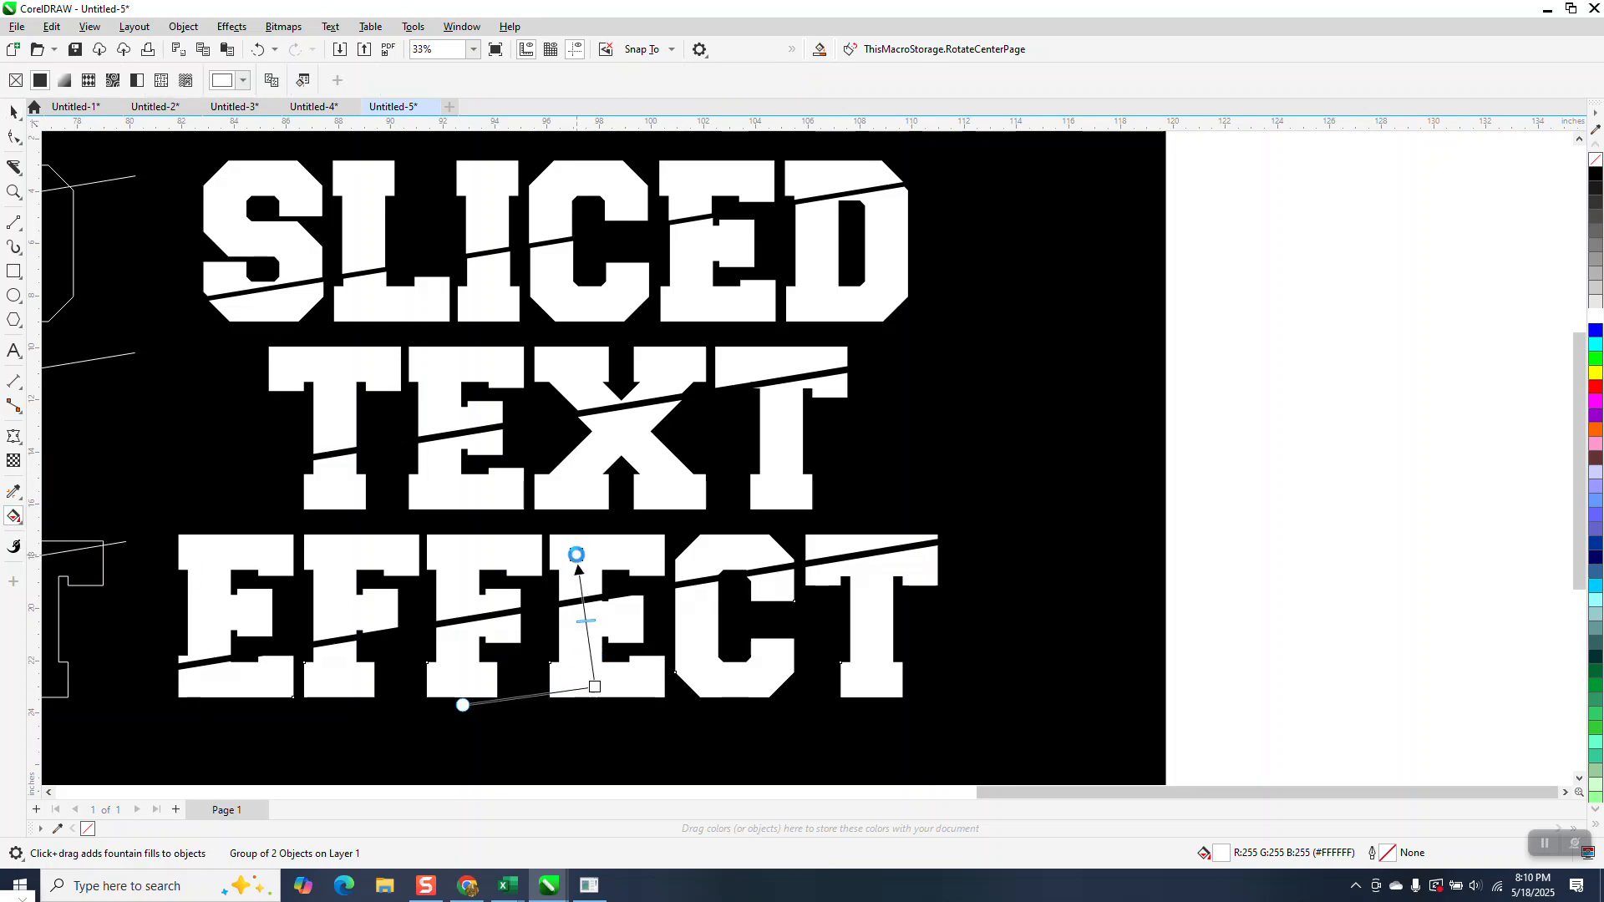
drag(1596, 175, 578, 556)
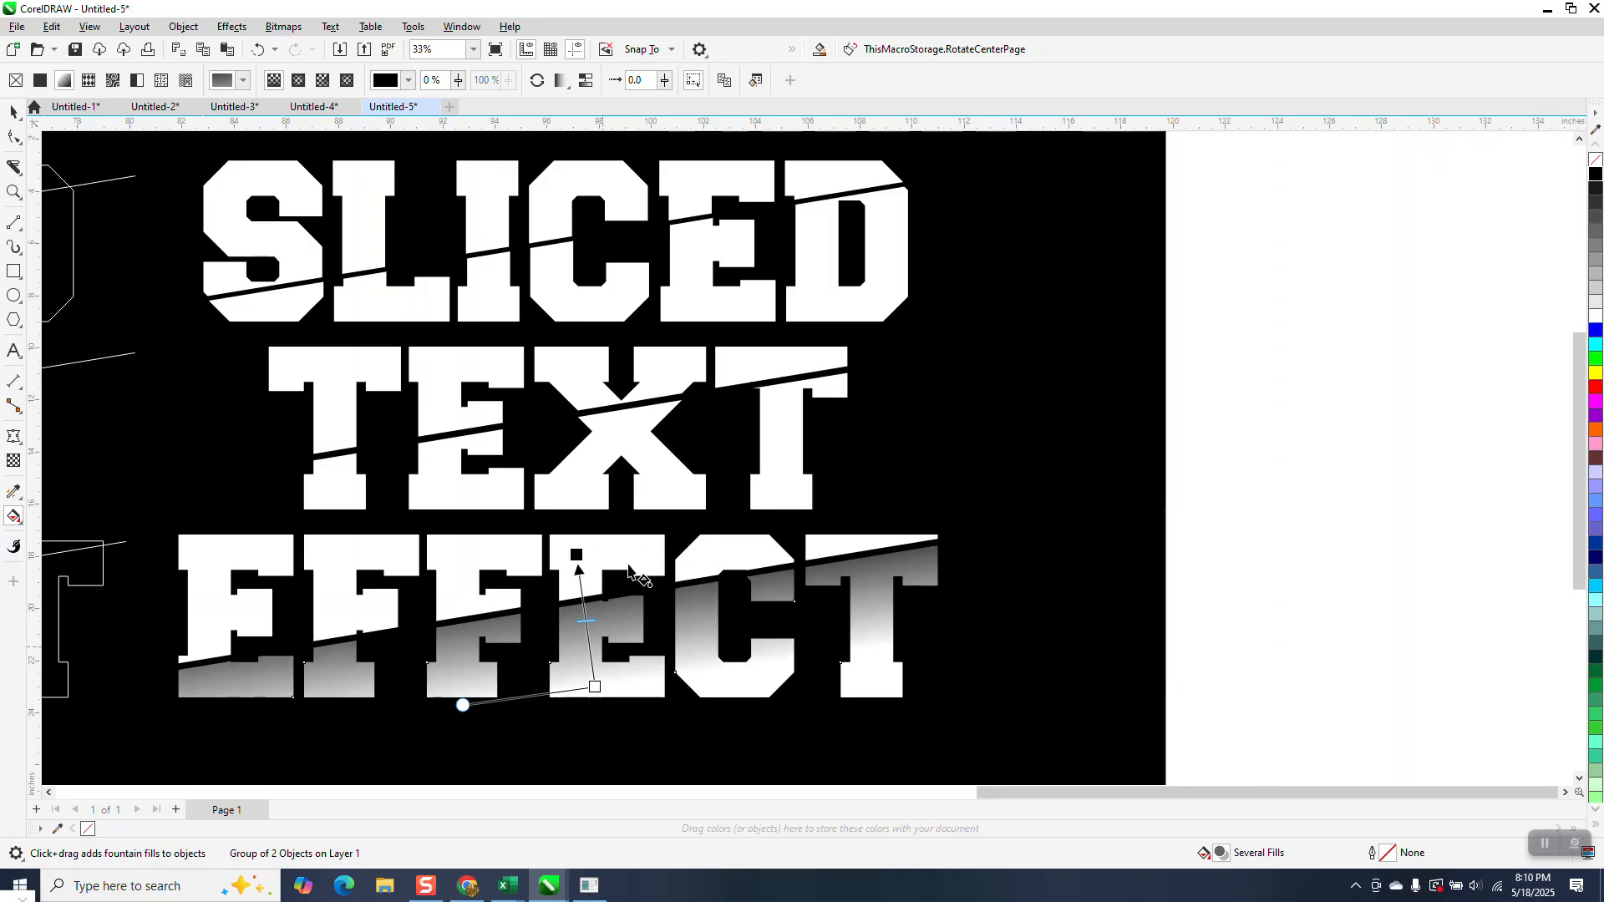
Sample the gradient from the lower EFFECT pieces with the Attributes Eyedropper and apply it to the lower pieces of TEXT.
click(13, 491)
click(57, 511)
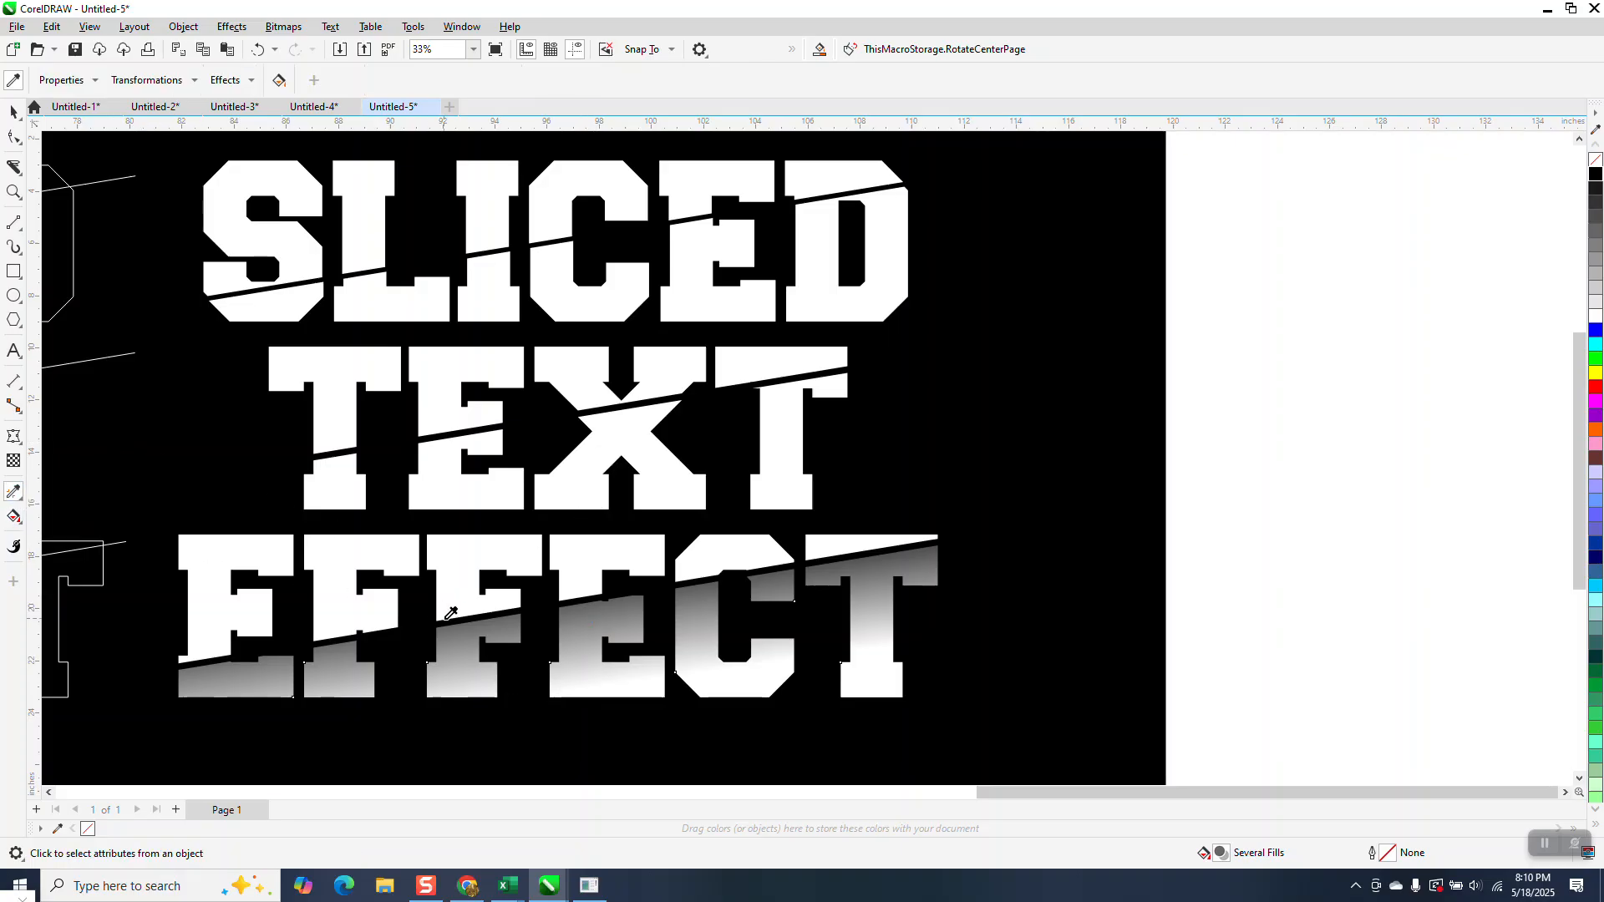
click(582, 635)
click(332, 485)
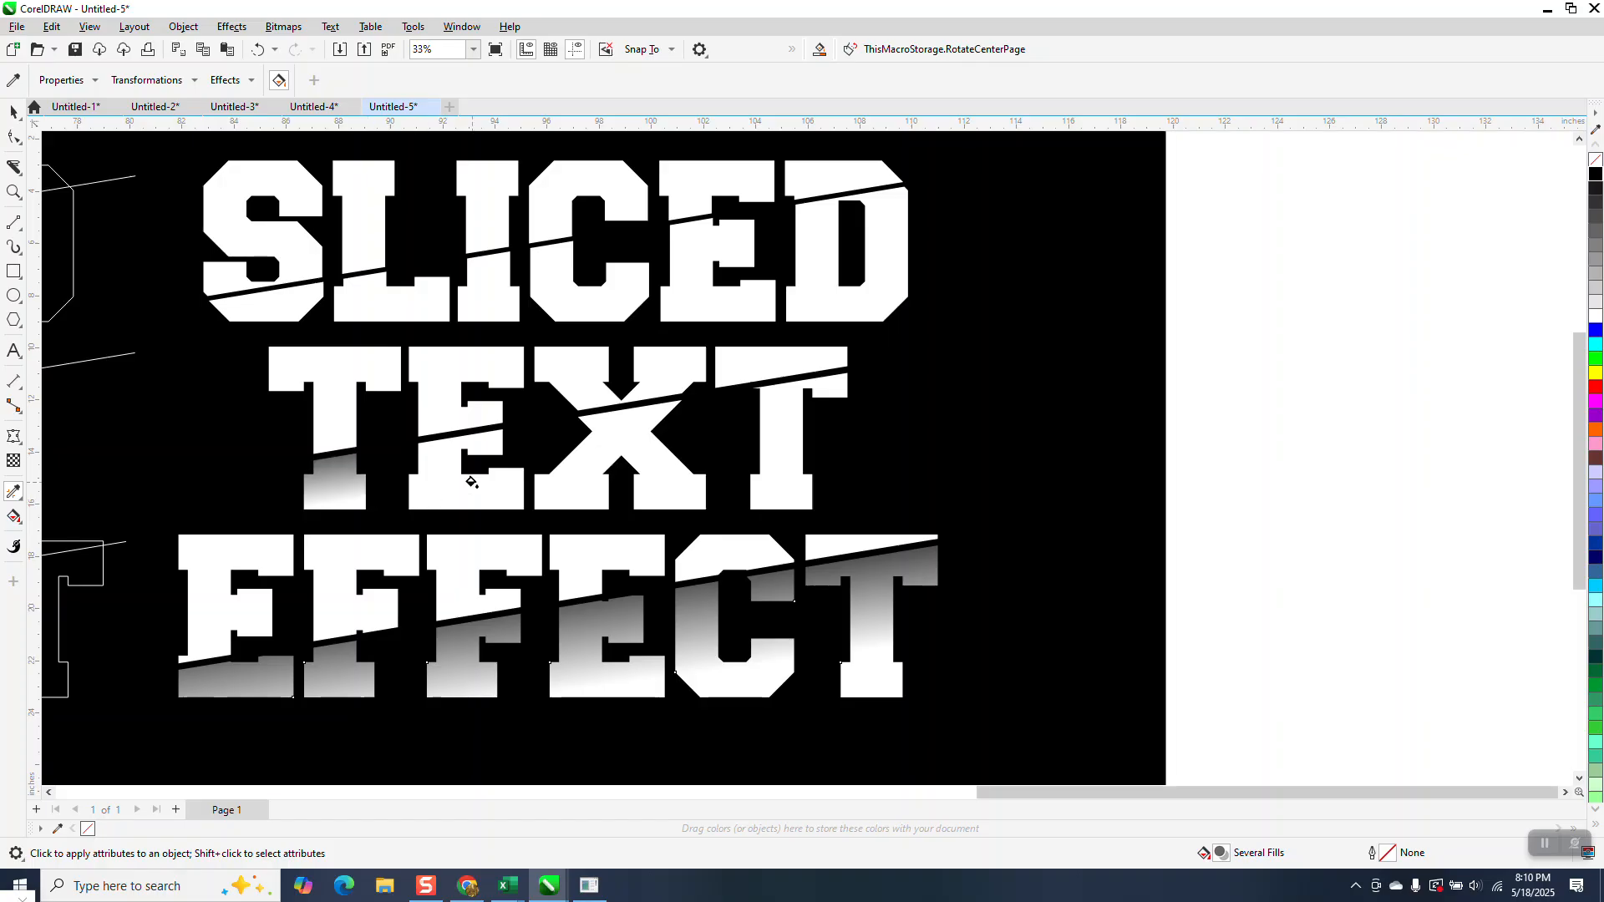
click(468, 481)
click(576, 481)
click(785, 484)
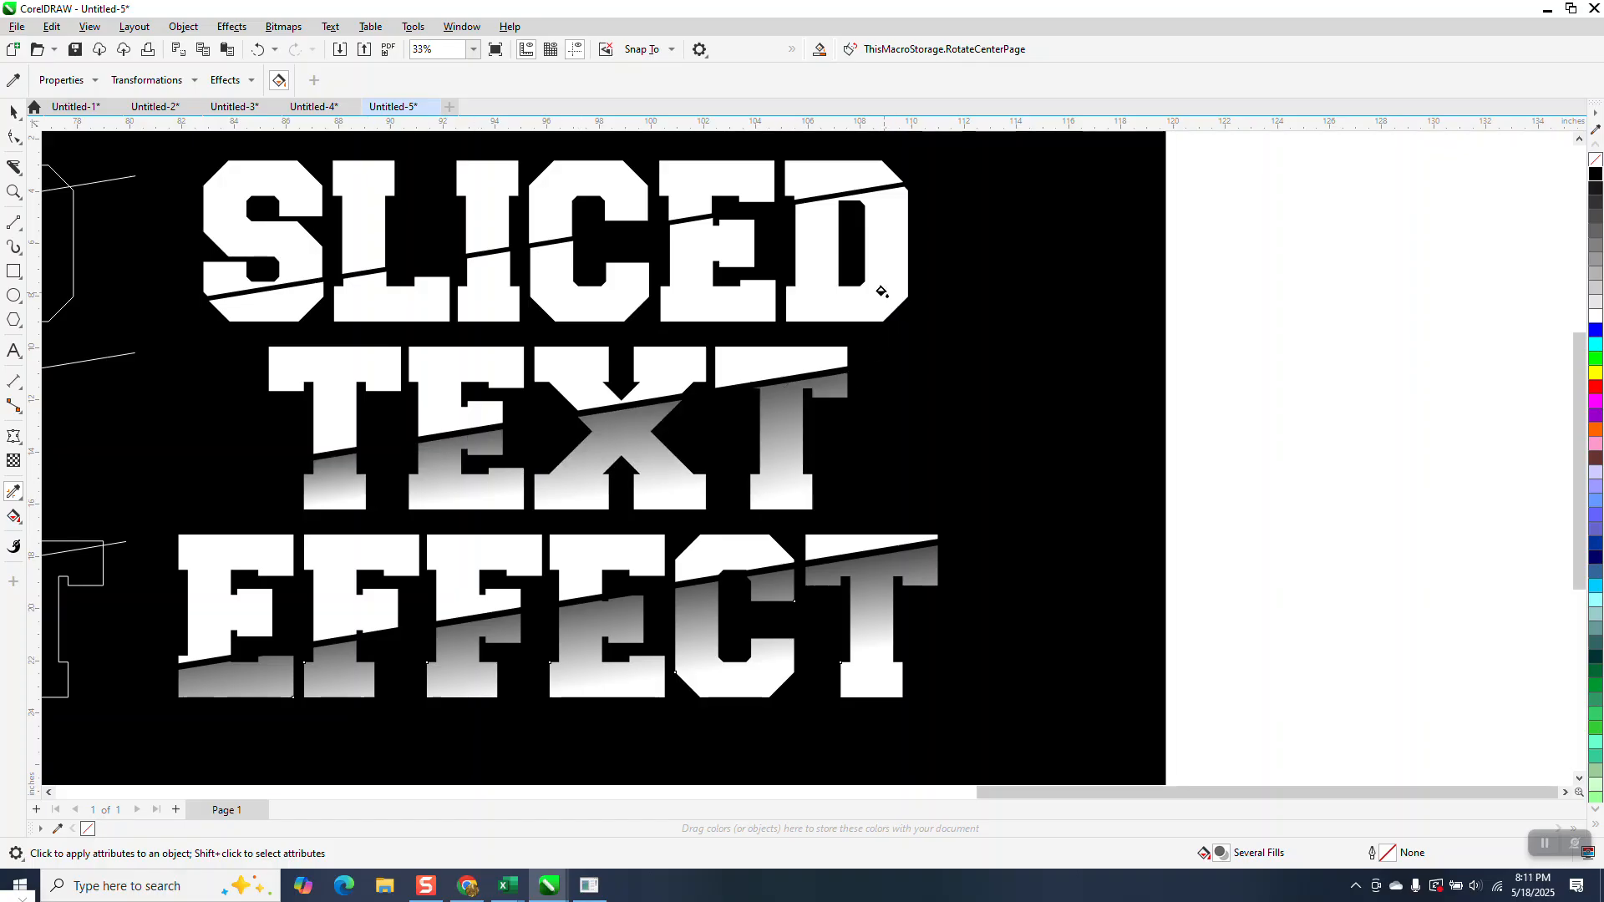
Apply the sampled gradient to the lower pieces of every letter in SLICED.
click(882, 292)
click(613, 296)
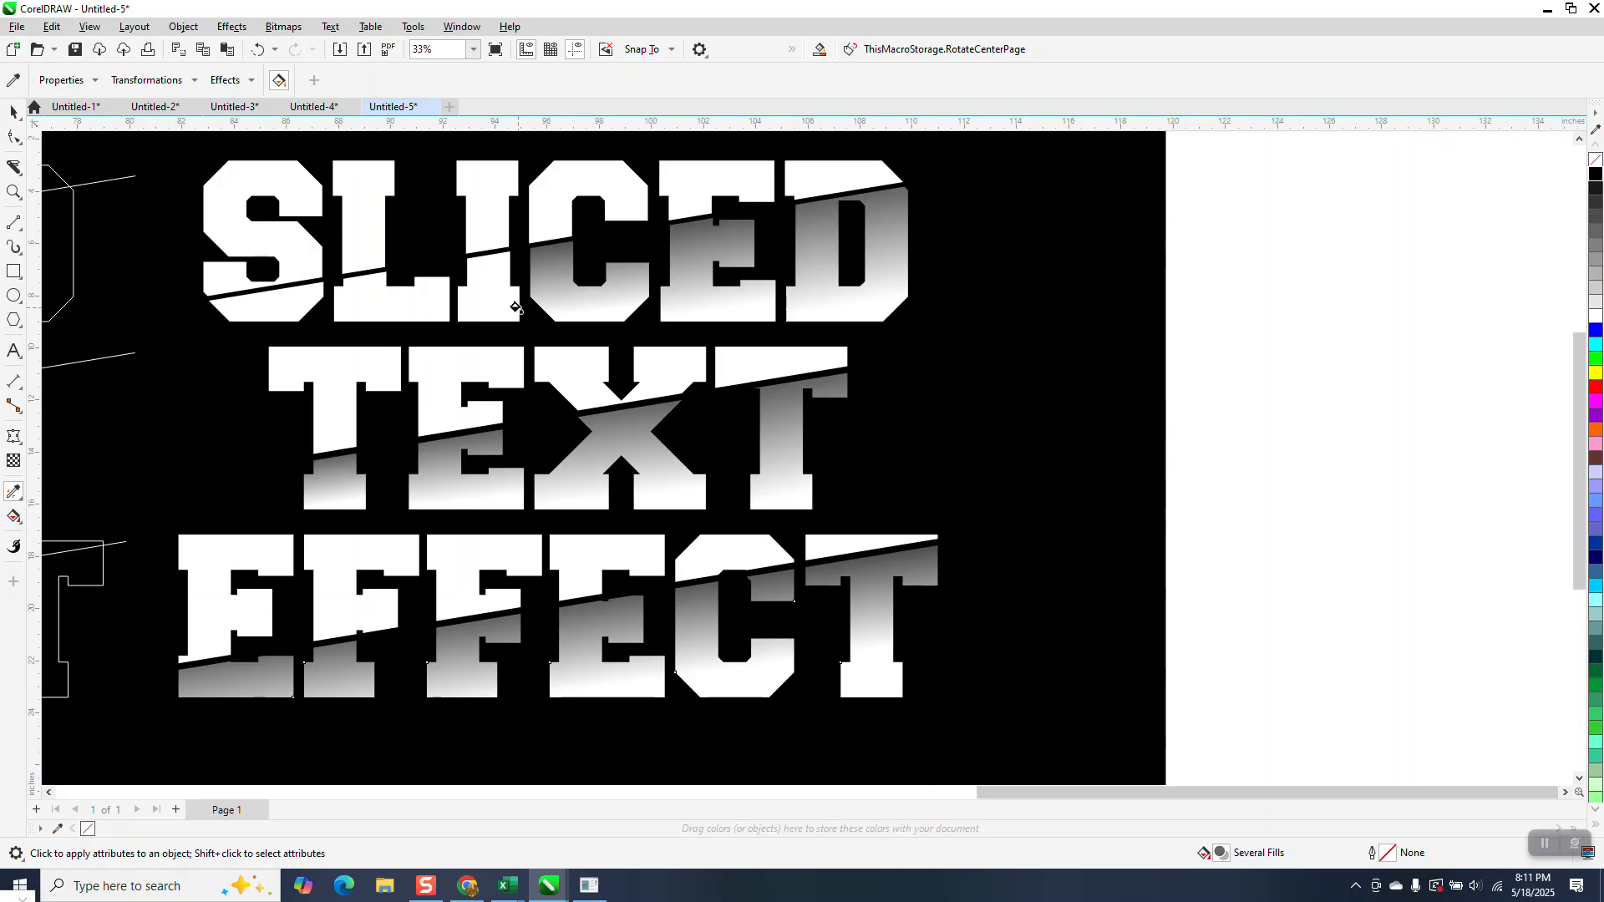
click(498, 303)
click(418, 309)
click(276, 311)
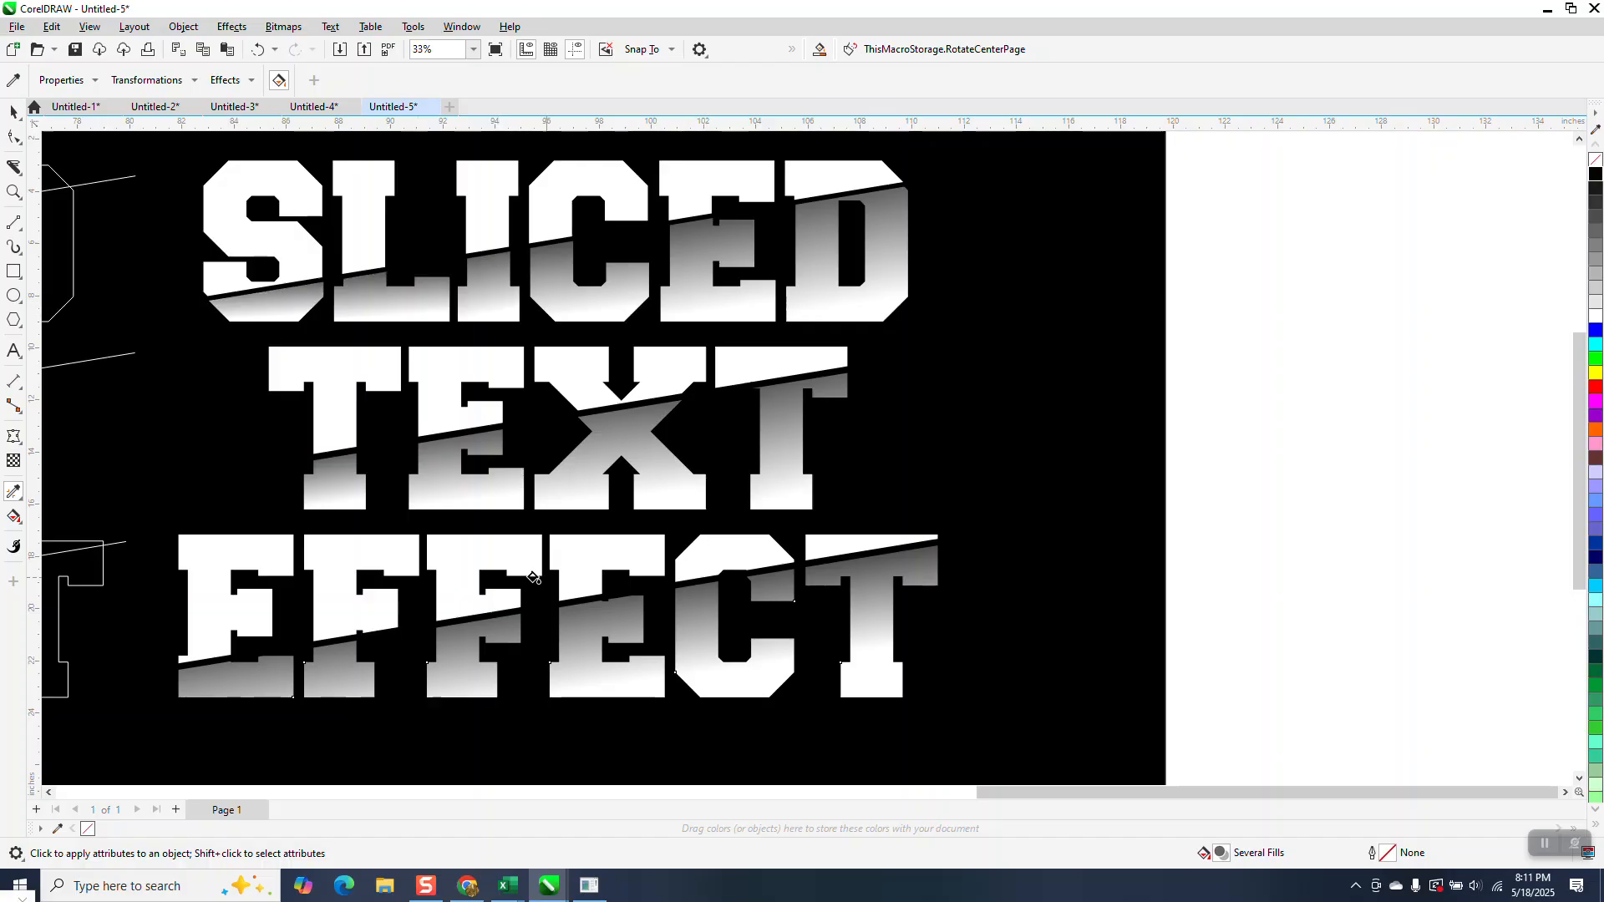
Delete the outlined copy of the lettering and its cut lines beside the filled text on the black background.
scroll(286, 458, down, 3)
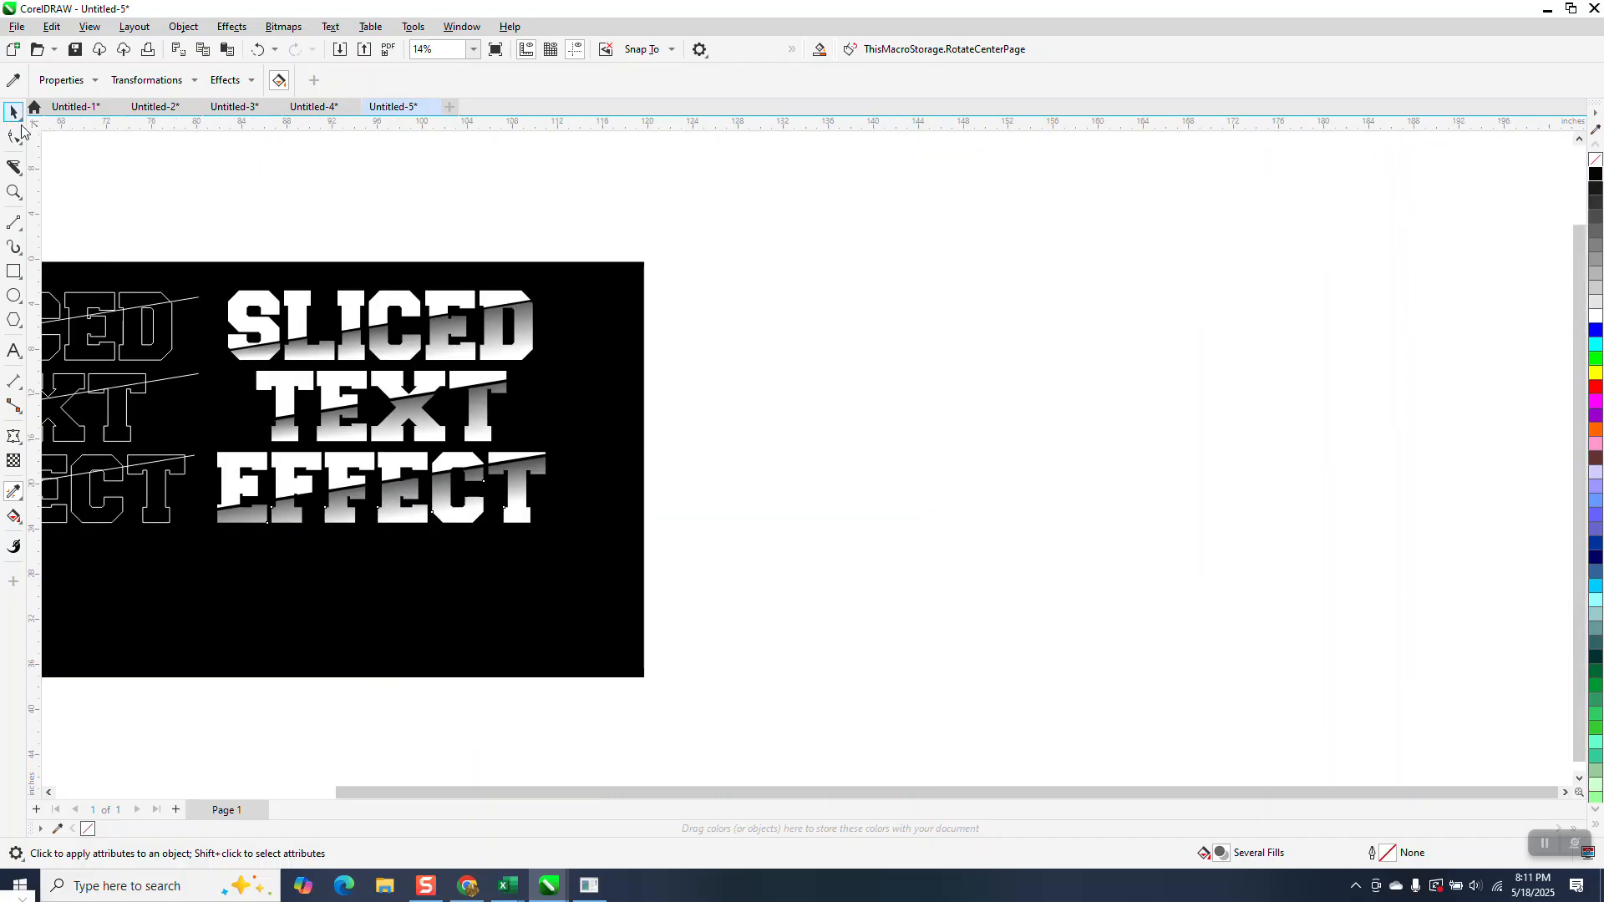
scroll(869, 508, down, 3)
key(space)
drag(131, 339, 428, 576)
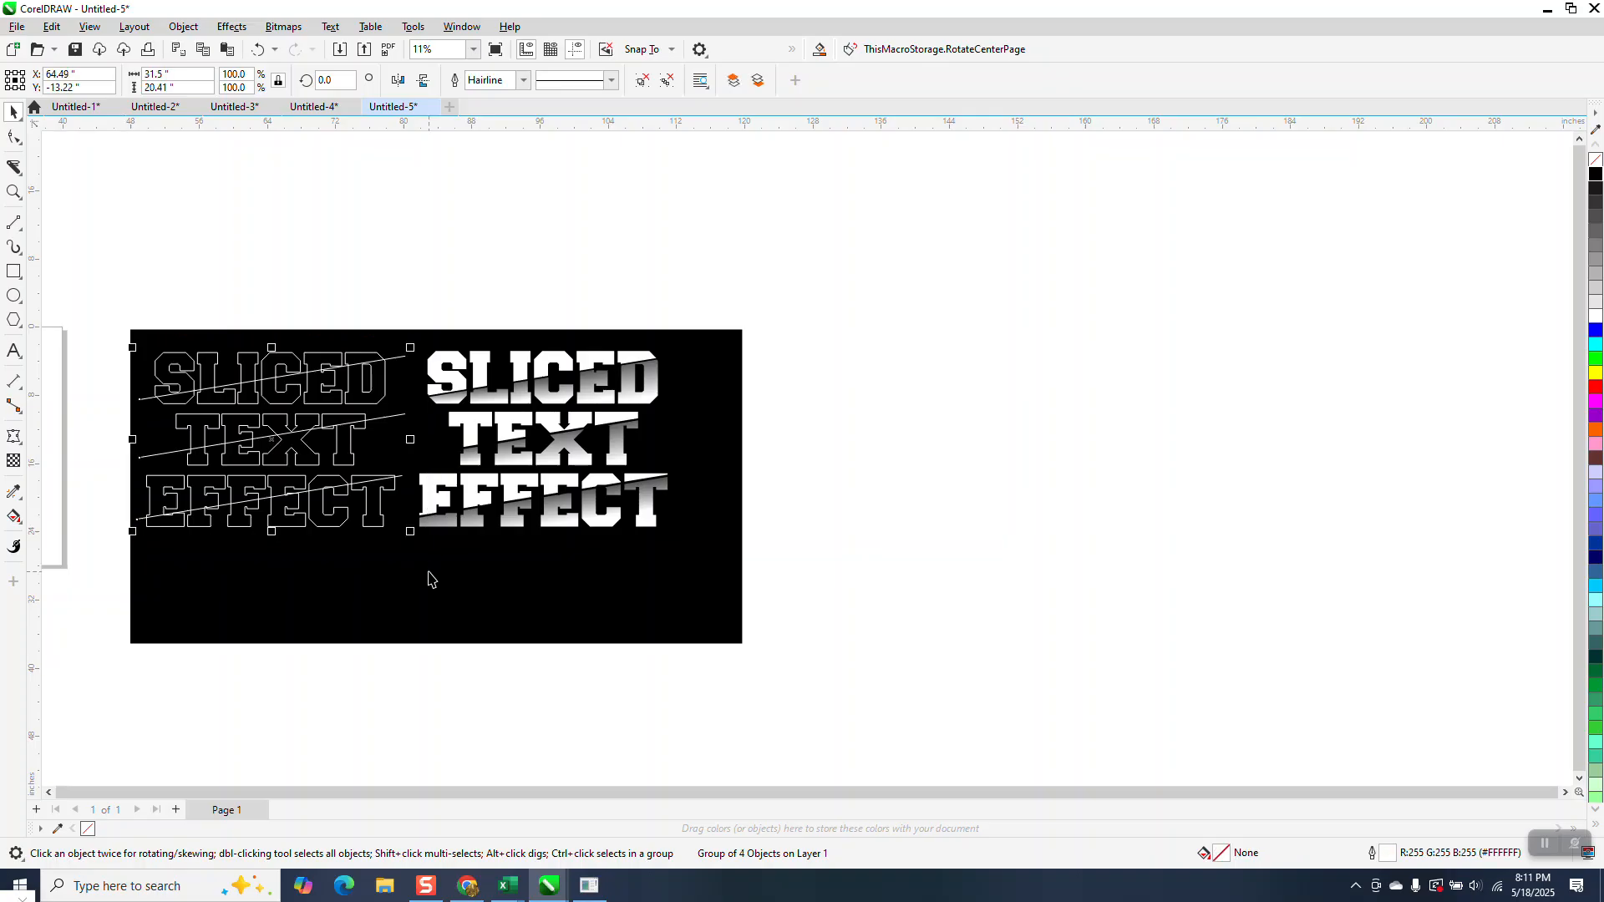
key(Delete)
click(14, 192)
drag(418, 340, 921, 628)
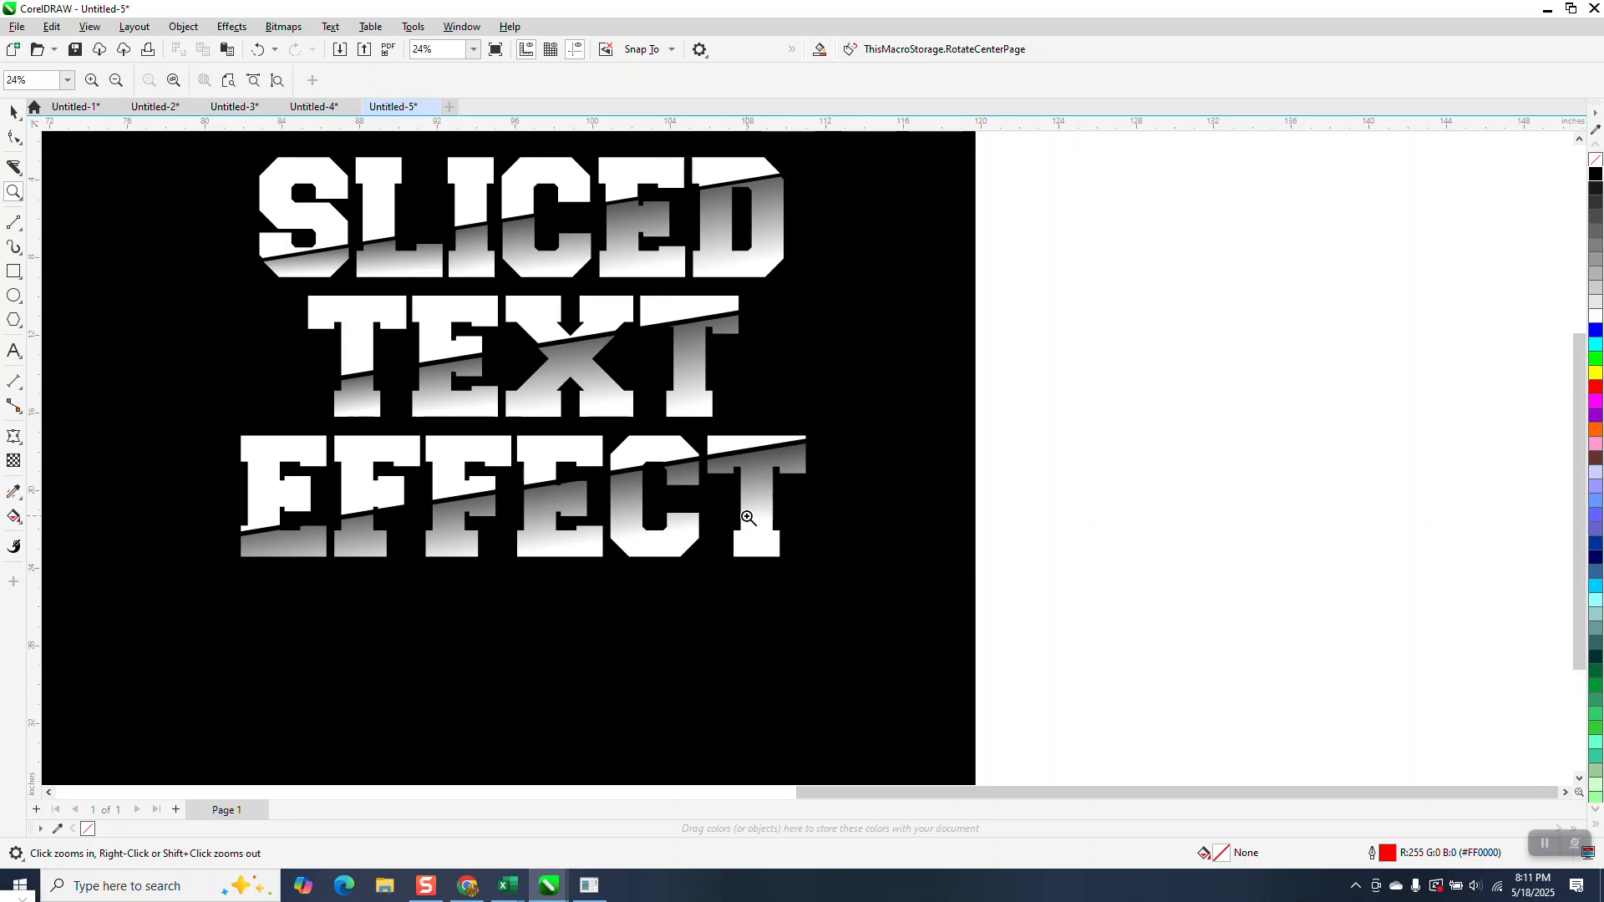
scroll(748, 518, down, 1)
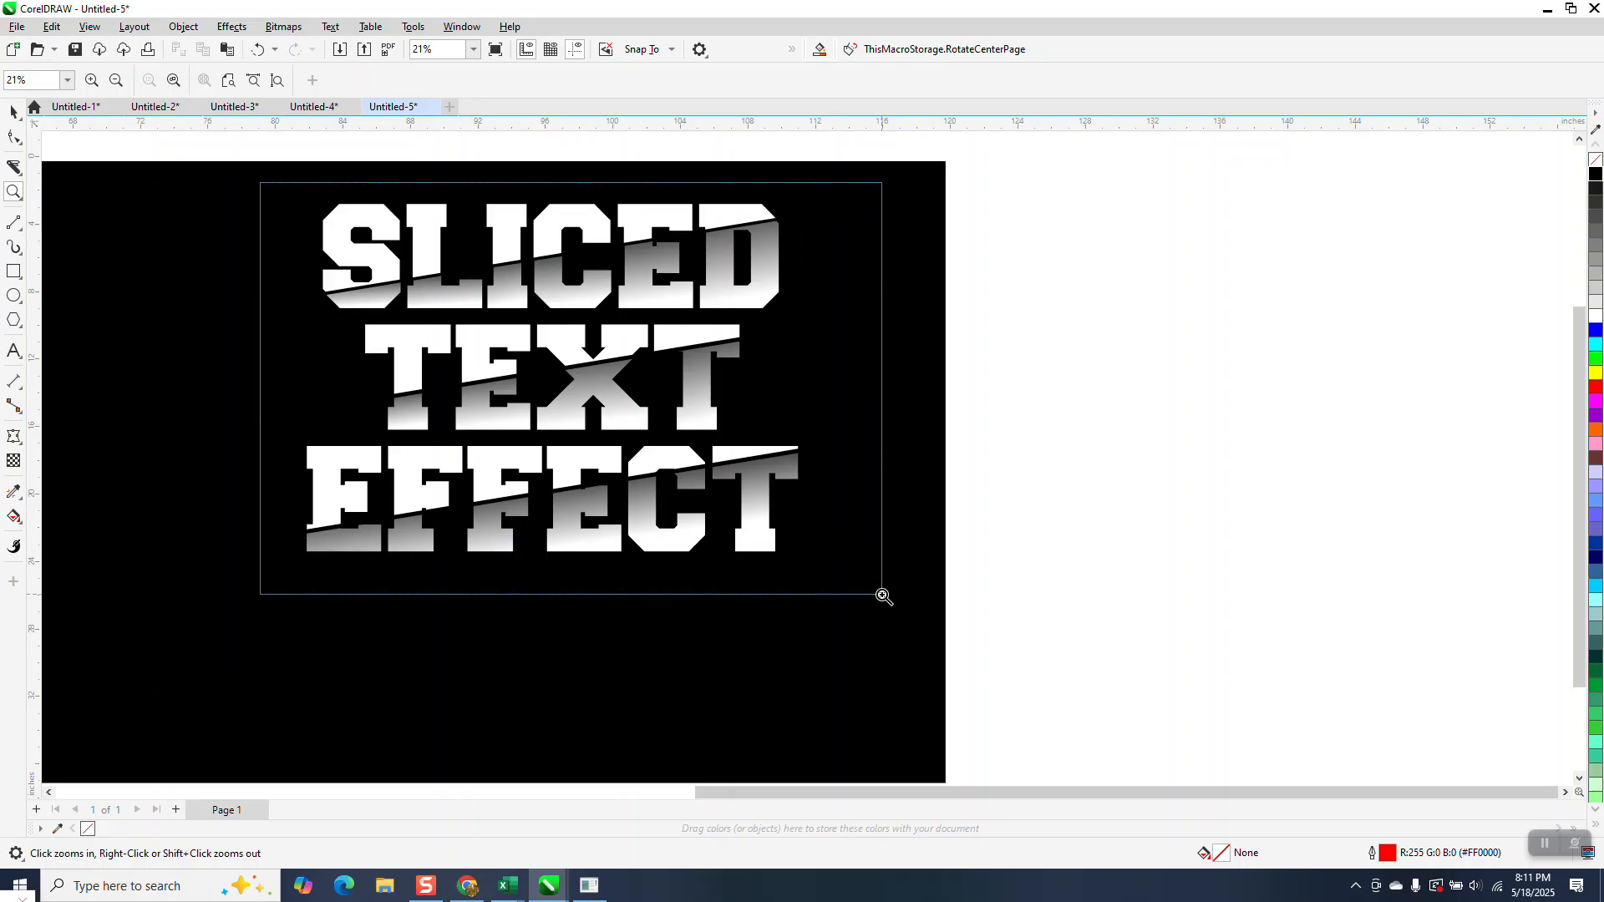